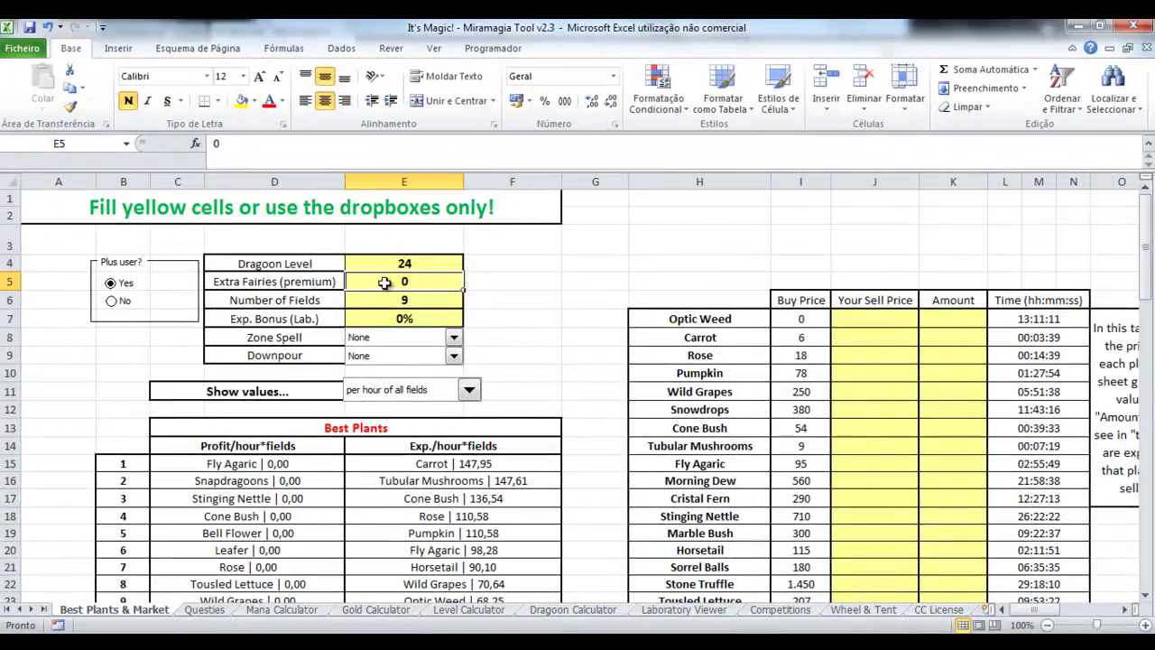
Step: Set the Number of Fields to 47, checking it against the game's field, and the laboratory Exp. Bonus to 20%
click(392, 301)
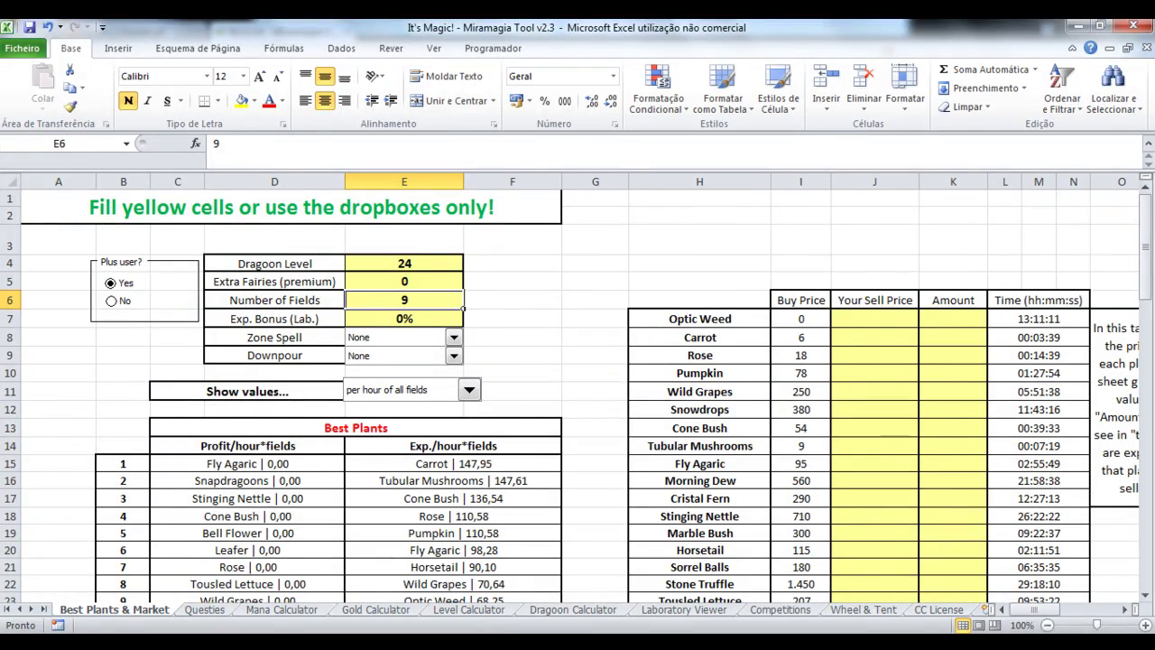
key(alt+Tab)
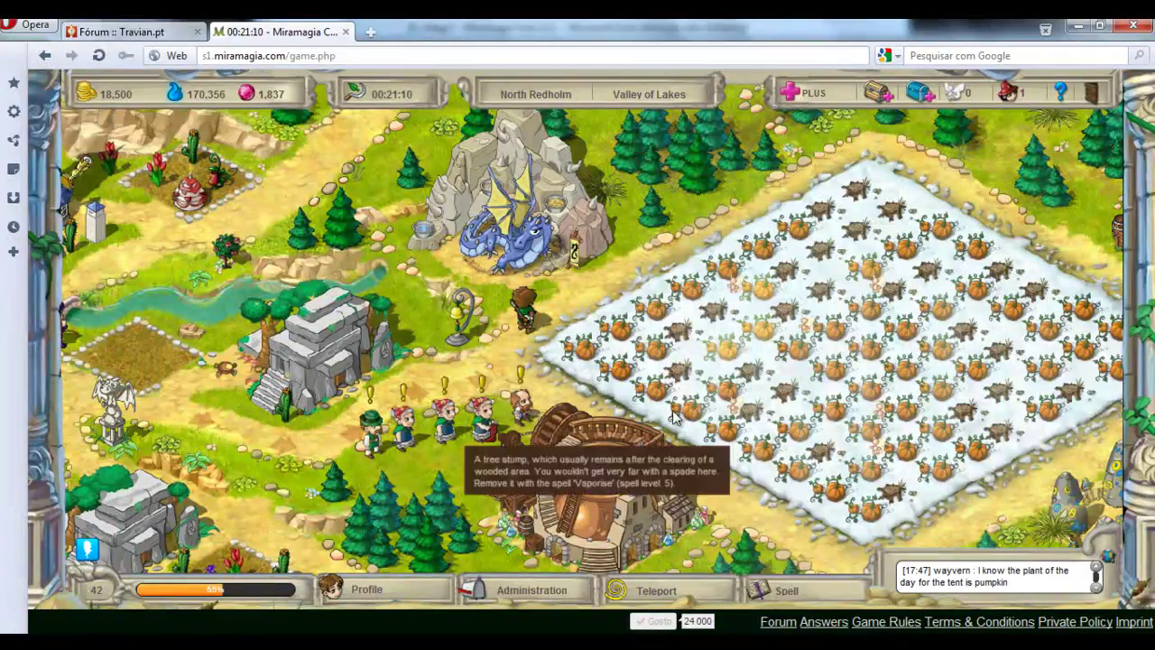
key(alt+Tab)
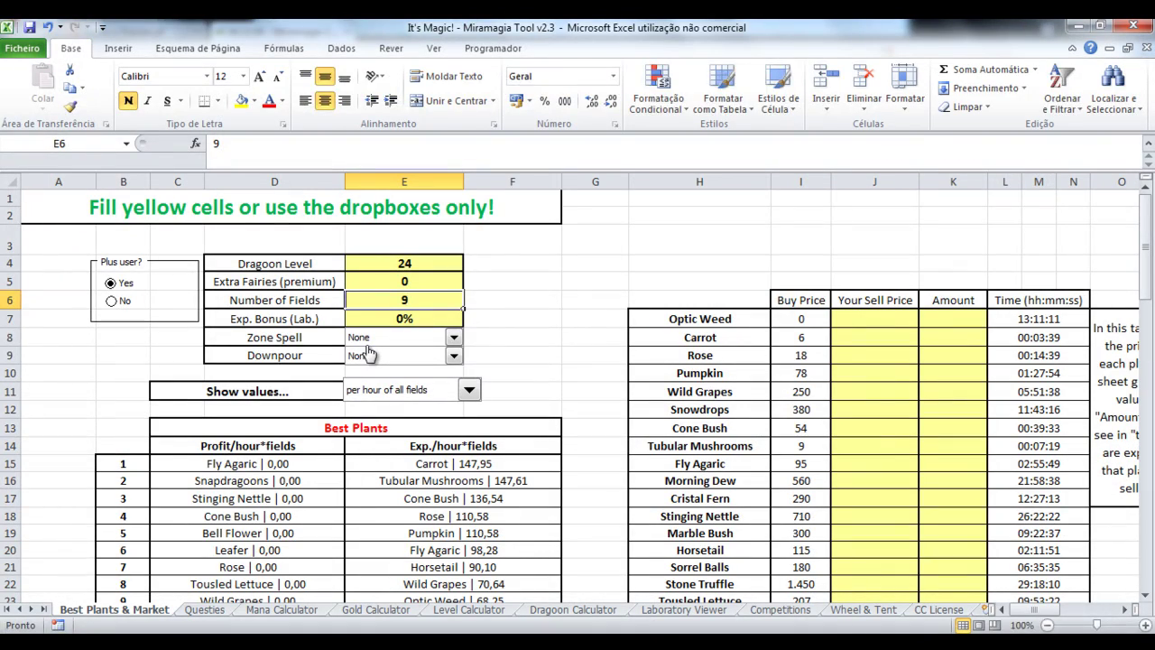
text(47)
key(Return)
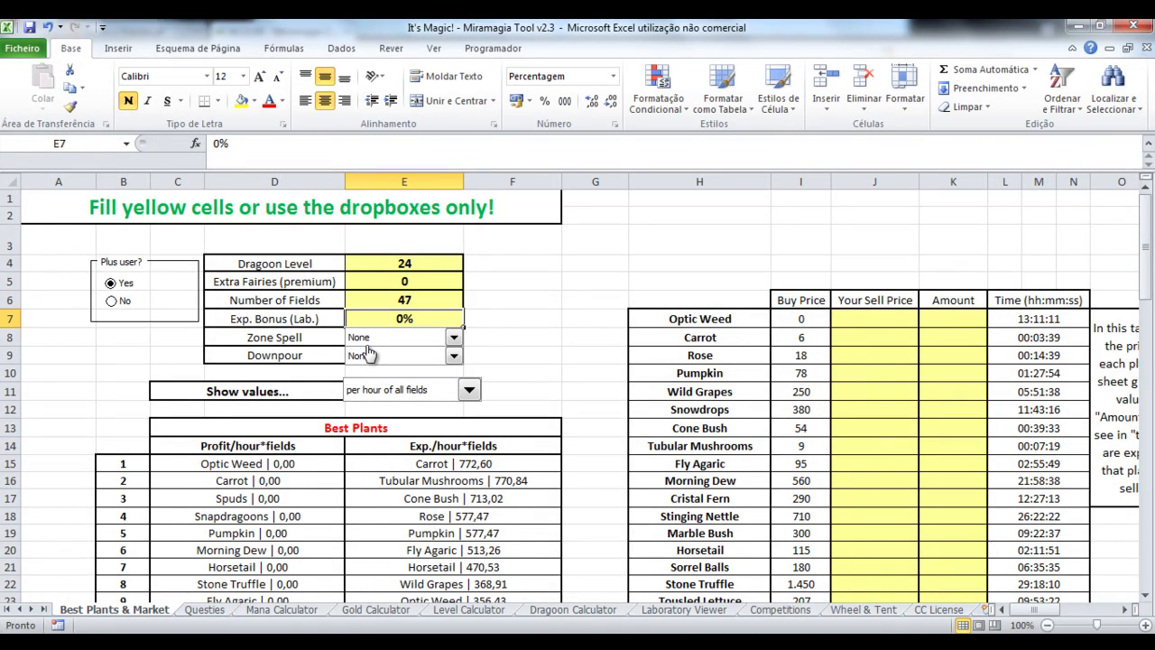
text(20)
key(Return)
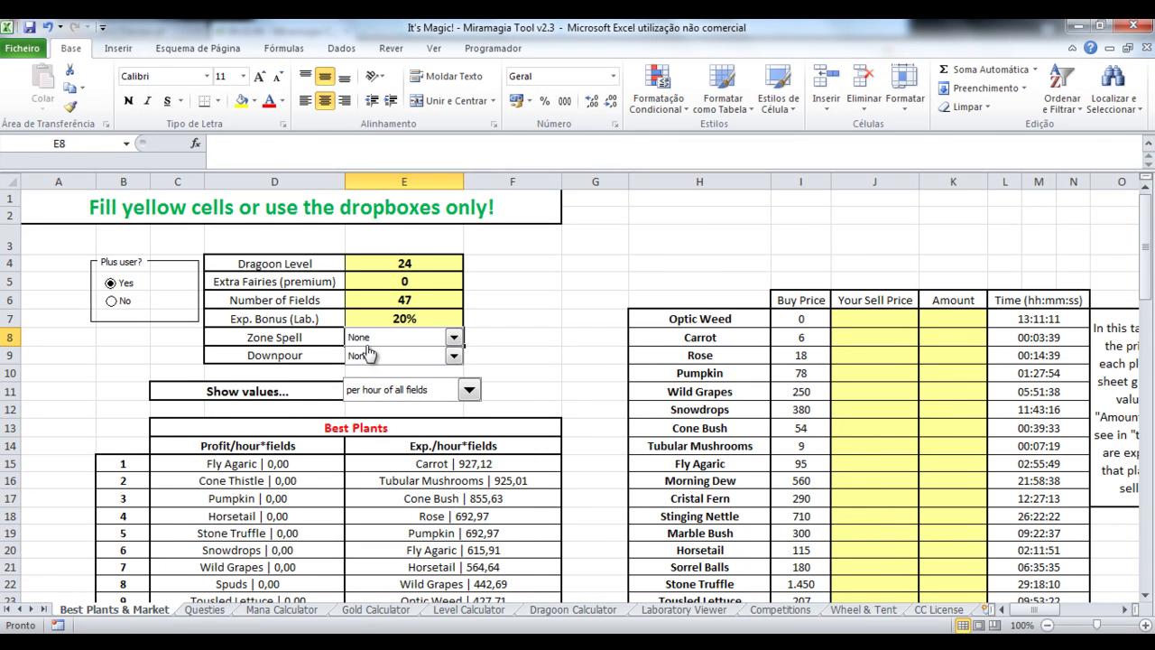
Step: Check the field in the game and choose Cool zone level 1 as the Zone Spell
click(273, 335)
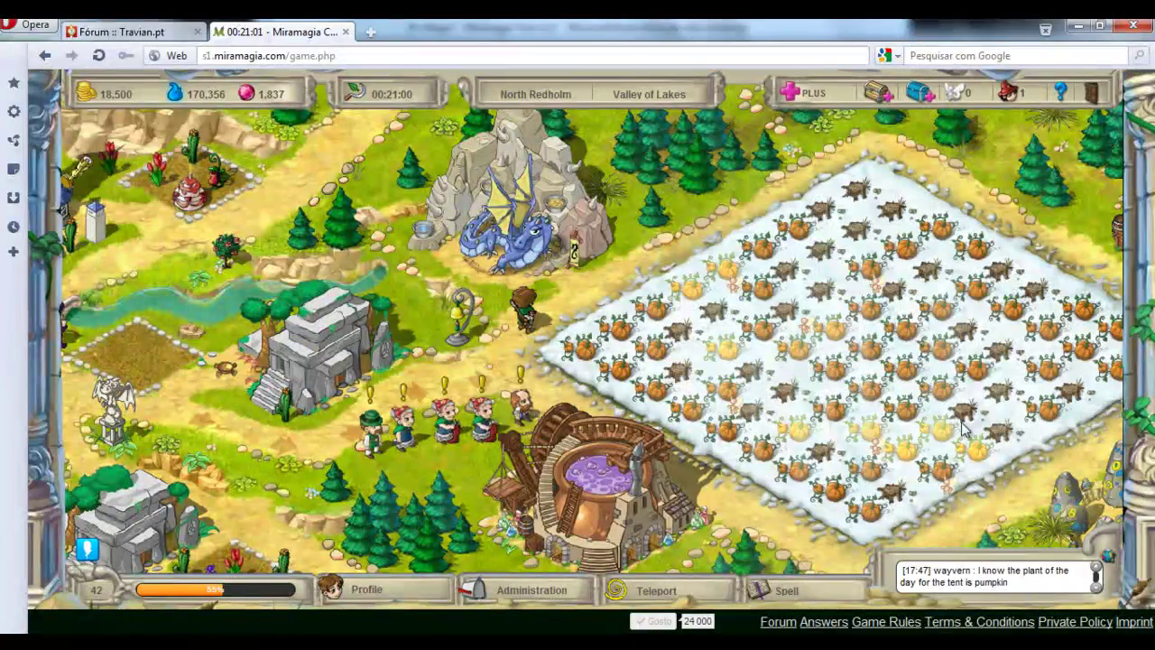
drag(578, 330, 487, 352)
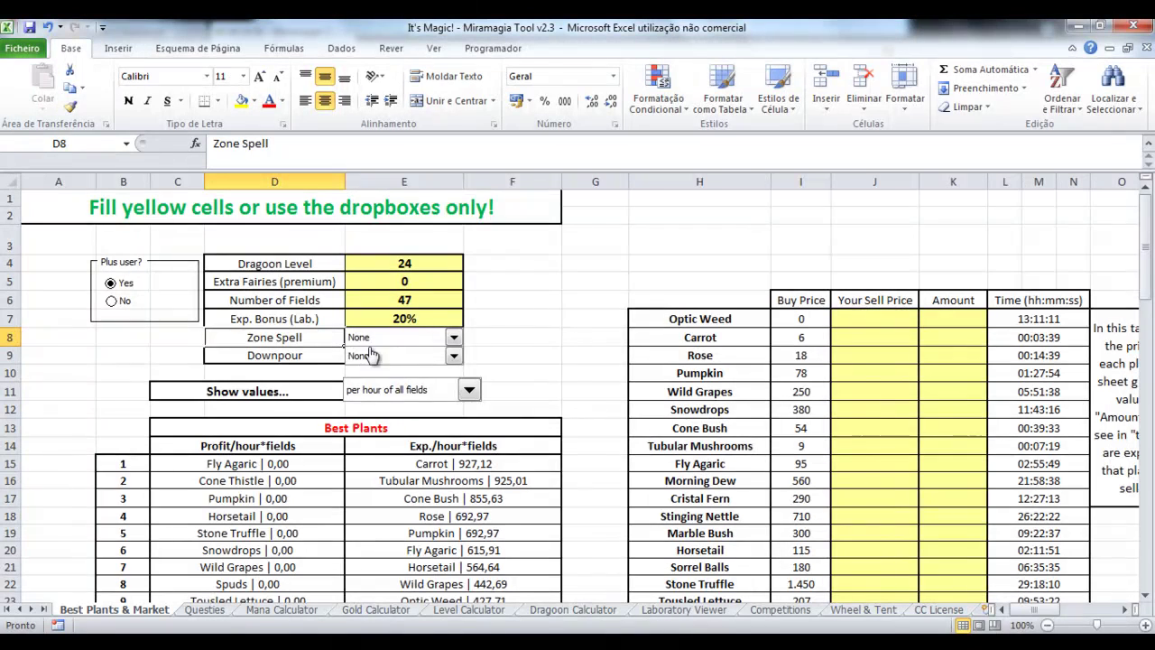
click(375, 338)
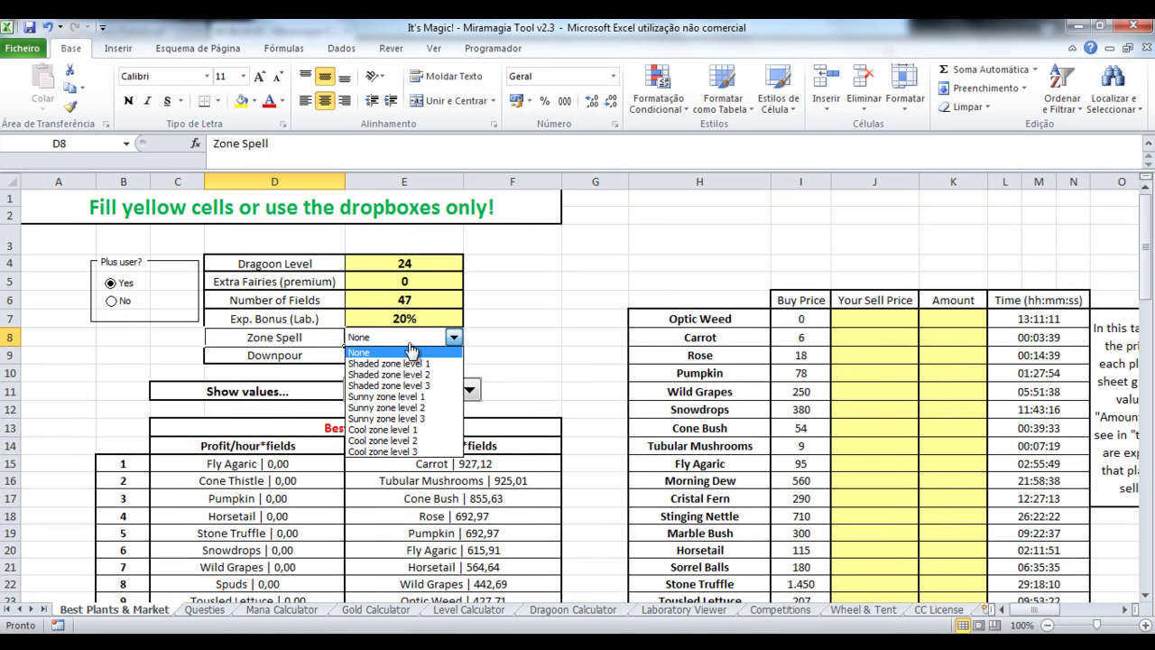
click(421, 431)
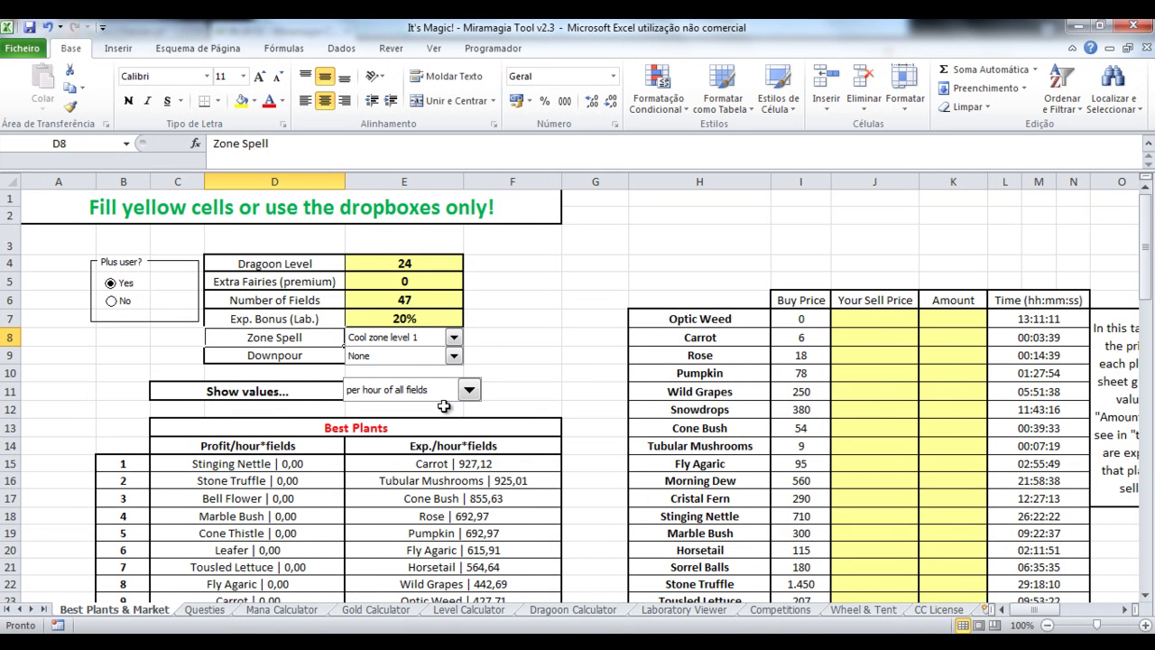
click(488, 341)
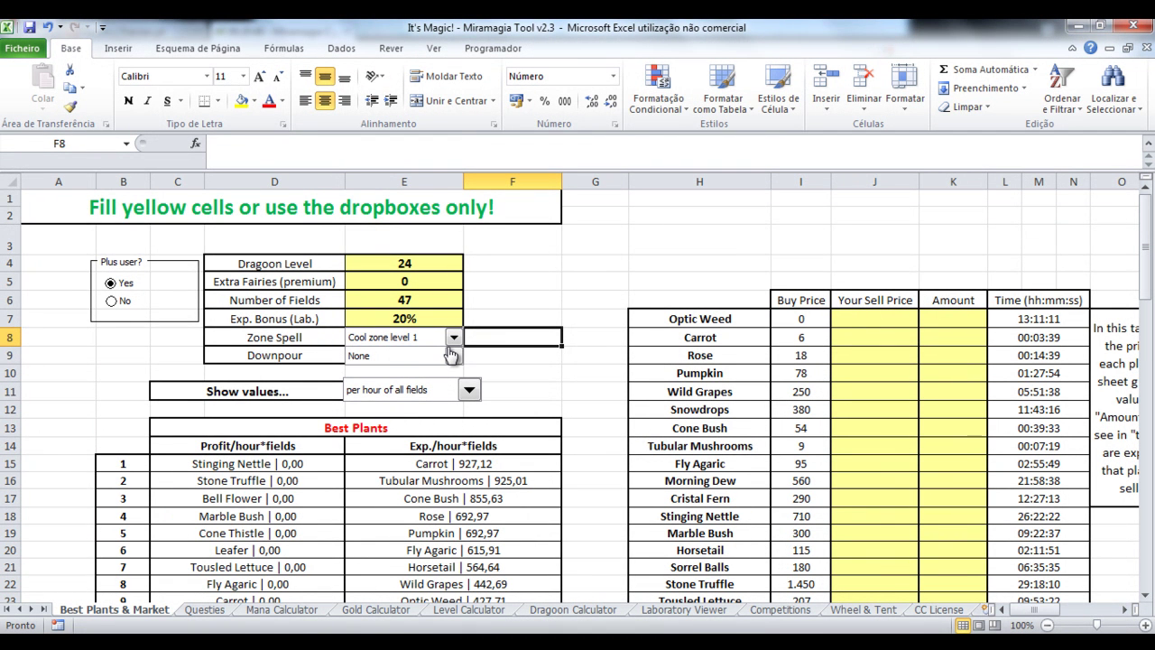
Step: Enter the sell prices 4 for Carrot, 10 for Rose and 40 for Pumpkin in the plant price table
drag(1047, 617, 1056, 616)
scroll(917, 385, down, 1)
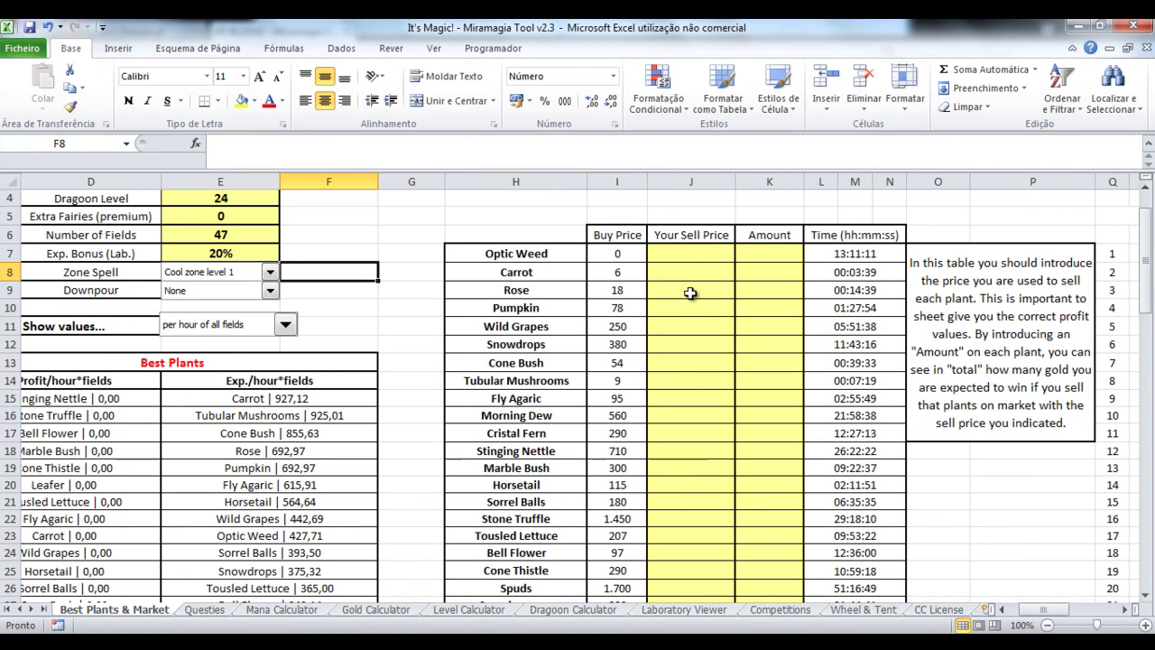
click(681, 268)
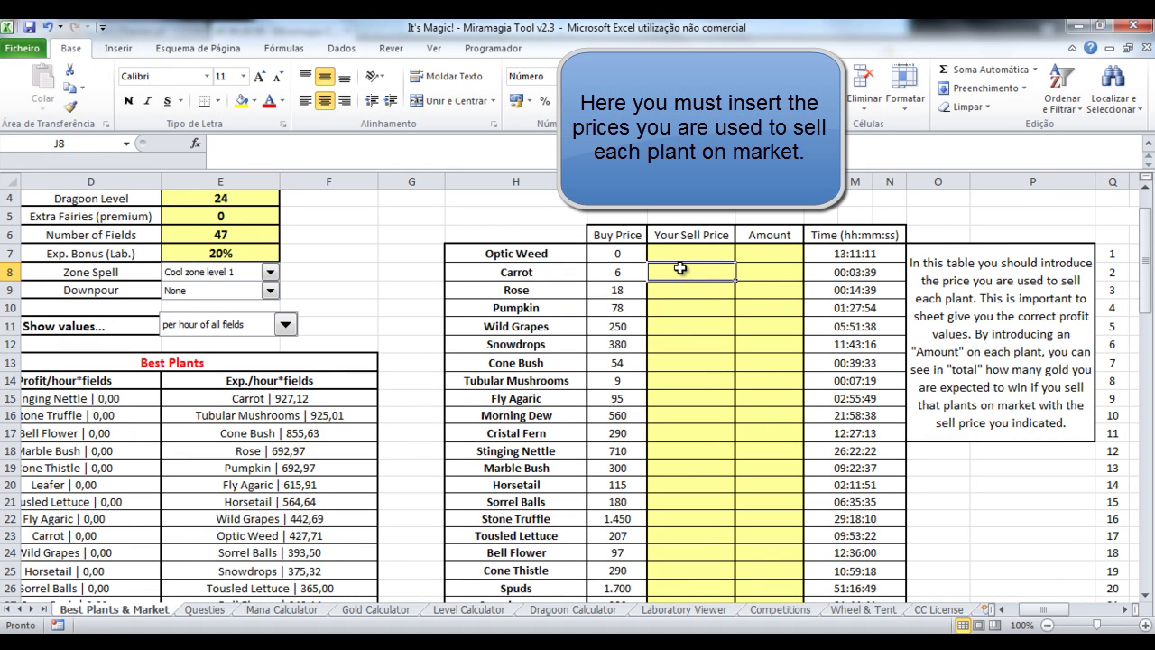
text(4)
key(Return)
text(10)
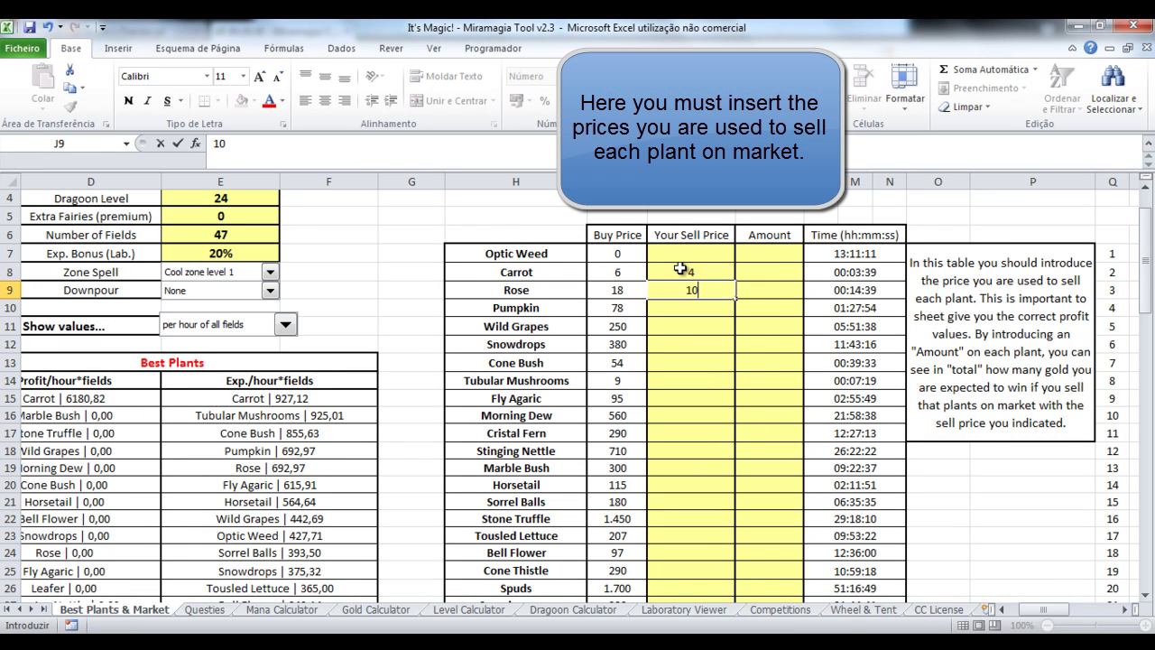
key(Return)
text(40)
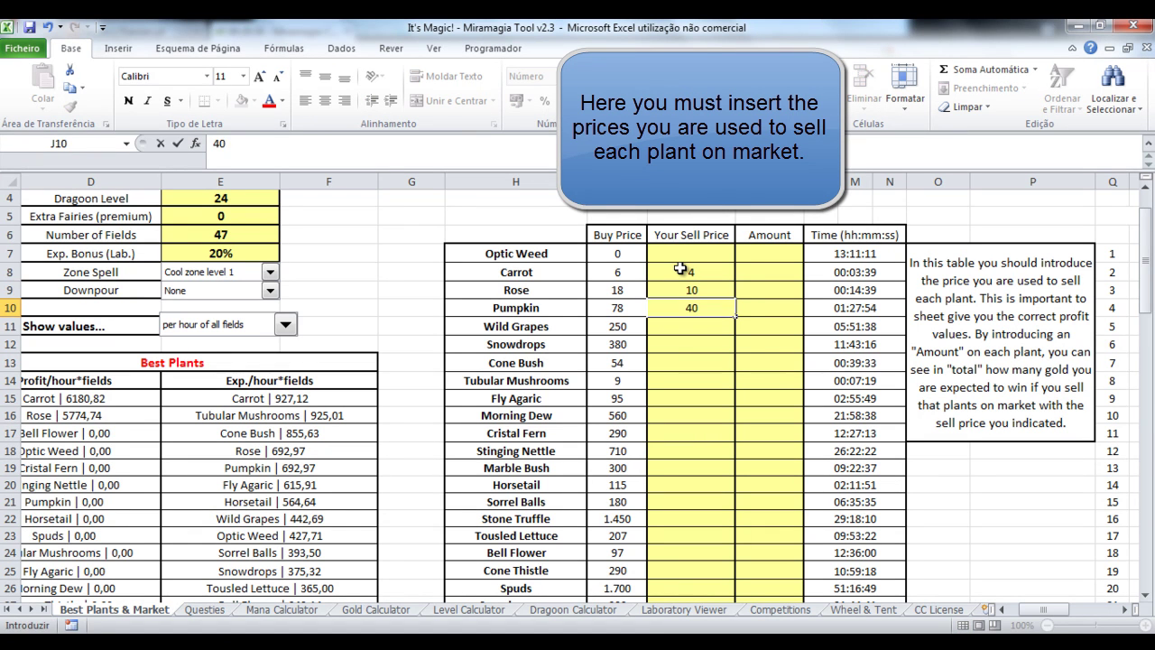
key(Return)
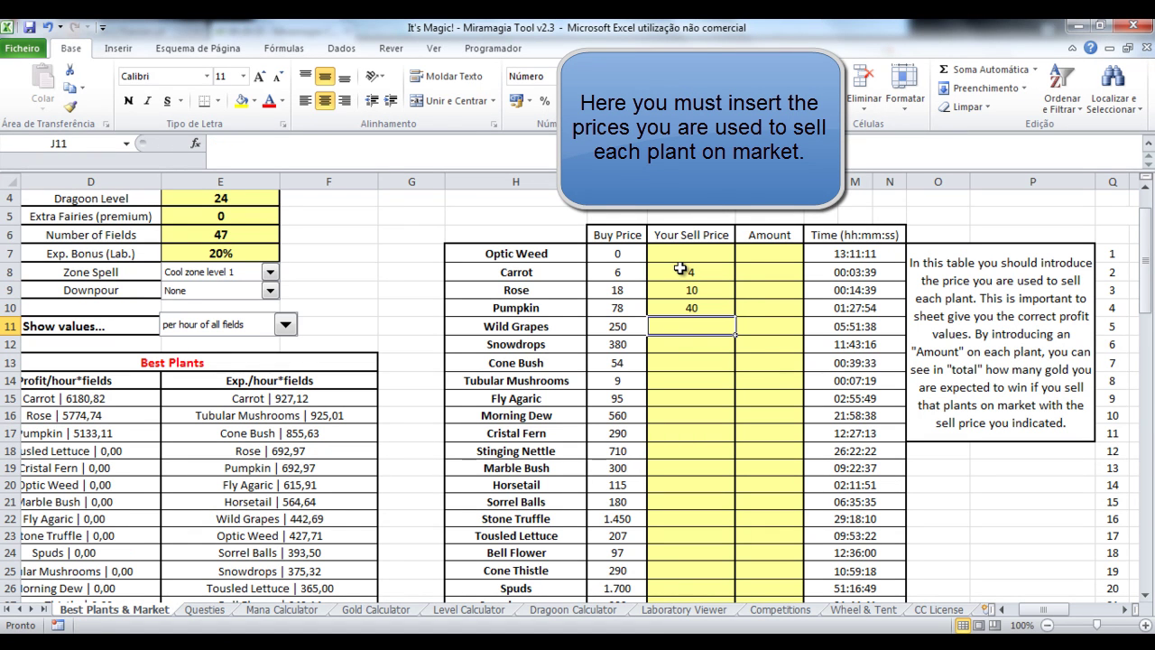
Step: Enter the sell prices 175 for Wild Grapes, 290 for Snowdrops and 45 for Cone Bush
text(175)
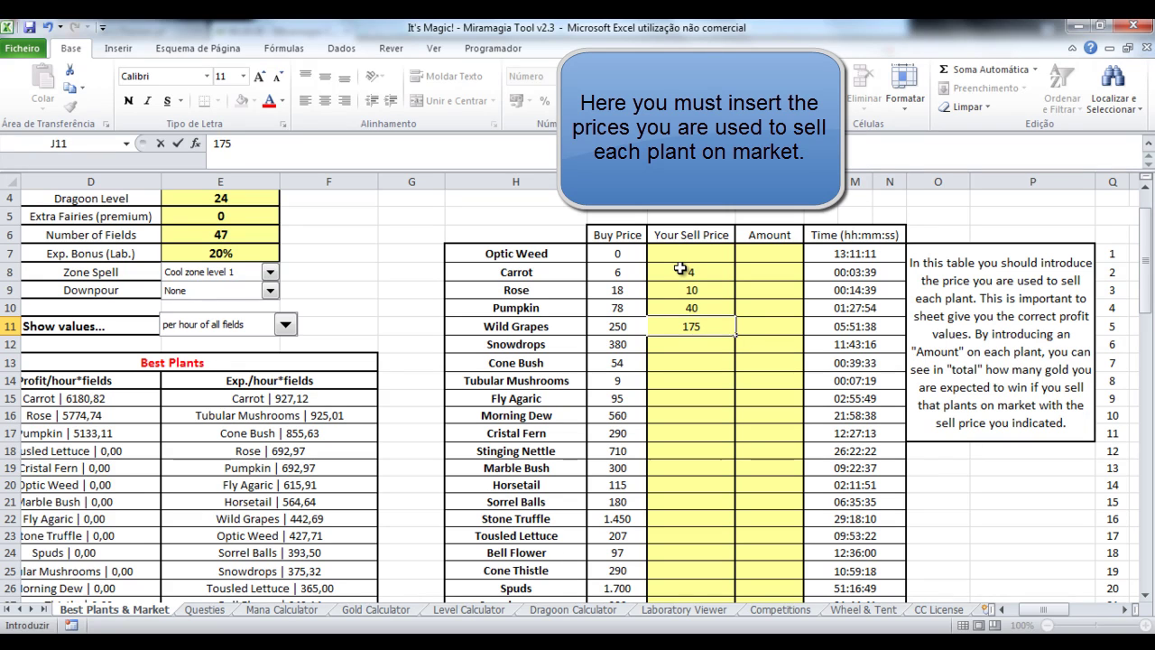
key(Return)
text(29)
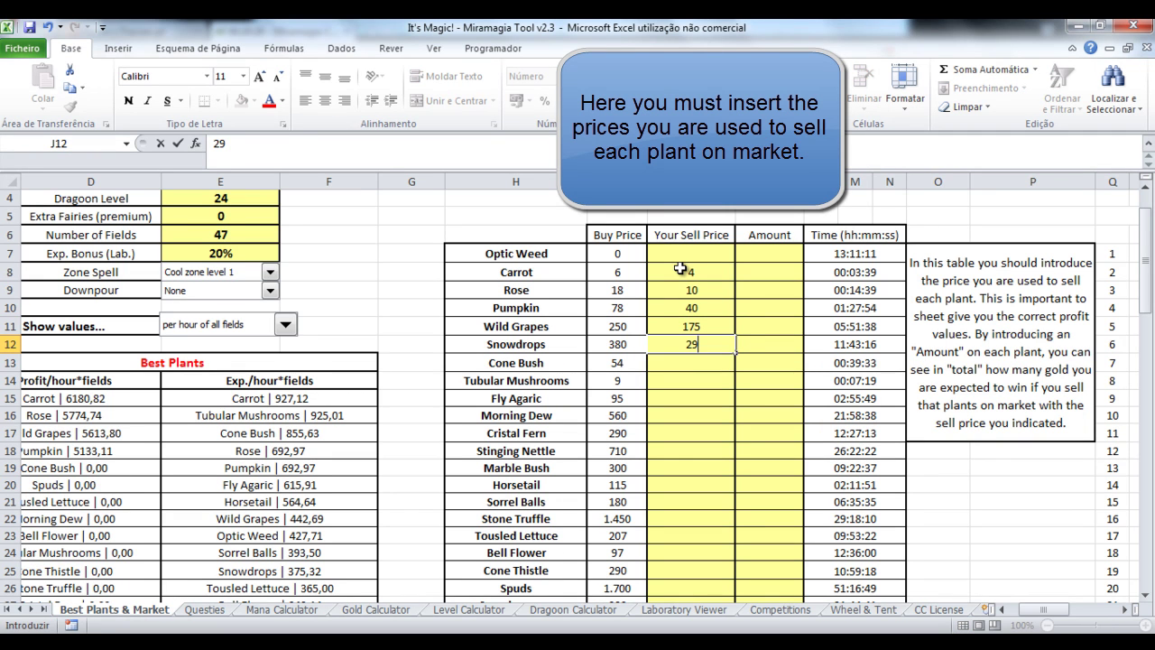
text(0)
key(Return)
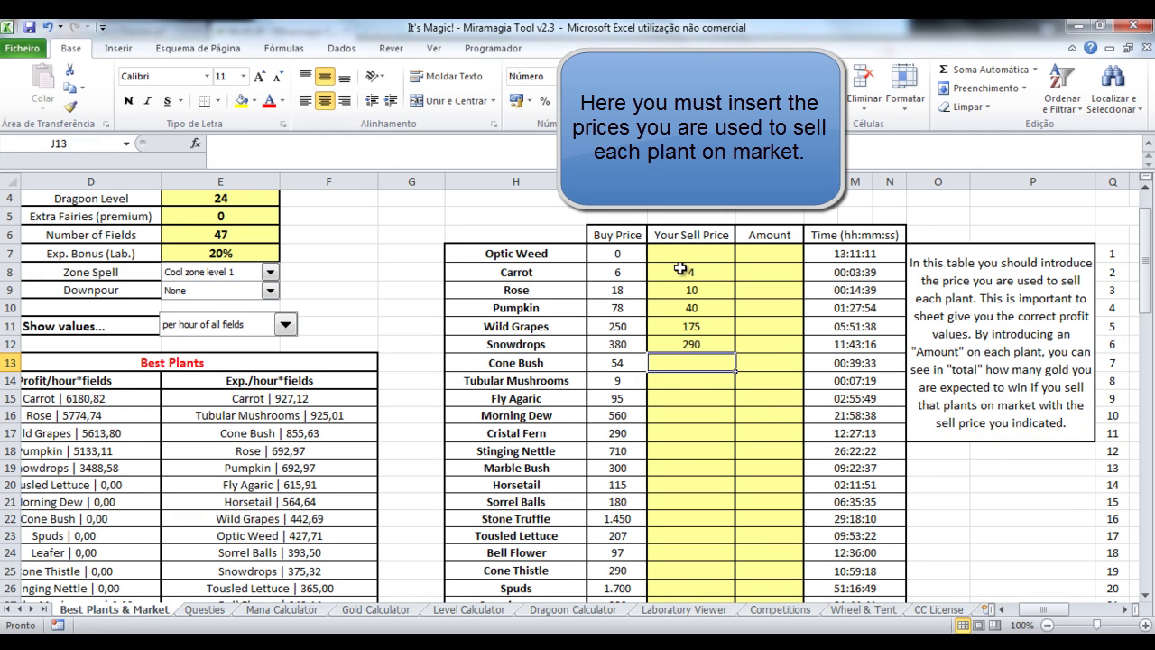
text(45)
key(Return)
Step: Enter the sell prices 6 for Tubular Mushrooms, 70 for Fly Agaric and 390 for Morning Dew
text(6)
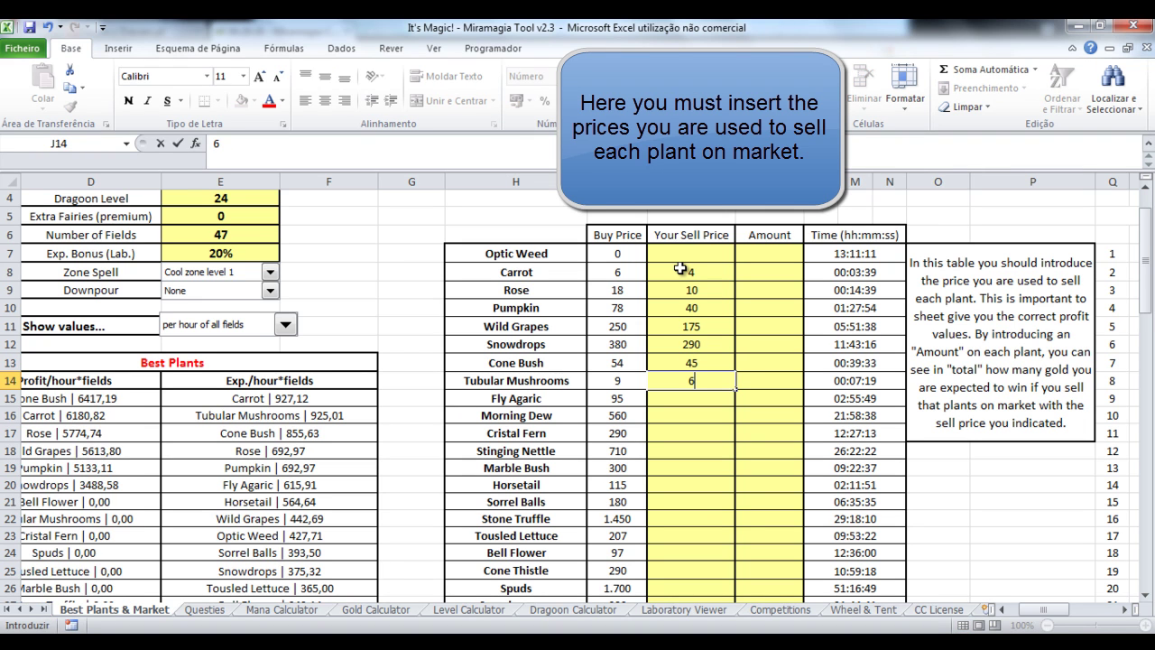
key(Return)
text(70)
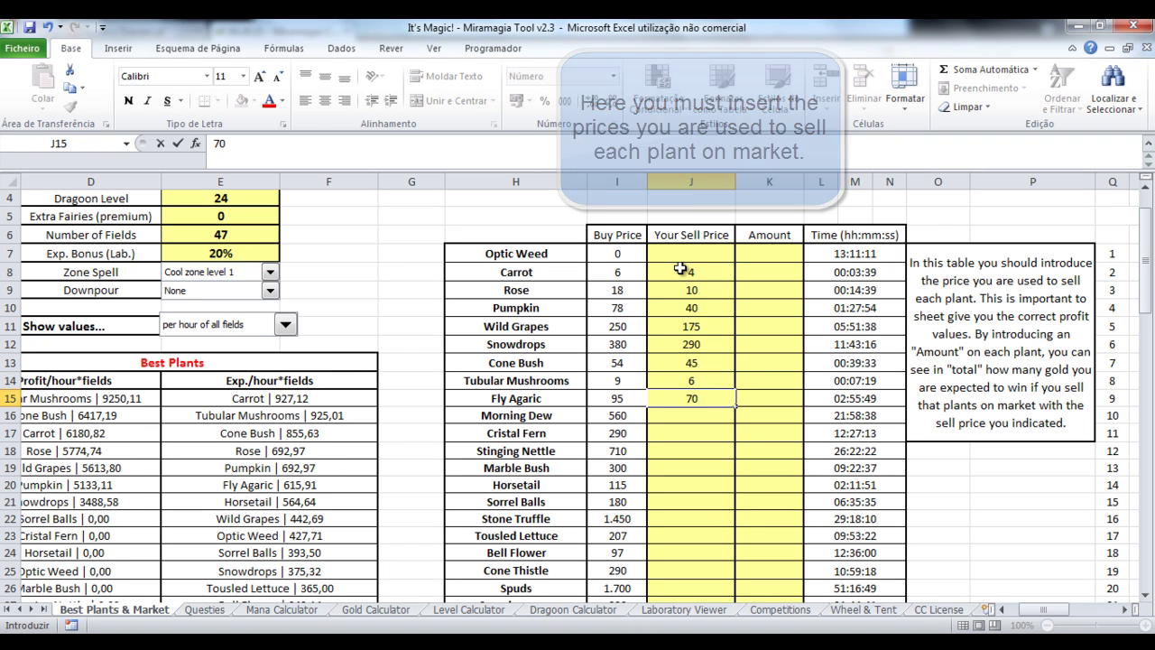
key(Return)
text(390)
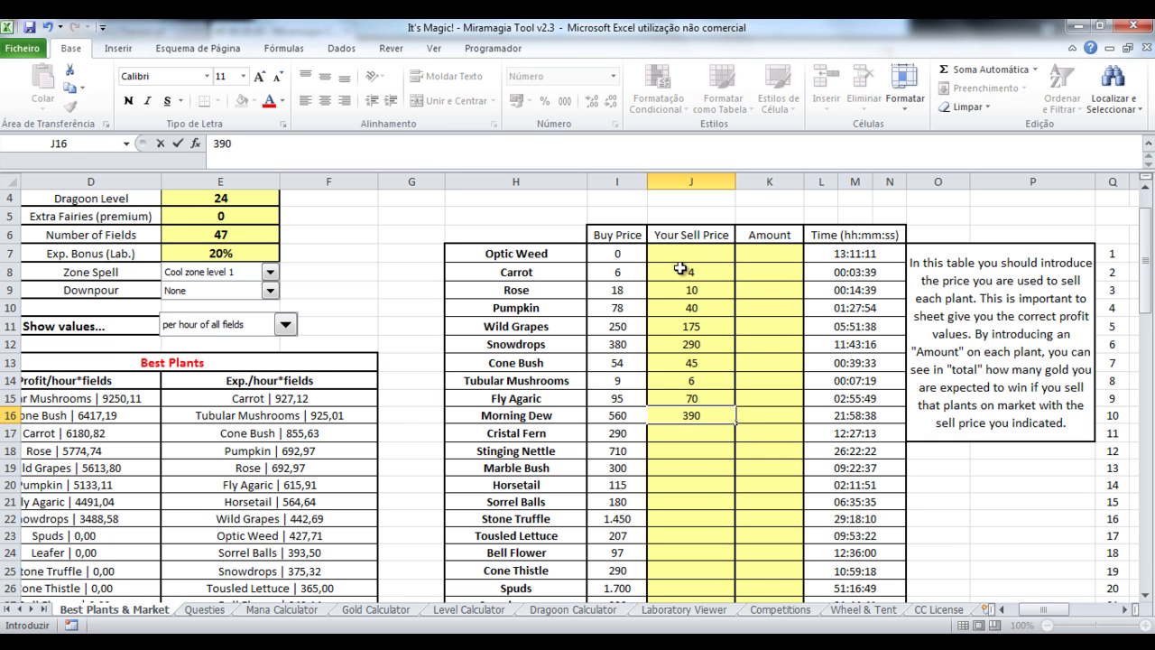
key(Return)
Step: Enter the sell prices 190 for Cristal Fern and 700 for Stinging Nettle
text(1)
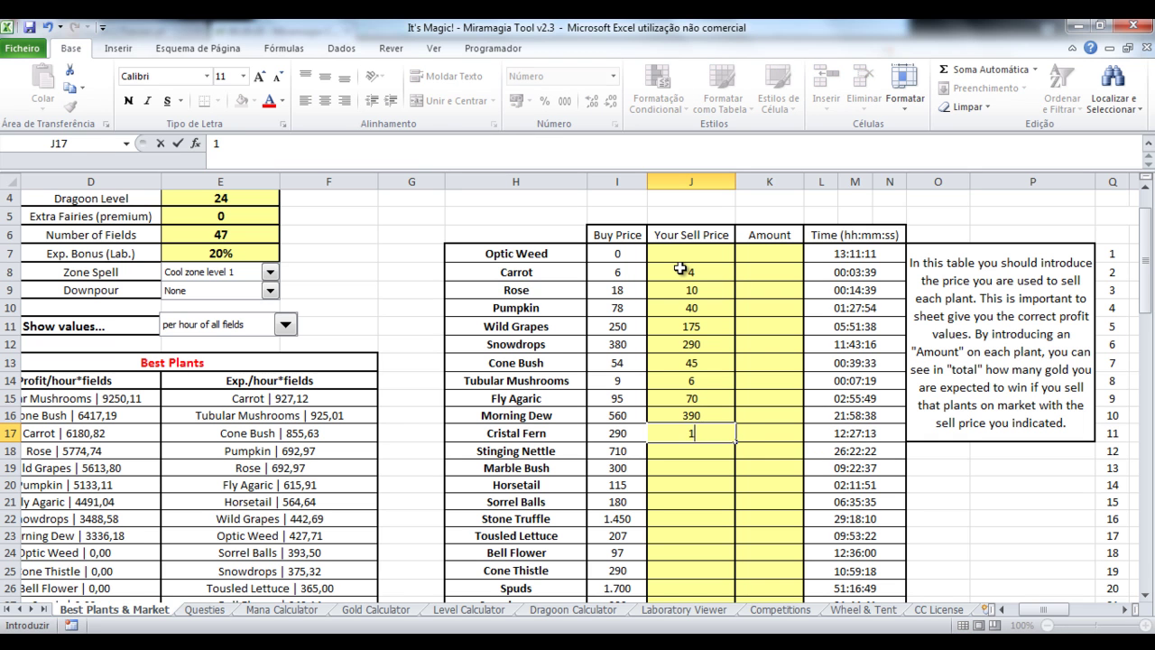
text(90)
key(Return)
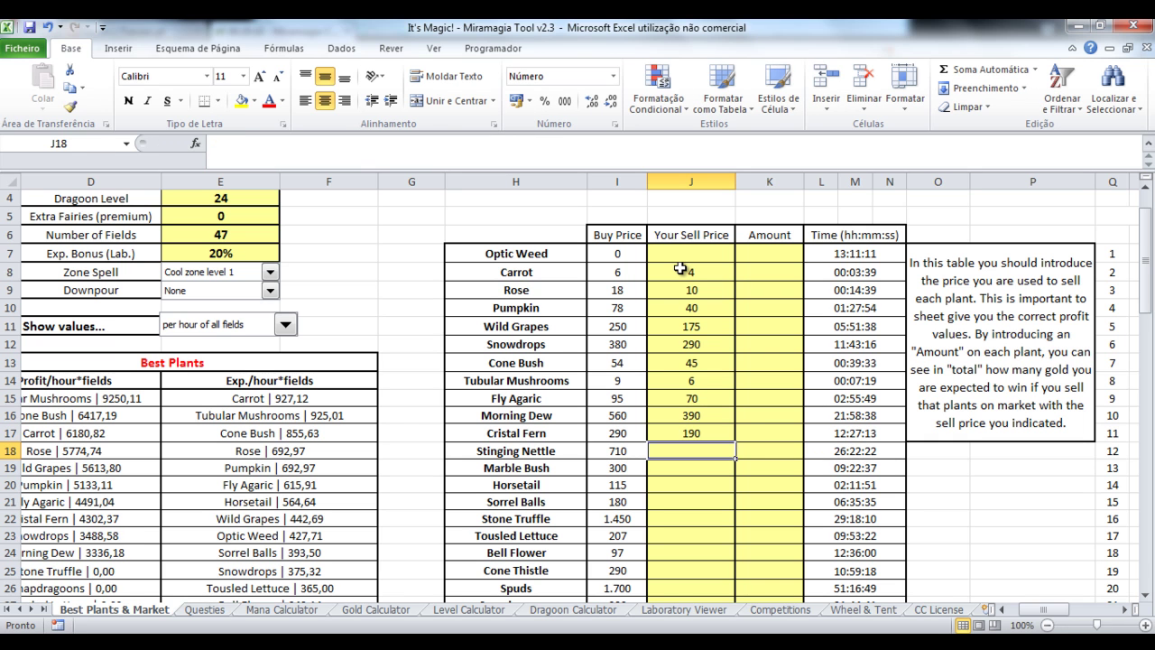
text(700)
key(Return)
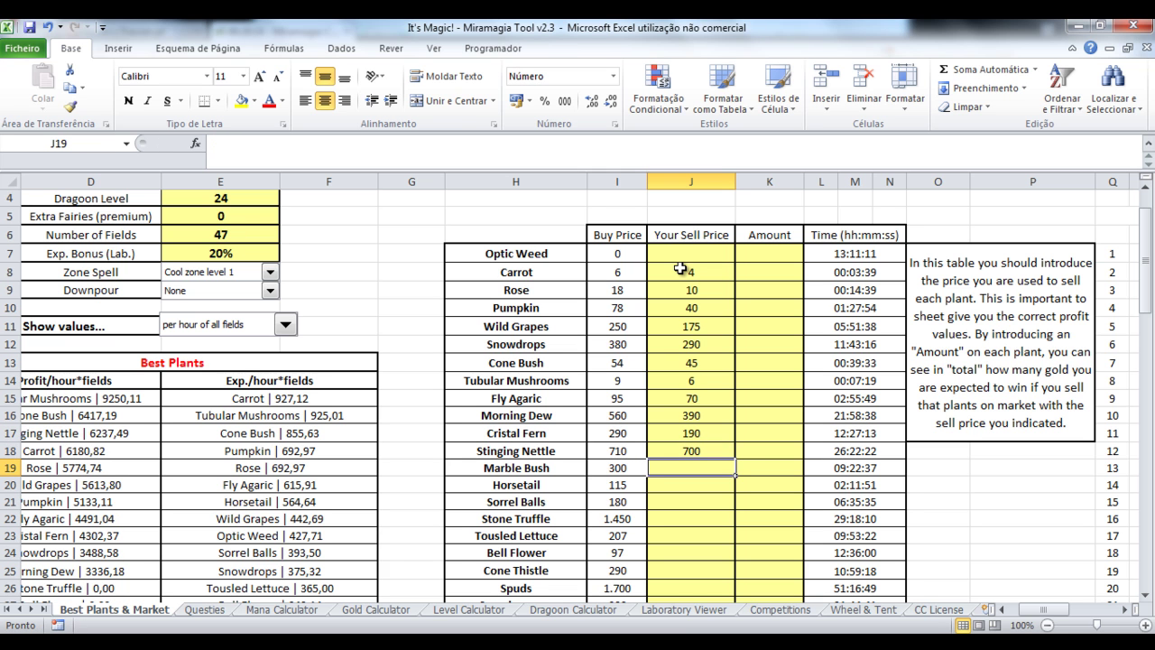
Step: Examine the Best Plants table's rankings by profit and experience per hour of all fields
drag(1062, 618, 1036, 618)
scroll(541, 395, down, 1)
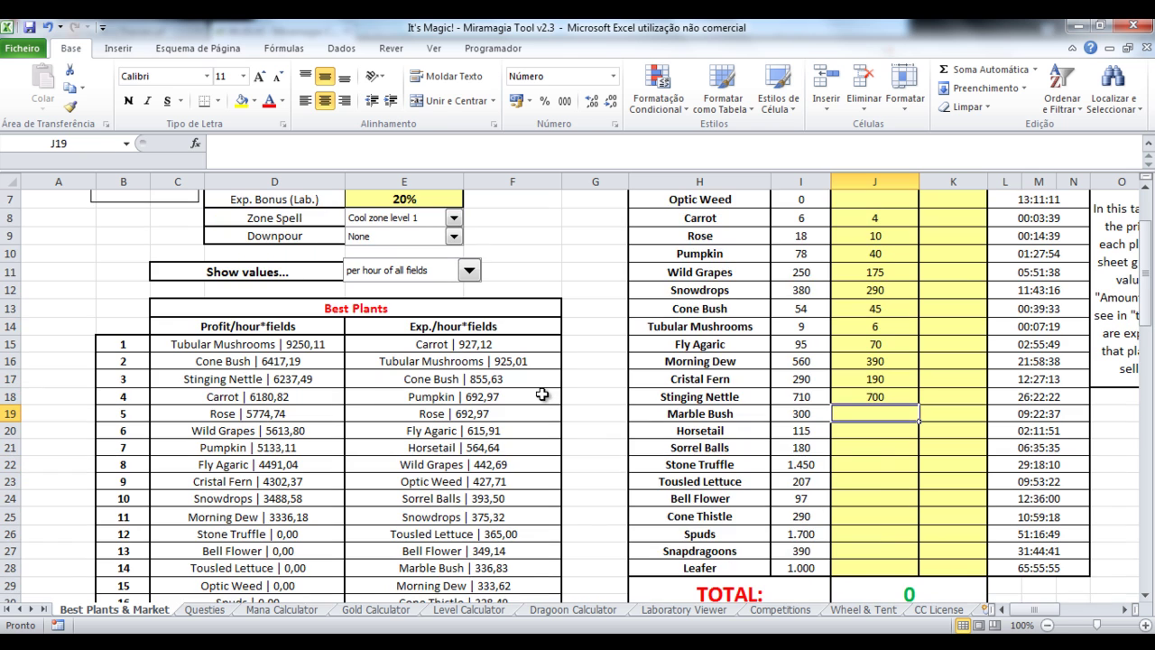
scroll(541, 394, down, 1)
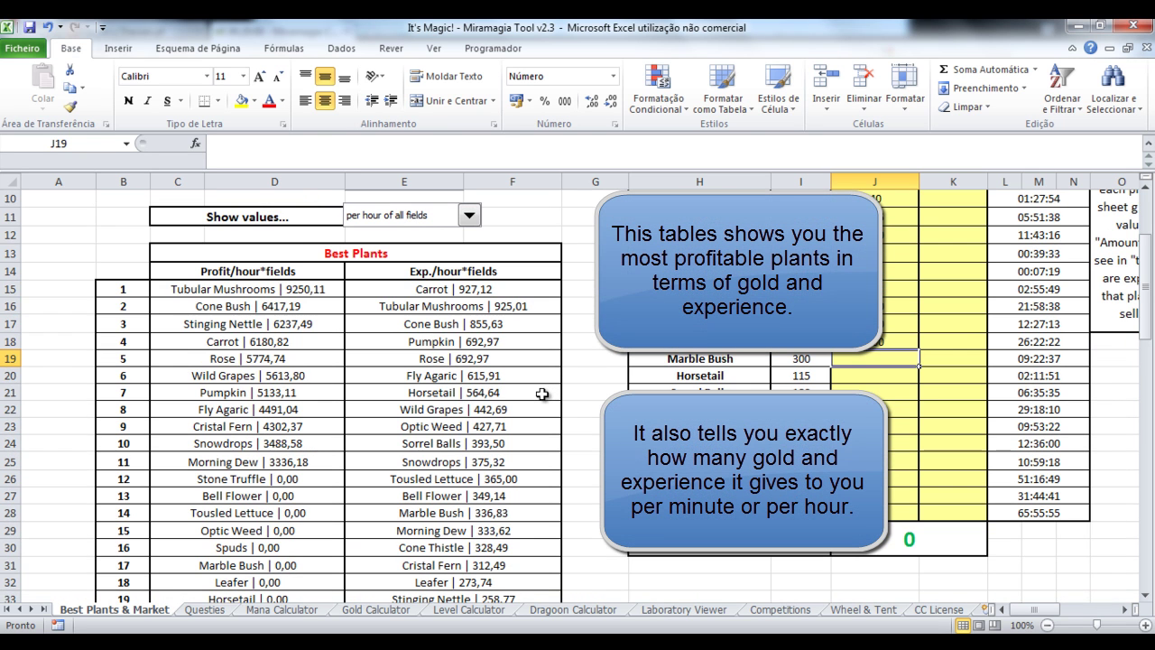
scroll(541, 386, up, 1)
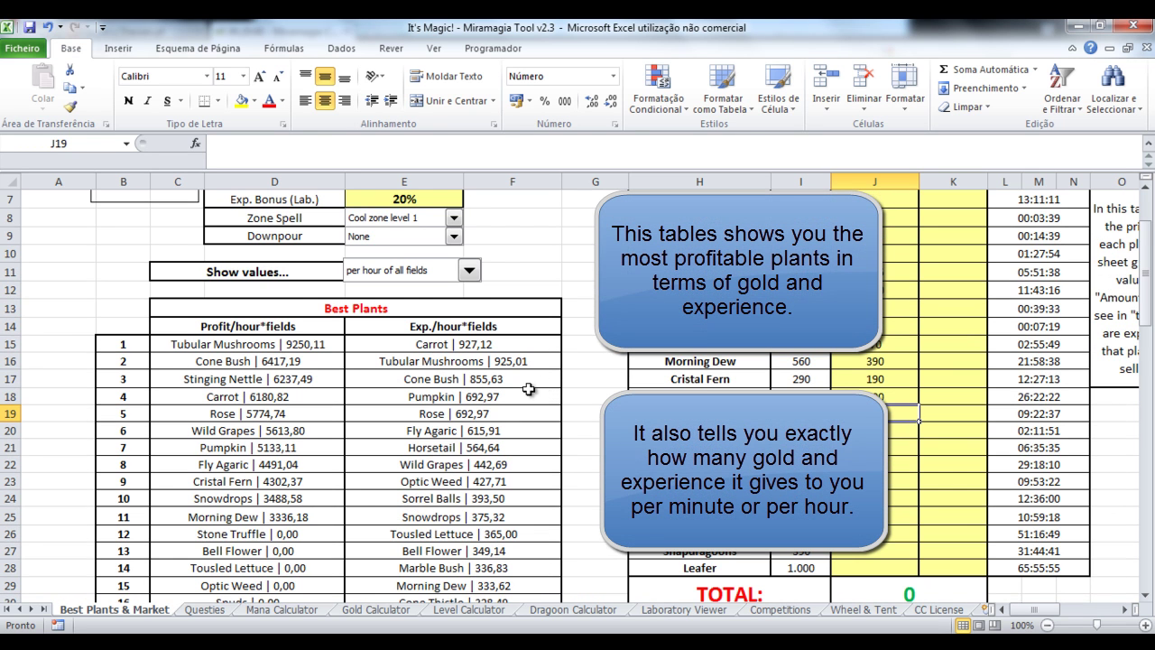
drag(167, 309, 372, 584)
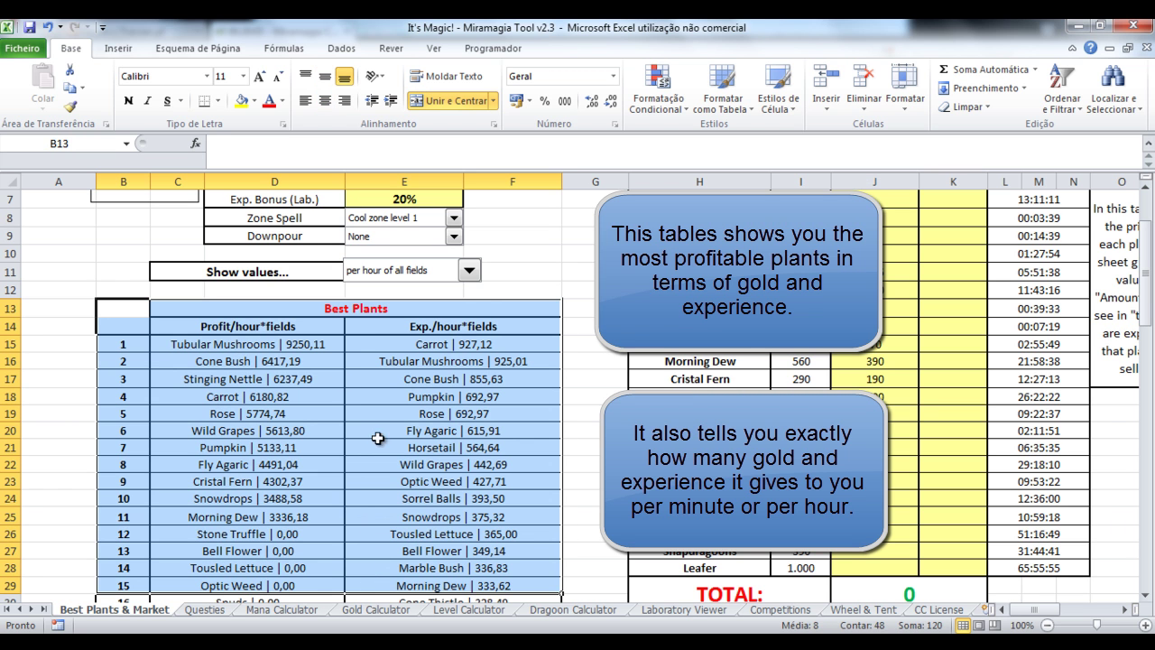
click(260, 311)
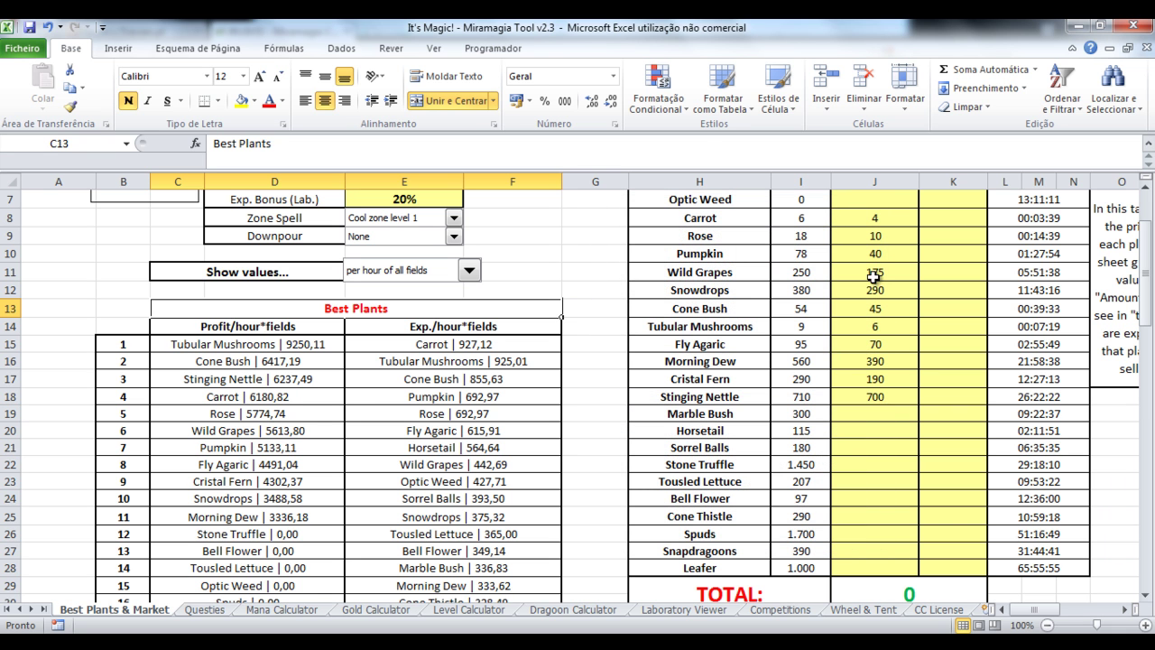
Step: Try a sell price of 60 for Cone Bush to test its effect on the Best Plants ranking
click(883, 309)
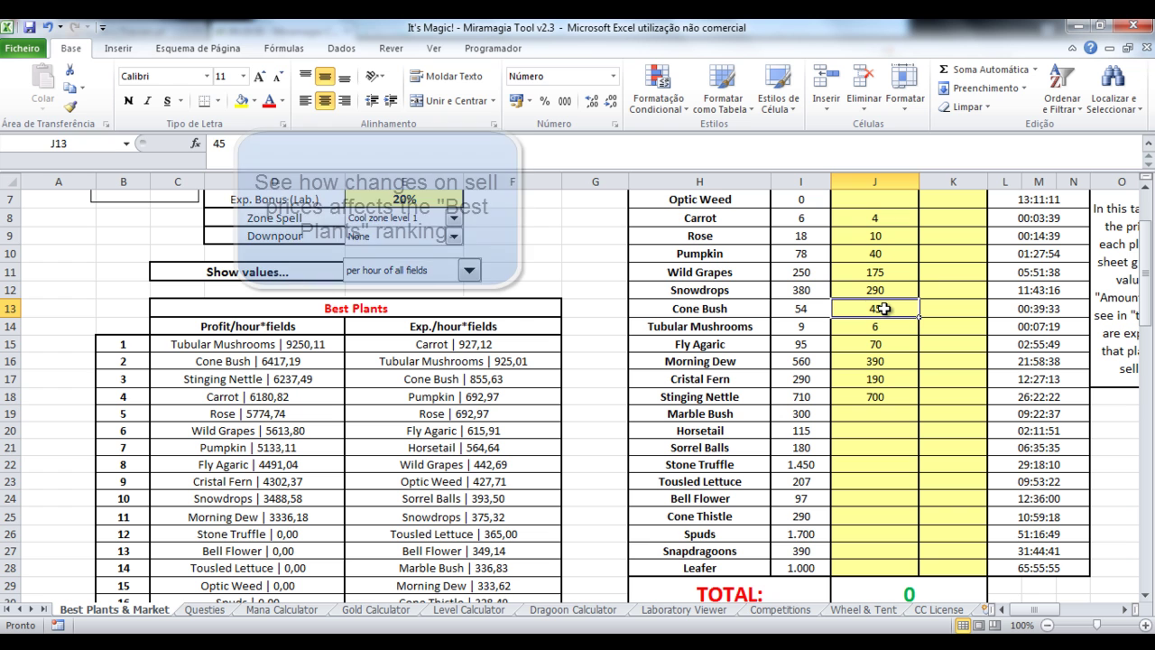
text(60)
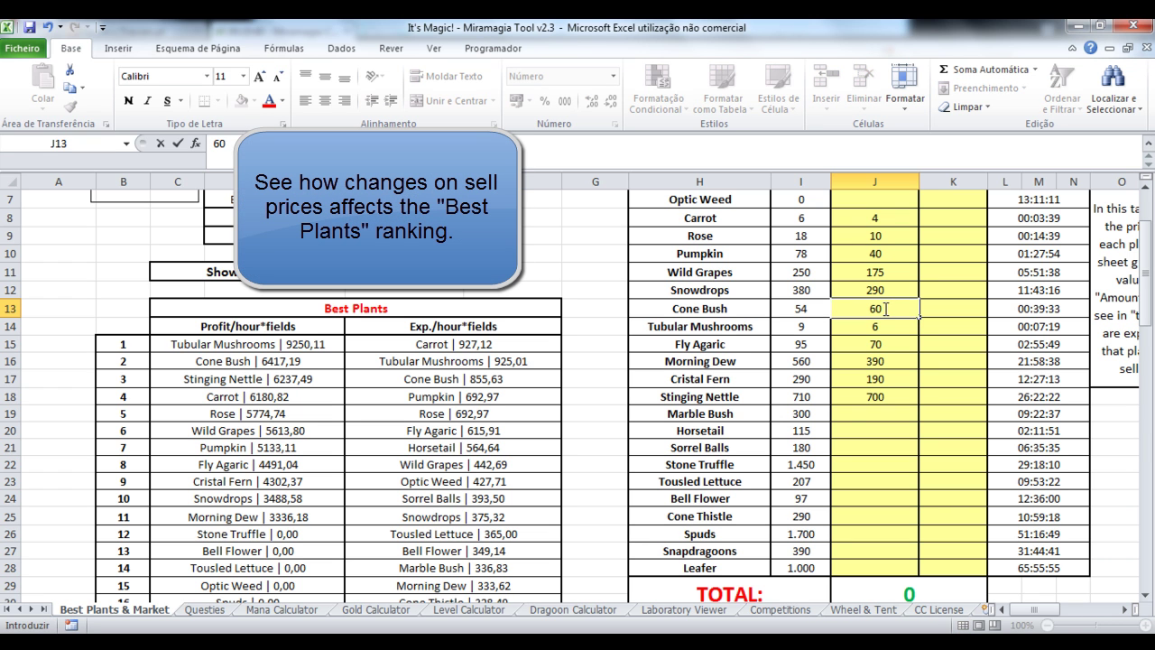
key(Return)
Step: Set the sell price of Cone Bush to 54 and of Rose to 12
click(884, 309)
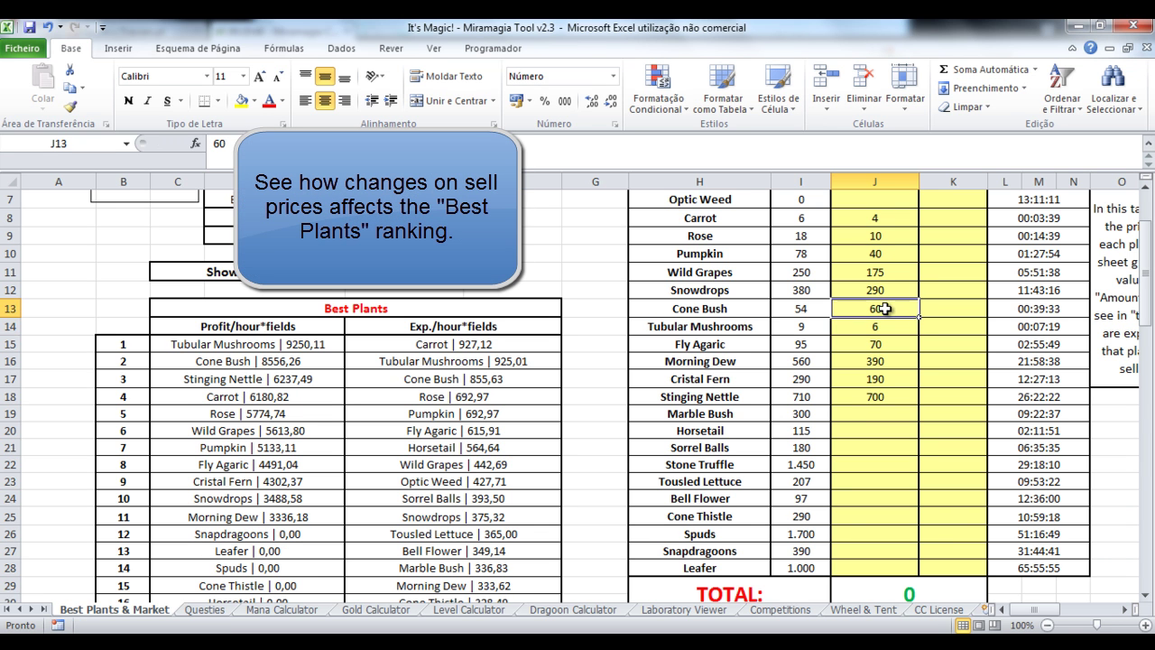
text(54)
key(Return)
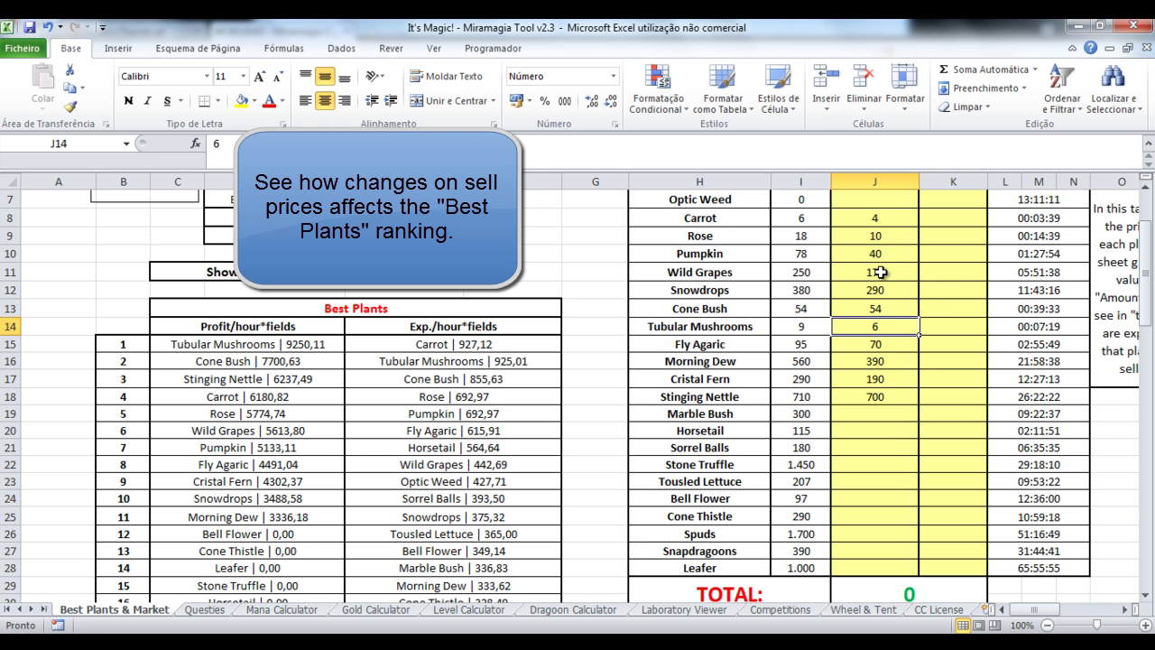
click(893, 236)
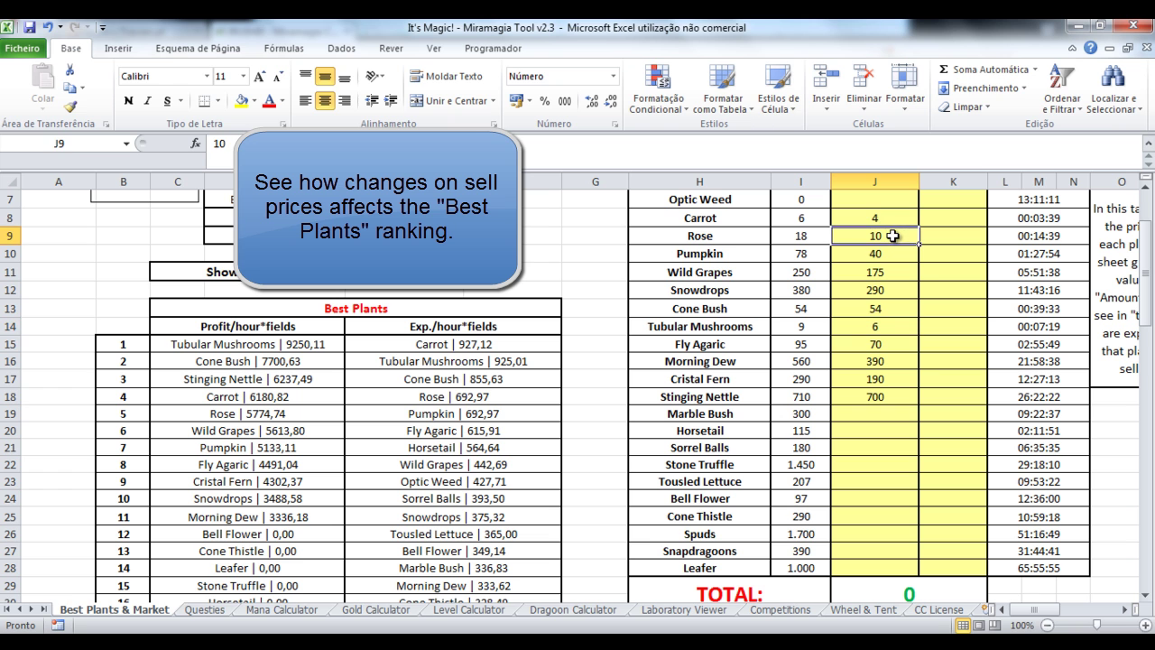
text(12)
key(Return)
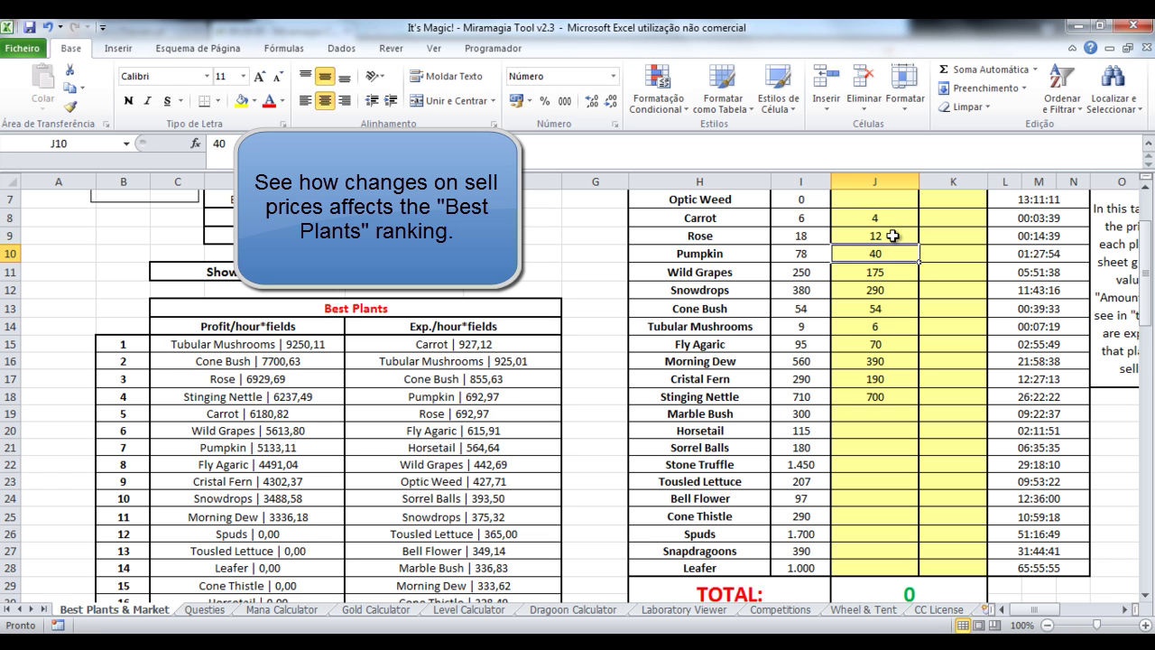
Step: Try sell prices of 14 and 18 for Rose to test the Best Plants ranking, and restore the price to 12
click(893, 236)
text(14)
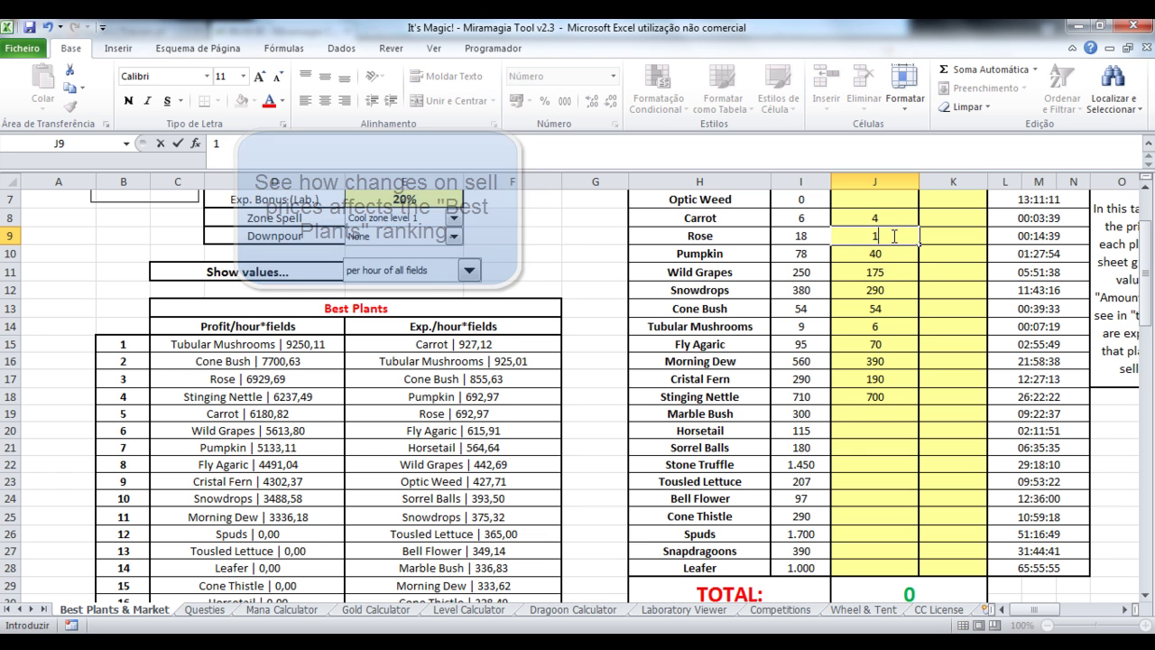
key(Return)
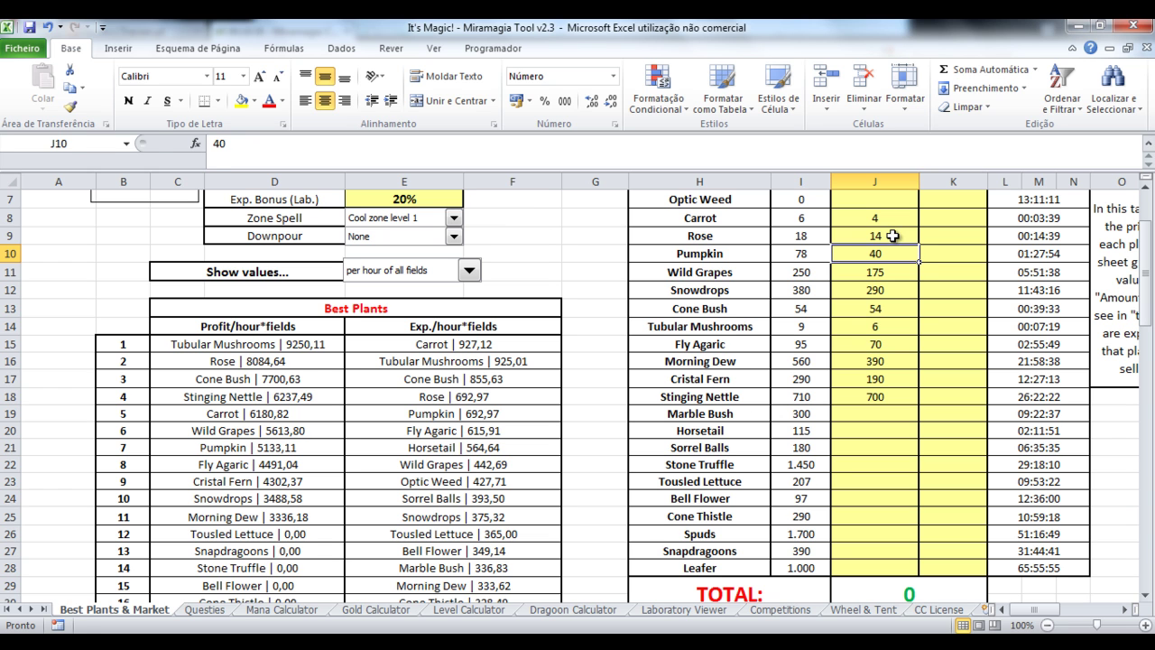
click(893, 235)
text(18)
key(Return)
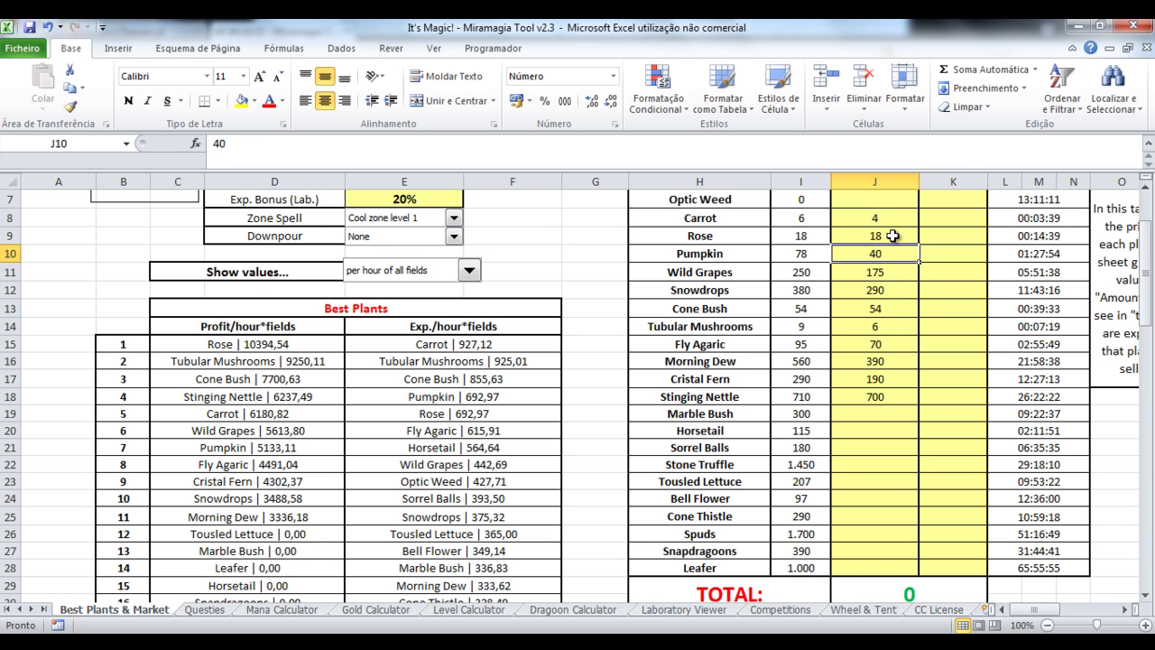
click(893, 236)
text(12)
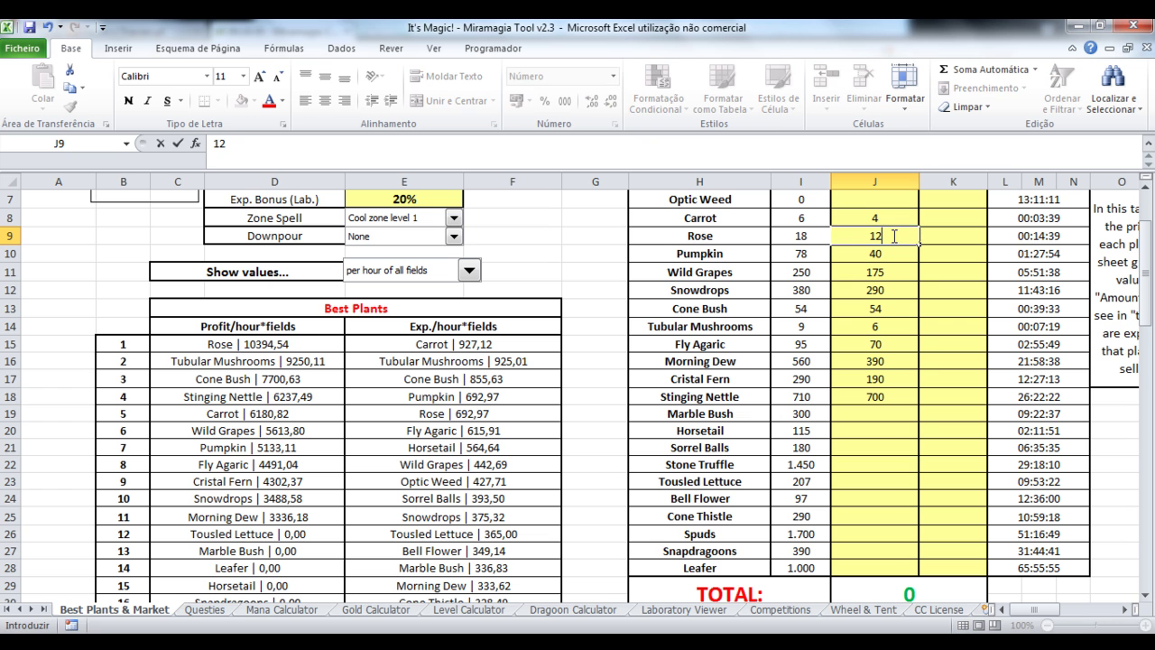
key(Return)
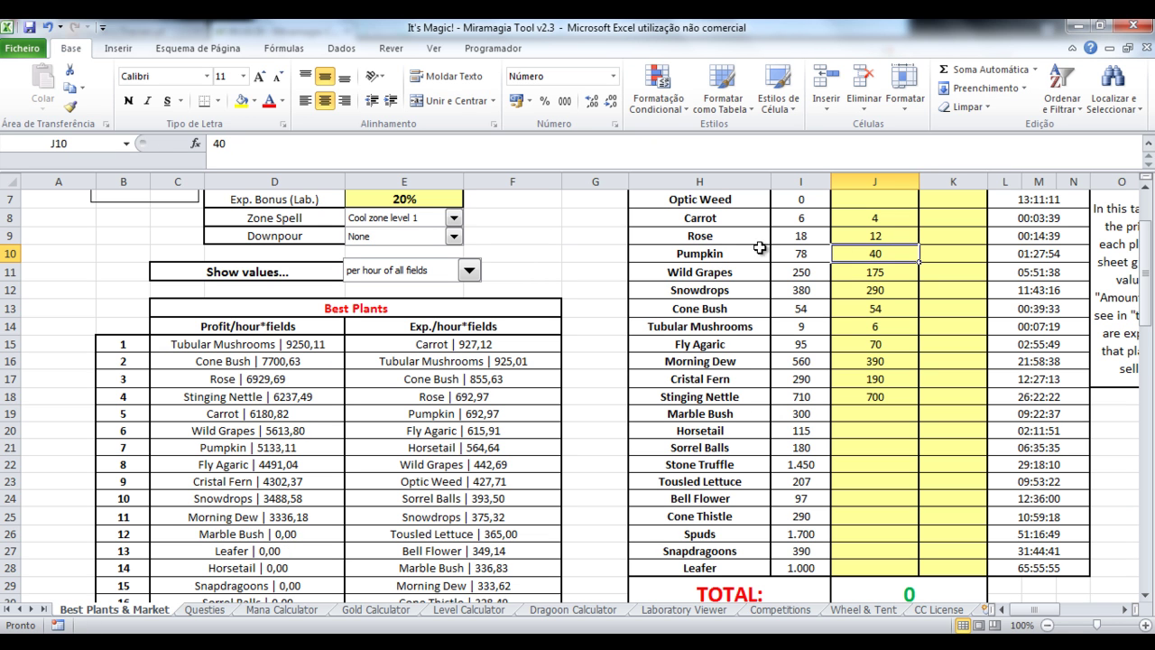
Step: Compare the Best Plants values per minute and per field, per hour and per field, per minute of all fields, and per hour of all fields
click(469, 271)
click(454, 287)
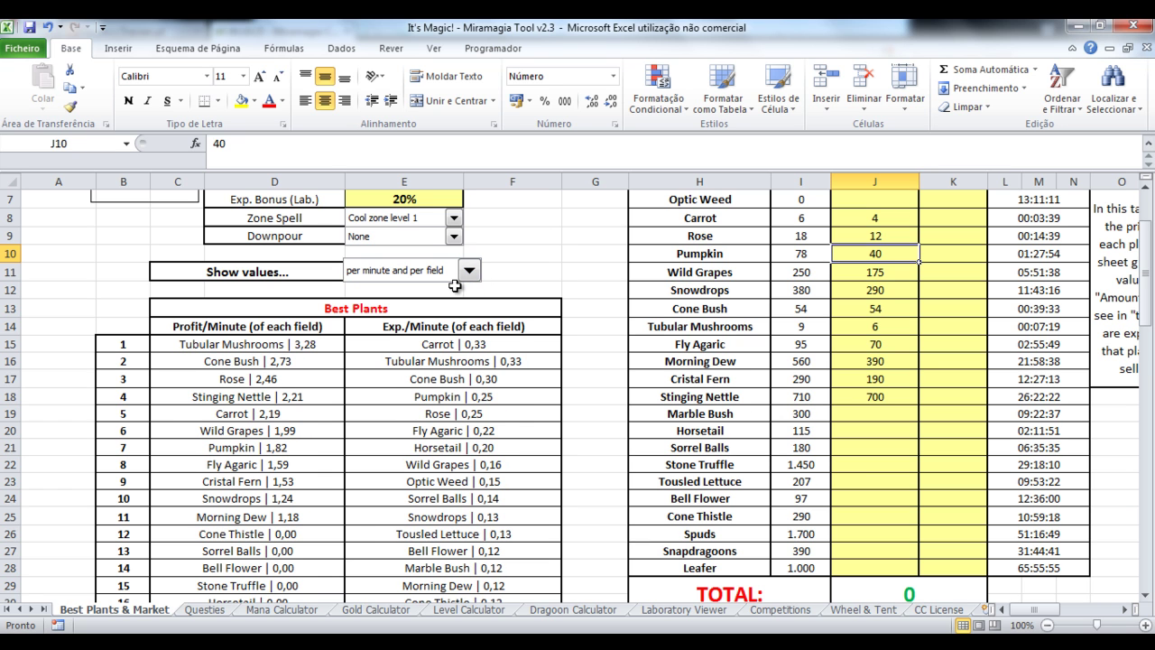
click(469, 271)
click(455, 297)
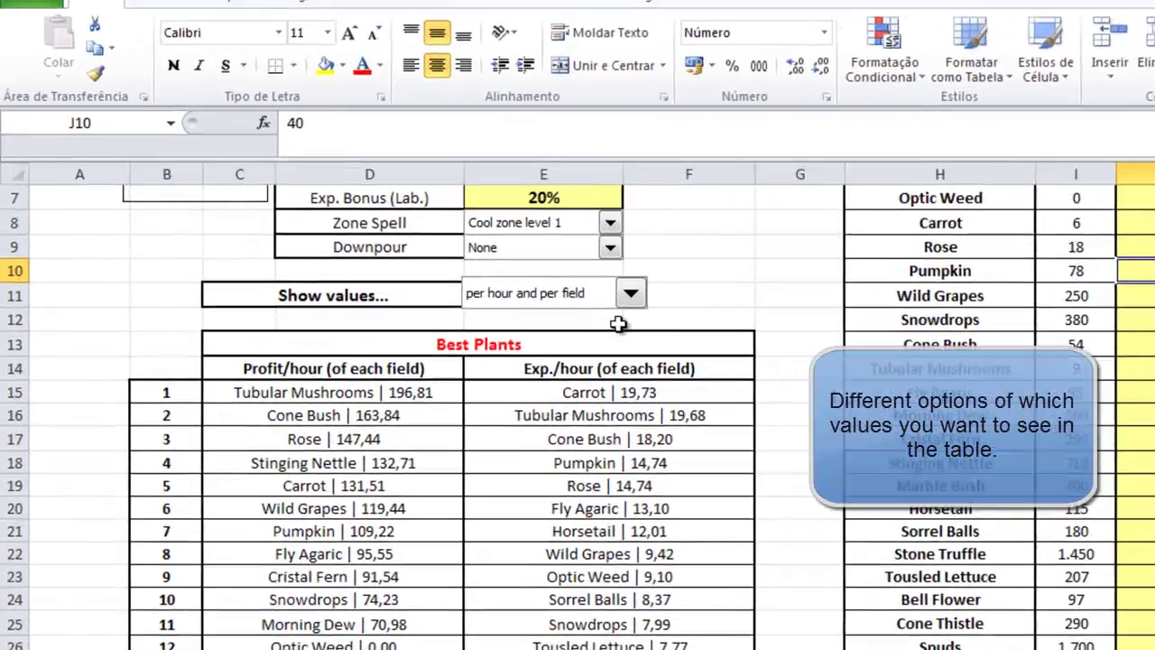
click(468, 270)
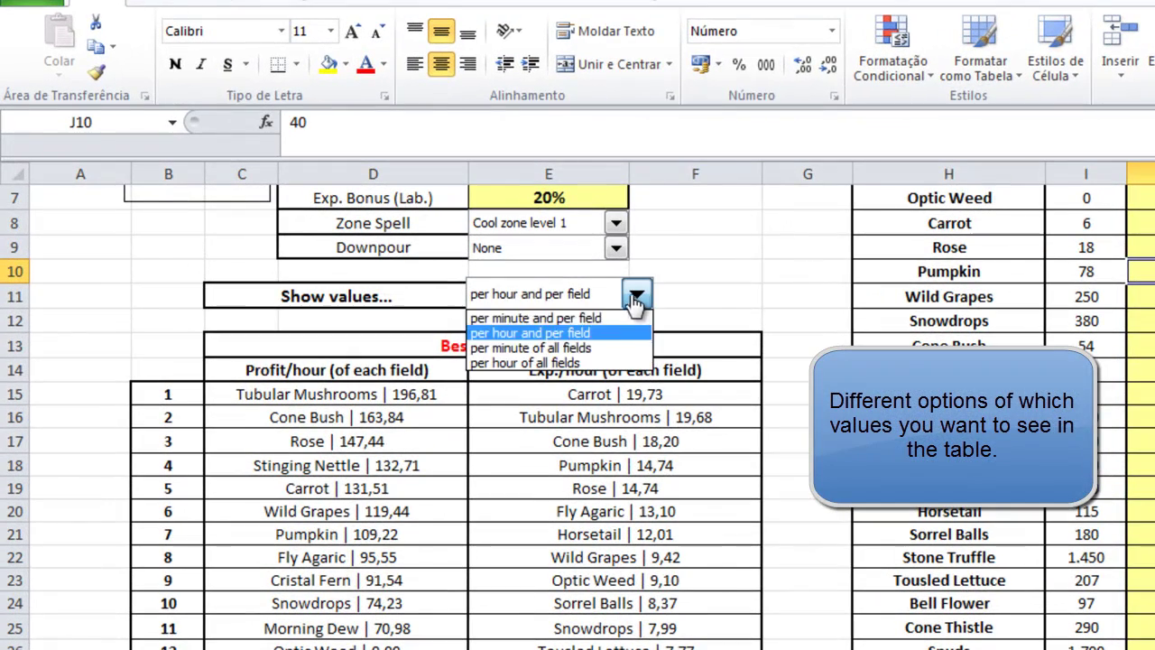
click(621, 348)
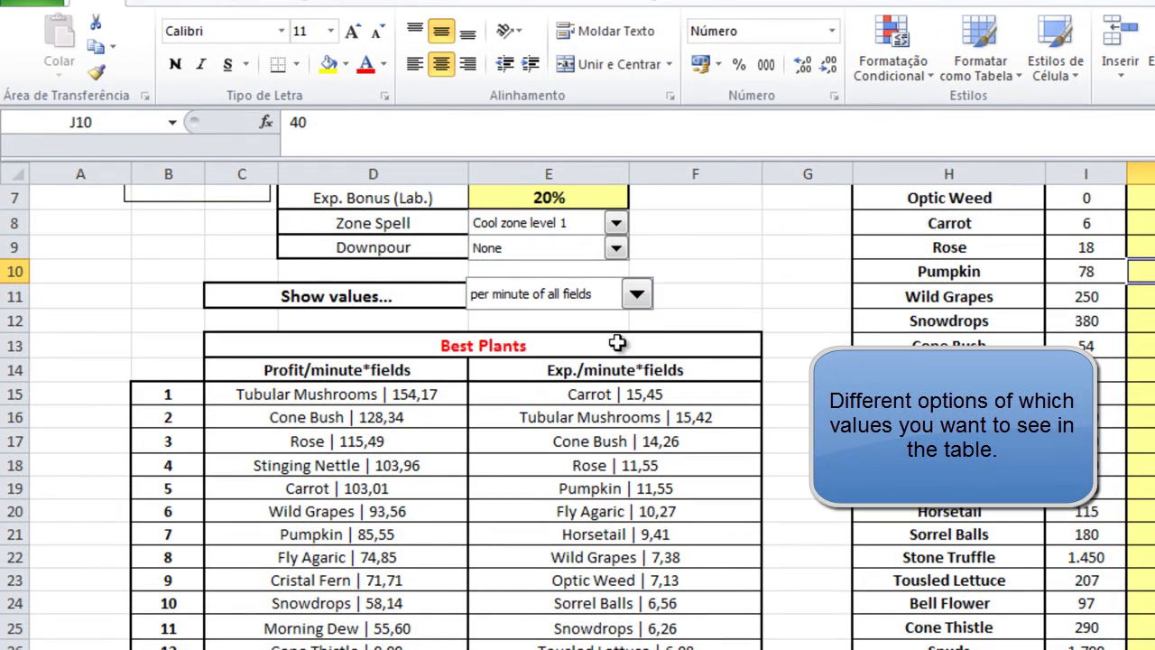
click(637, 295)
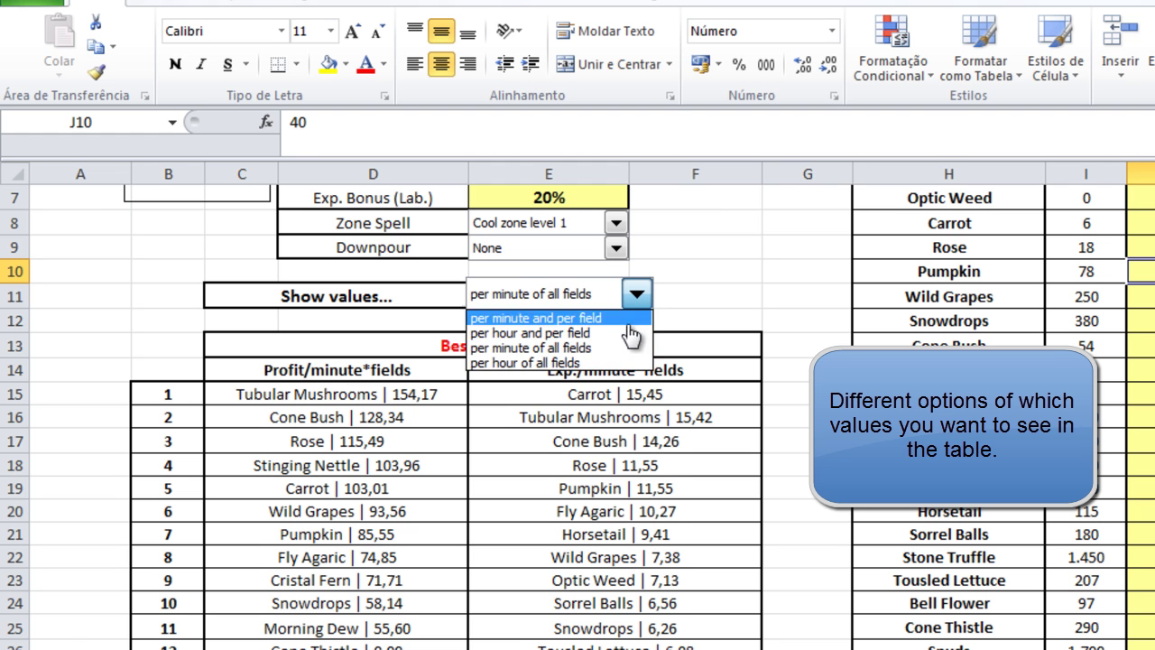
click(626, 364)
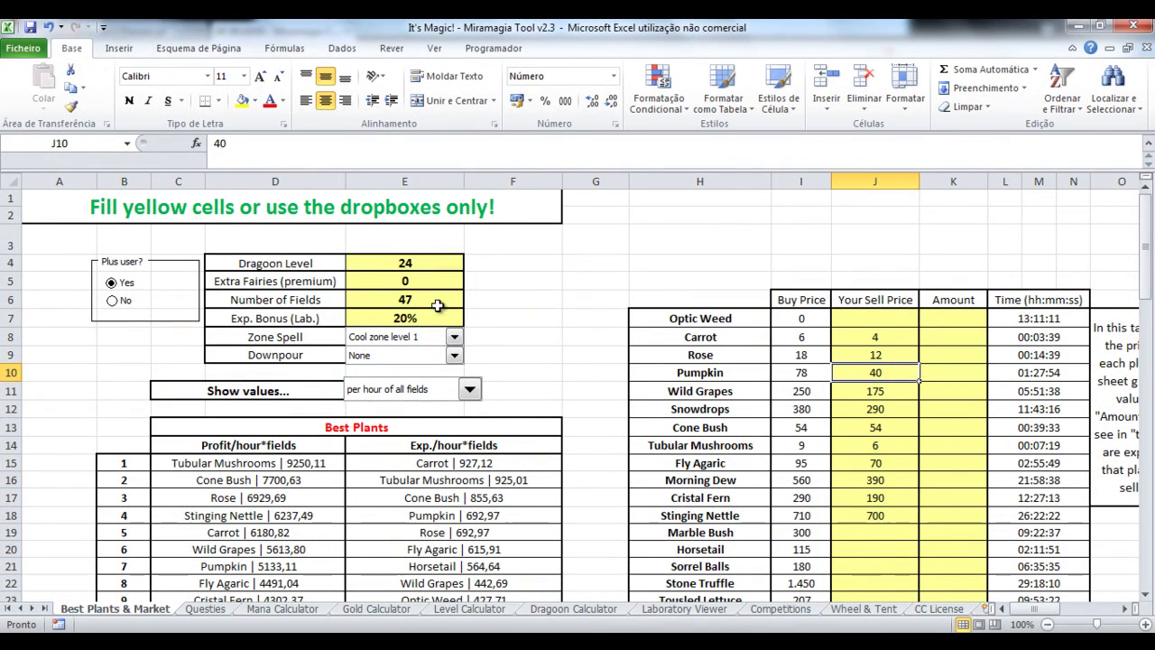
Step: Open the Questies sheet and examine its plant sell price table and the Questie 1 amount column
click(206, 610)
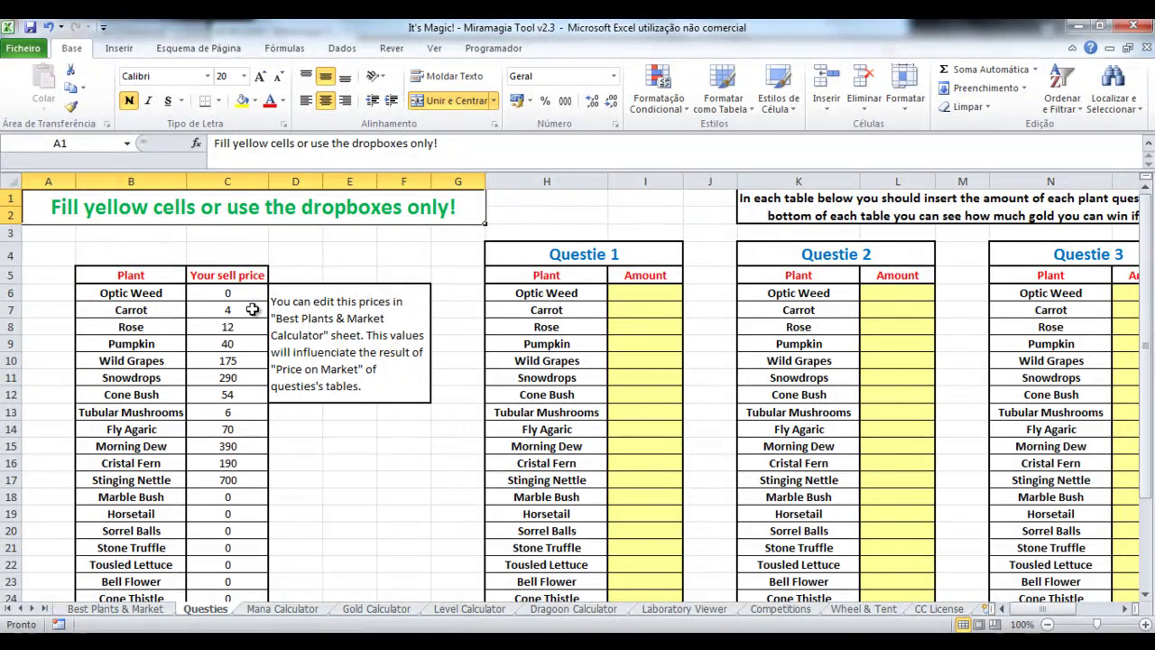
drag(107, 275, 226, 487)
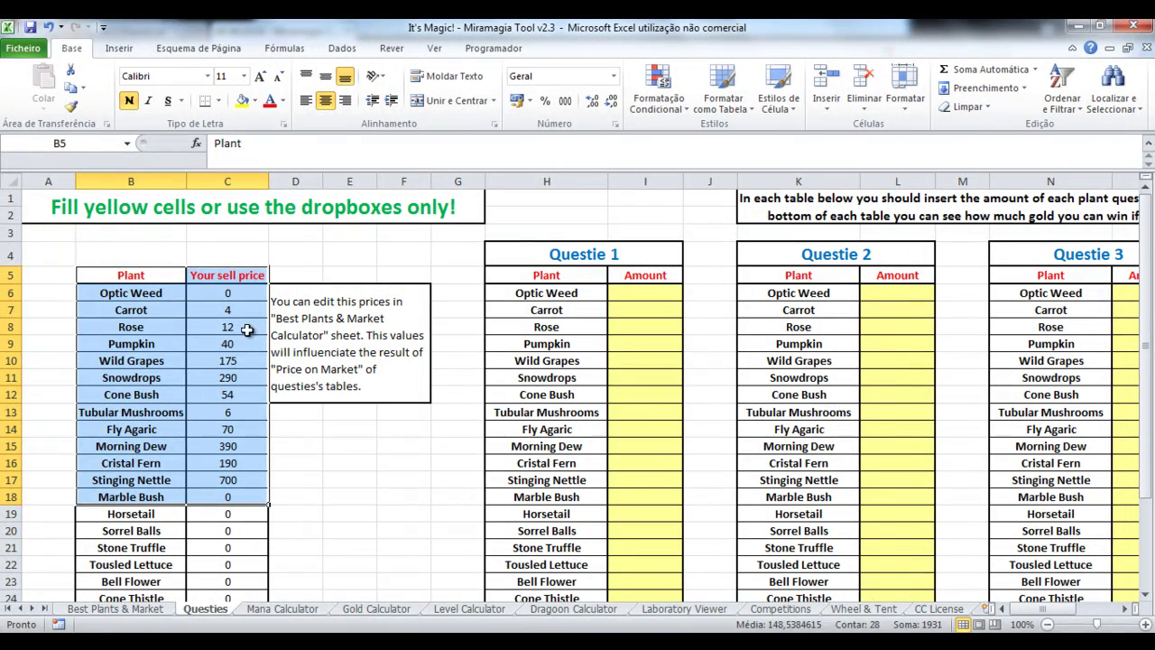
click(204, 300)
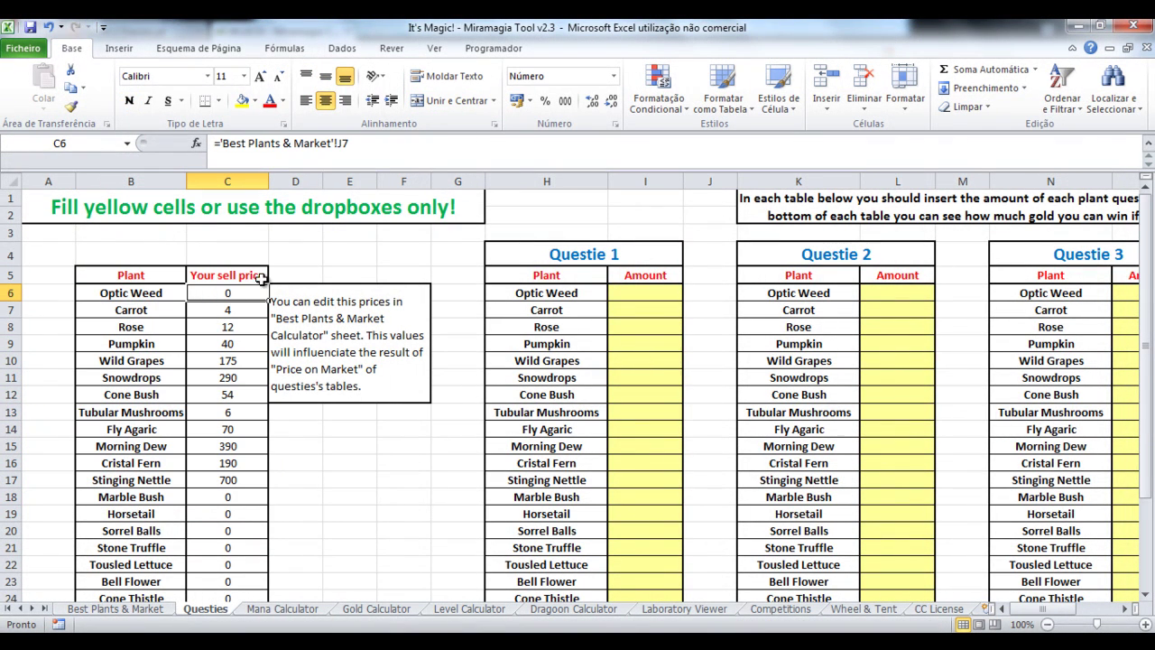
click(636, 292)
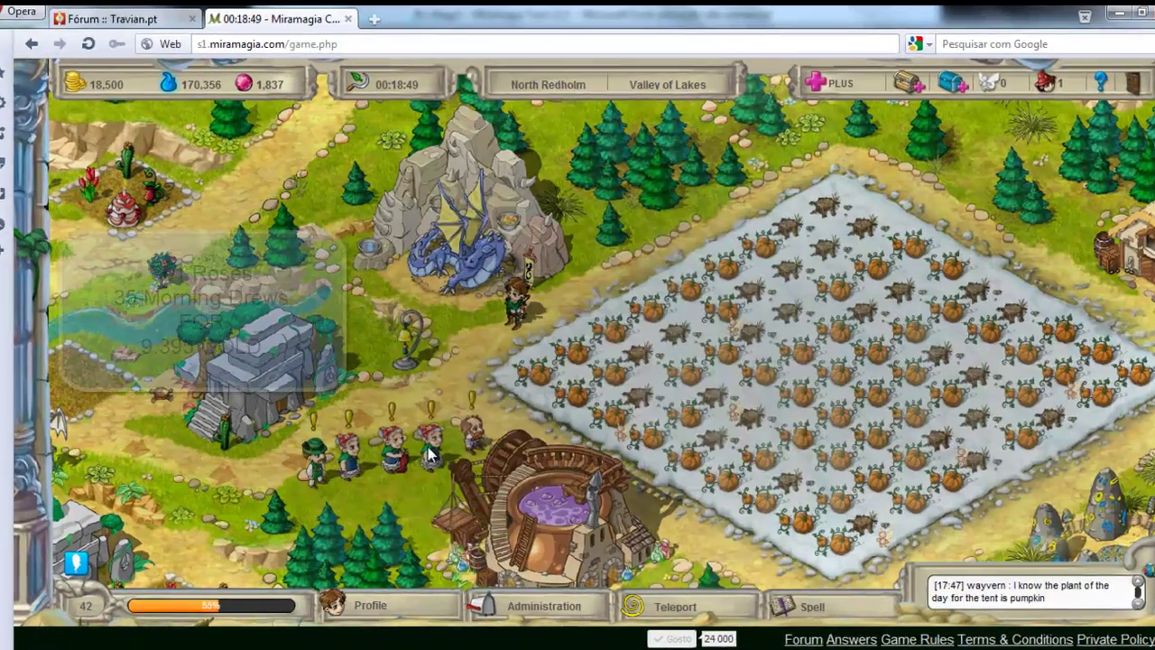
Step: Read a waiting questie's requested plants and gold offer in the Miramagia browser game, and return to the Excel workbook
click(430, 456)
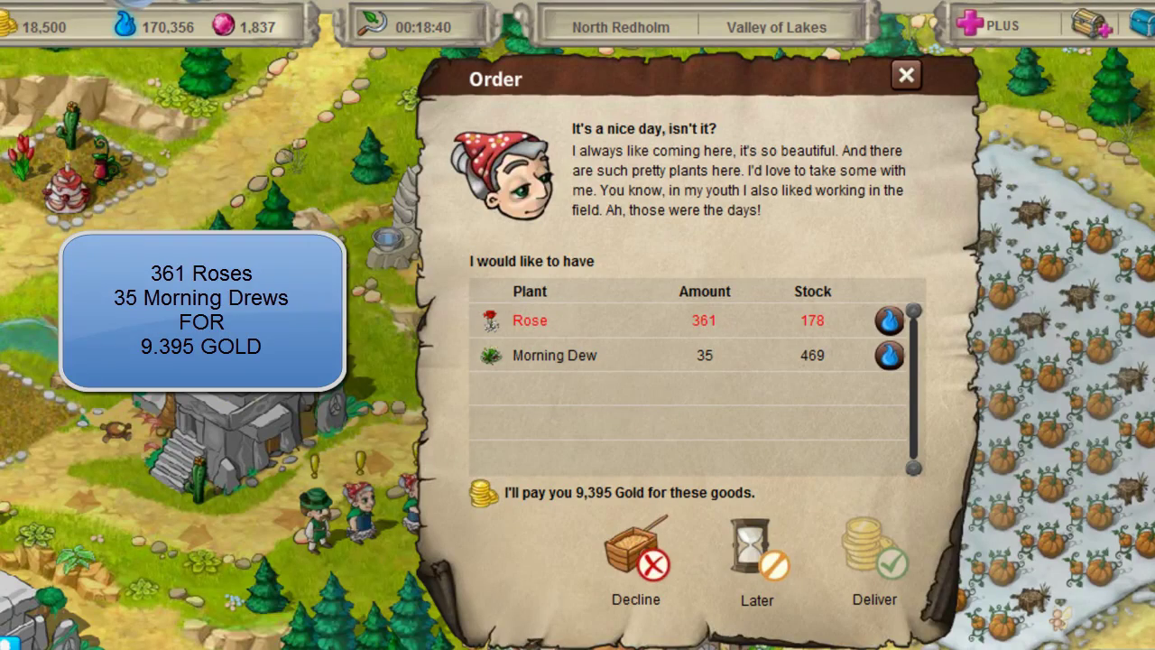
mouse_move(397, 645)
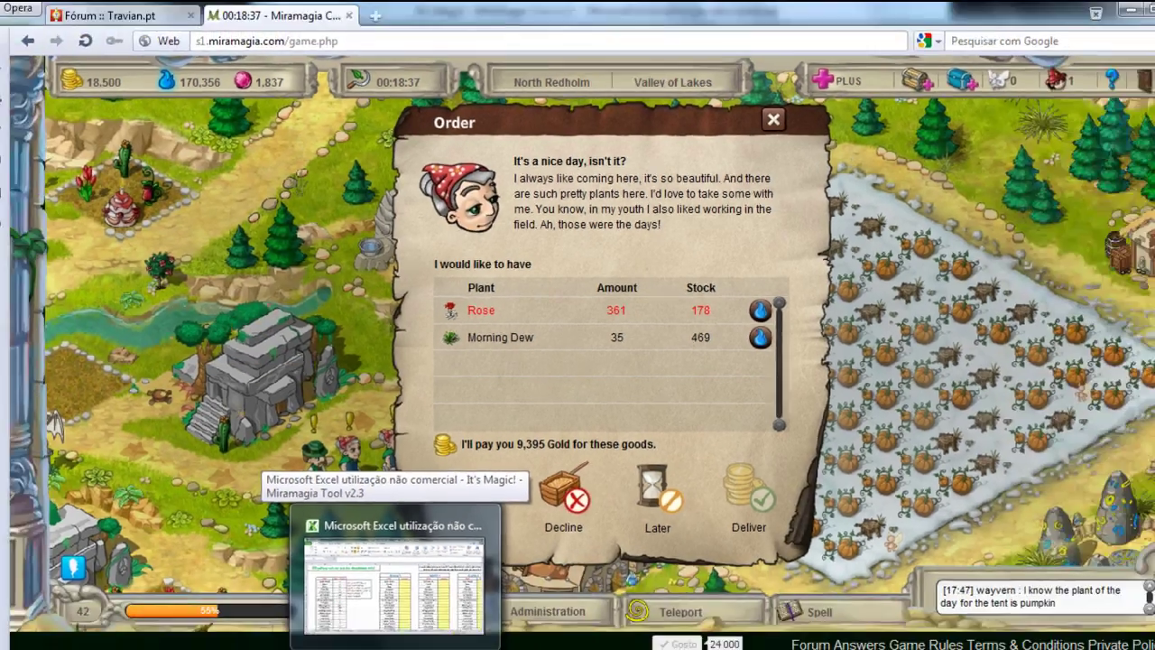
click(393, 582)
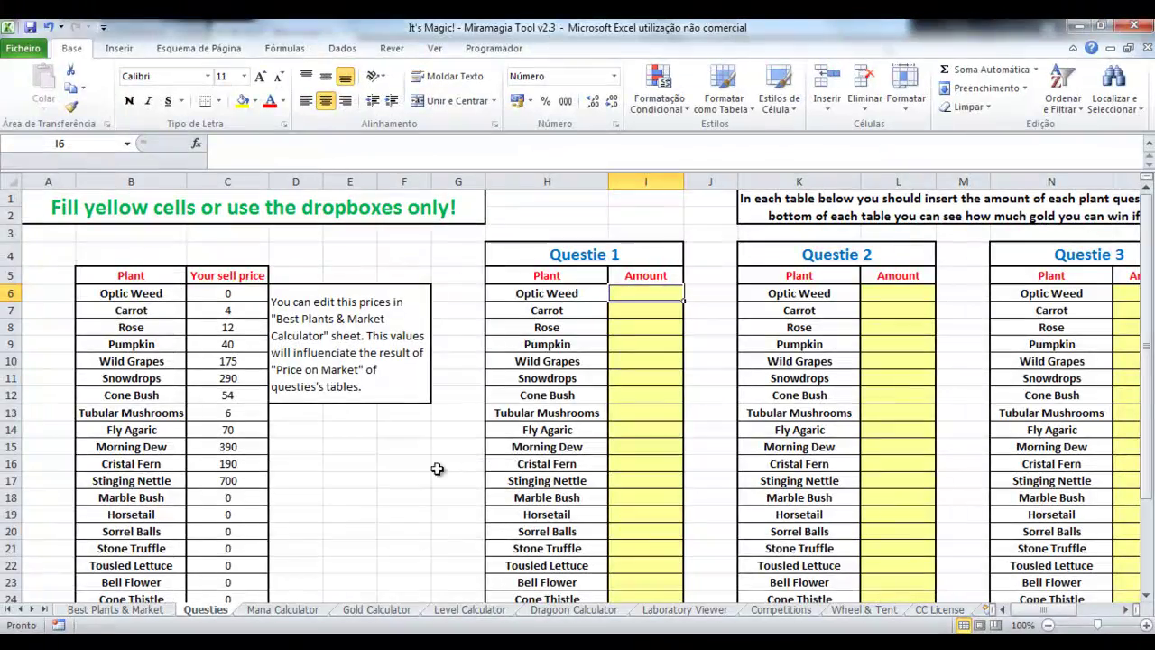
Step: Enter the Questie 1 amounts 361 for Rose and 35 for Morning Dew
click(639, 328)
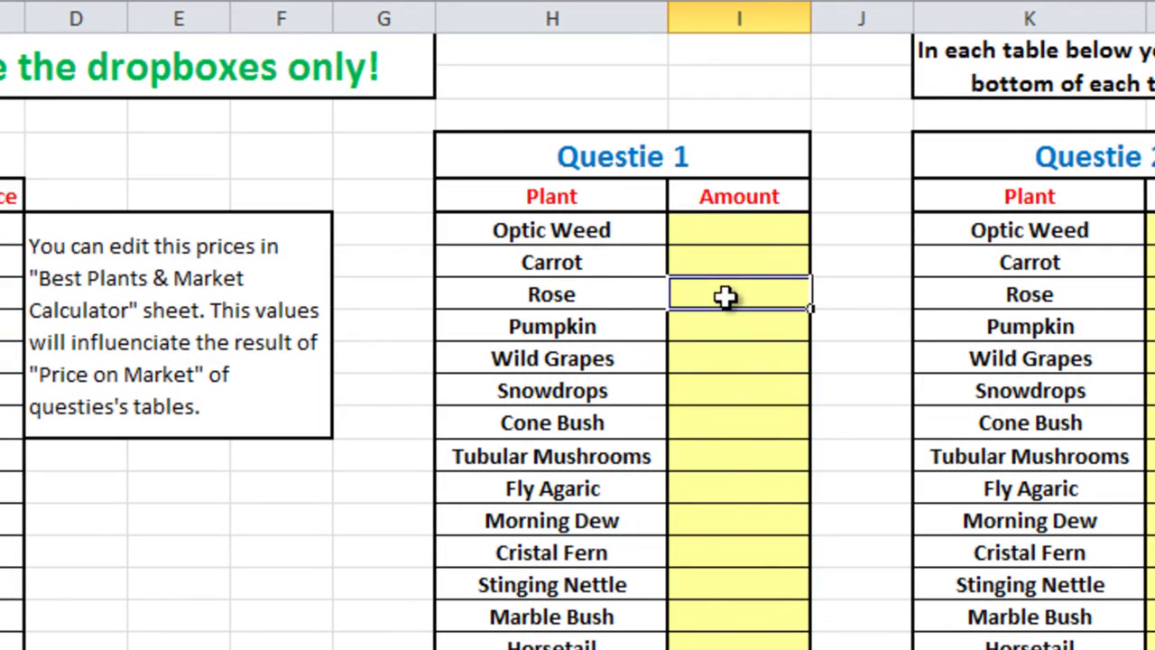
text(361)
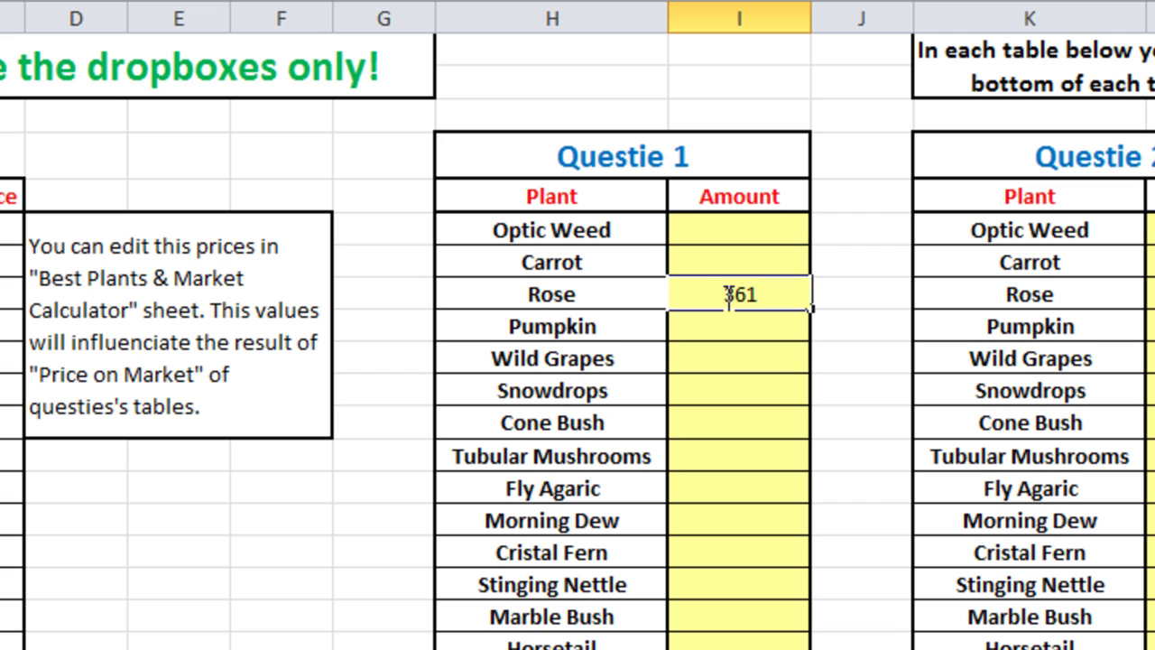
key(Down)
key(Down)
key(Down)
key(Down)
key(Down)
key(Down)
key(Down)
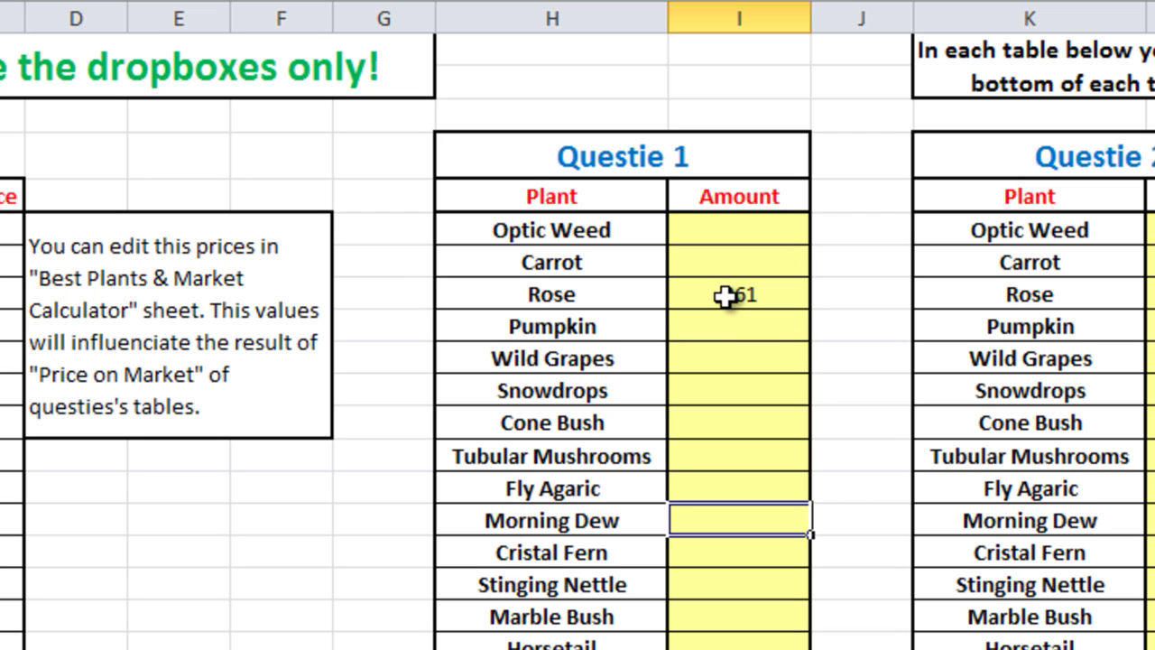
text(35)
key(Down)
Step: Set the gold the questie offers in the Questie 1 table to 9395
scroll(727, 297, down, 4)
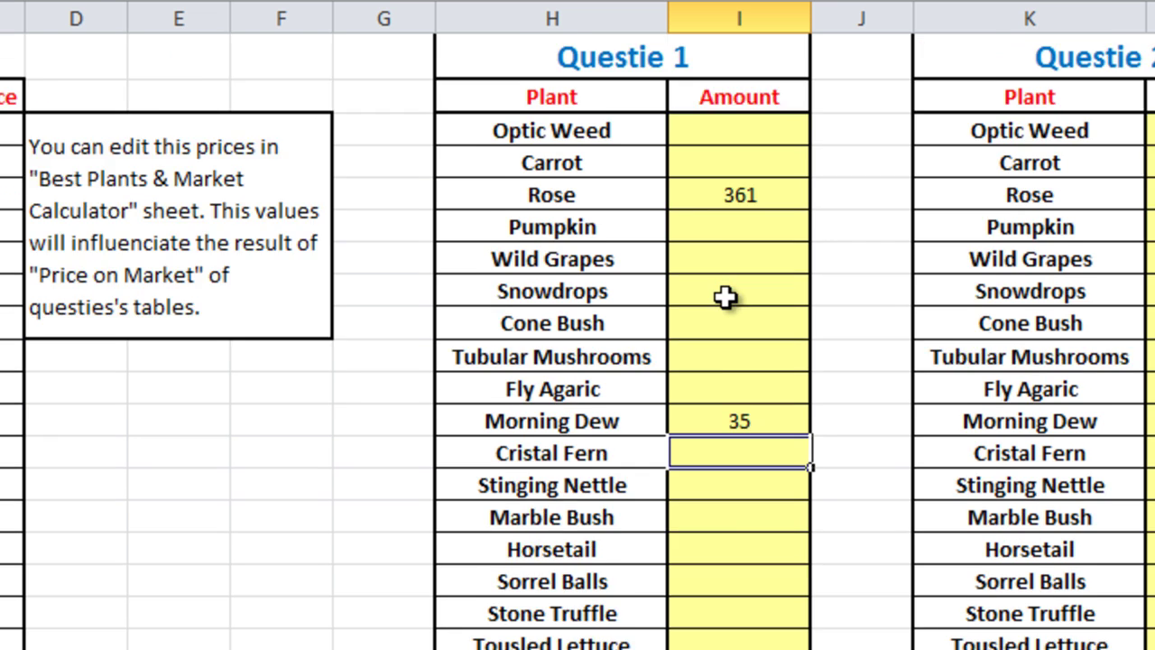
click(727, 535)
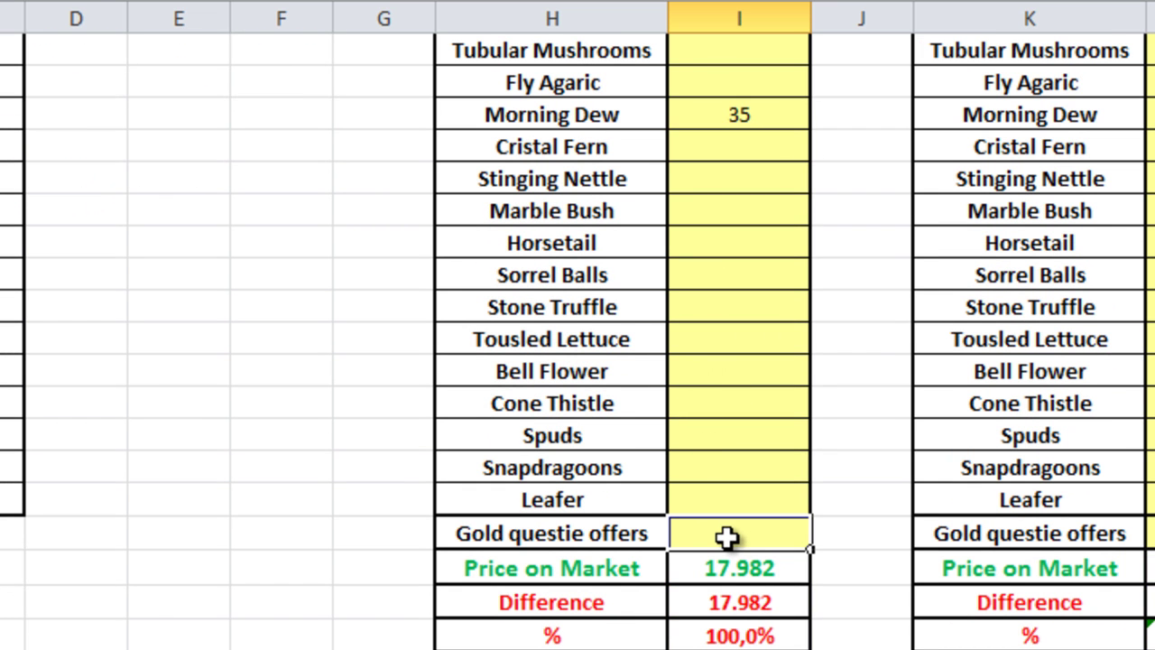
text(79)
text(3)
text(95)
key(Return)
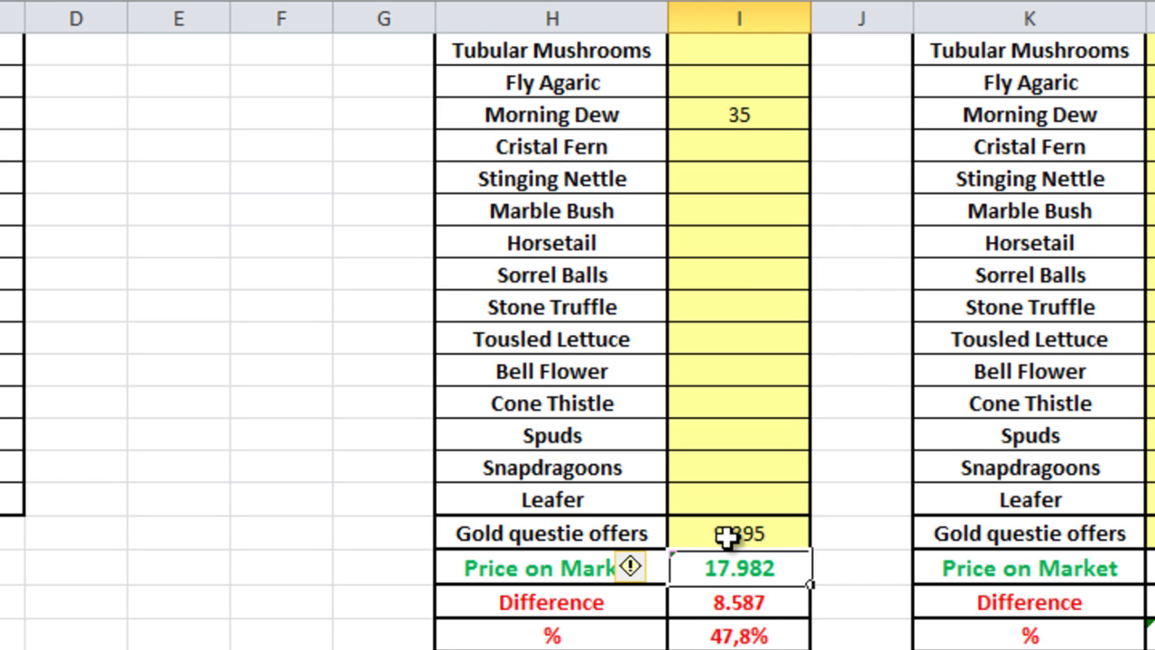
click(767, 525)
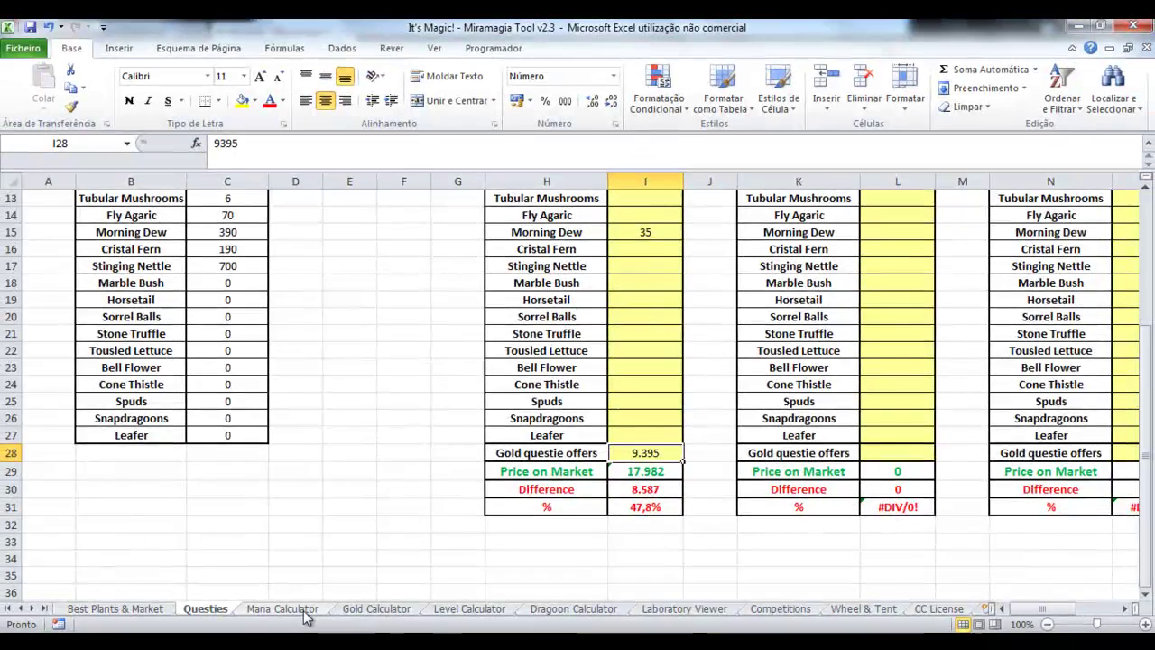
Step: Open the Mana Calculator sheet and examine which Magic Circle, laboratory and tree values it requires
click(273, 624)
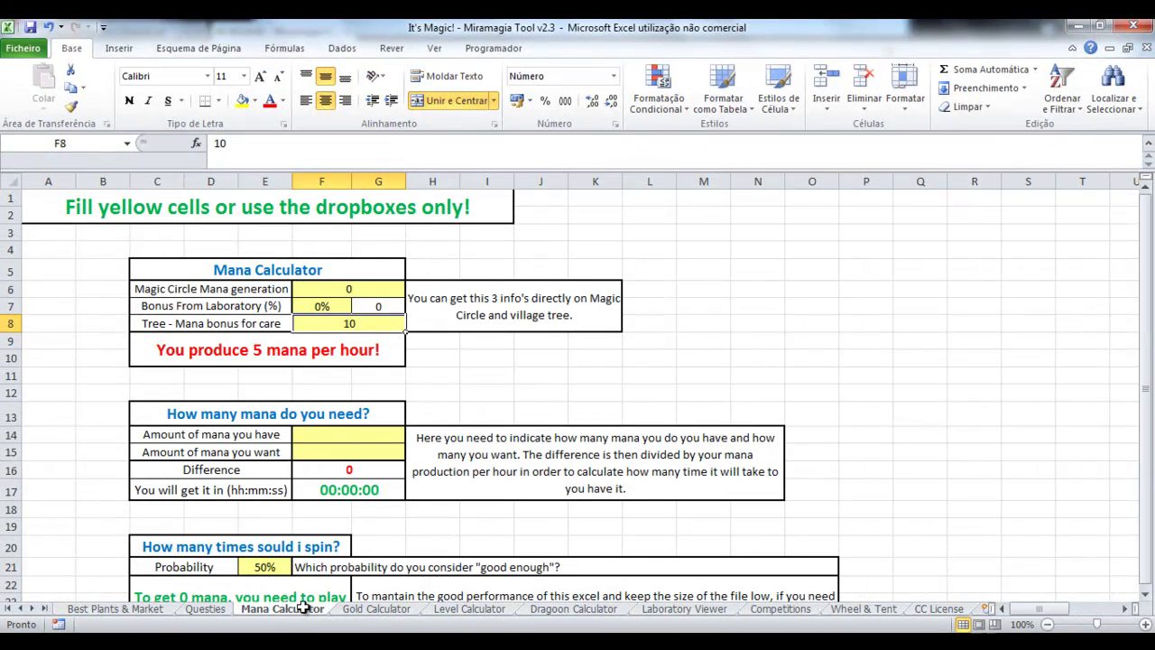
click(274, 207)
click(303, 266)
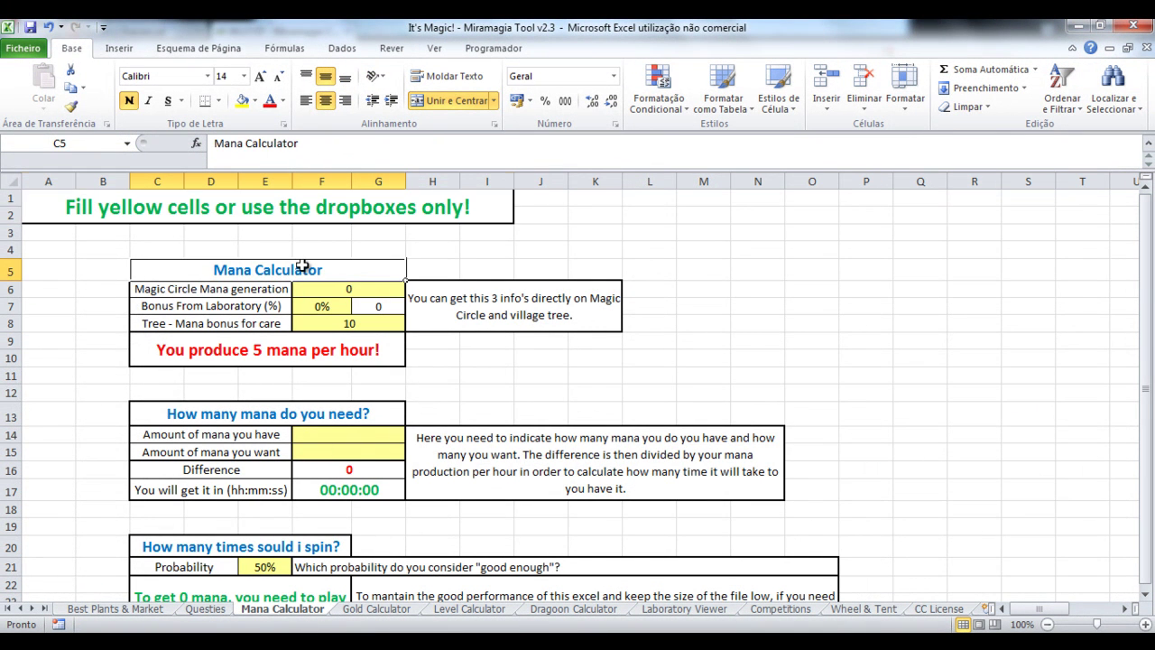
click(219, 288)
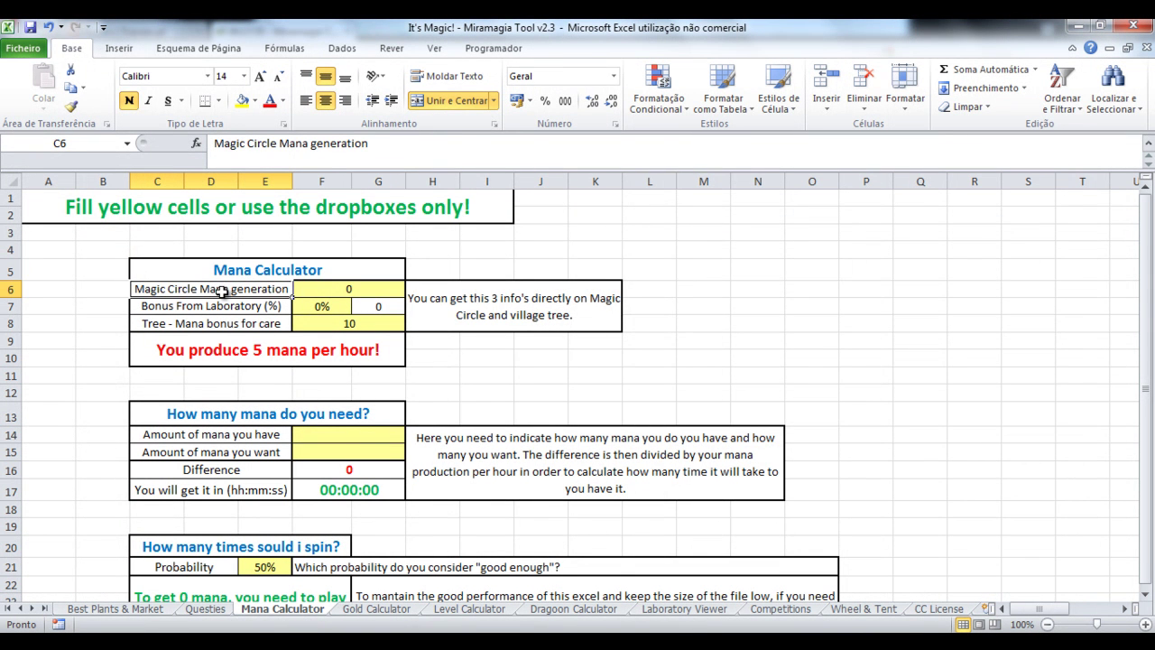
click(489, 304)
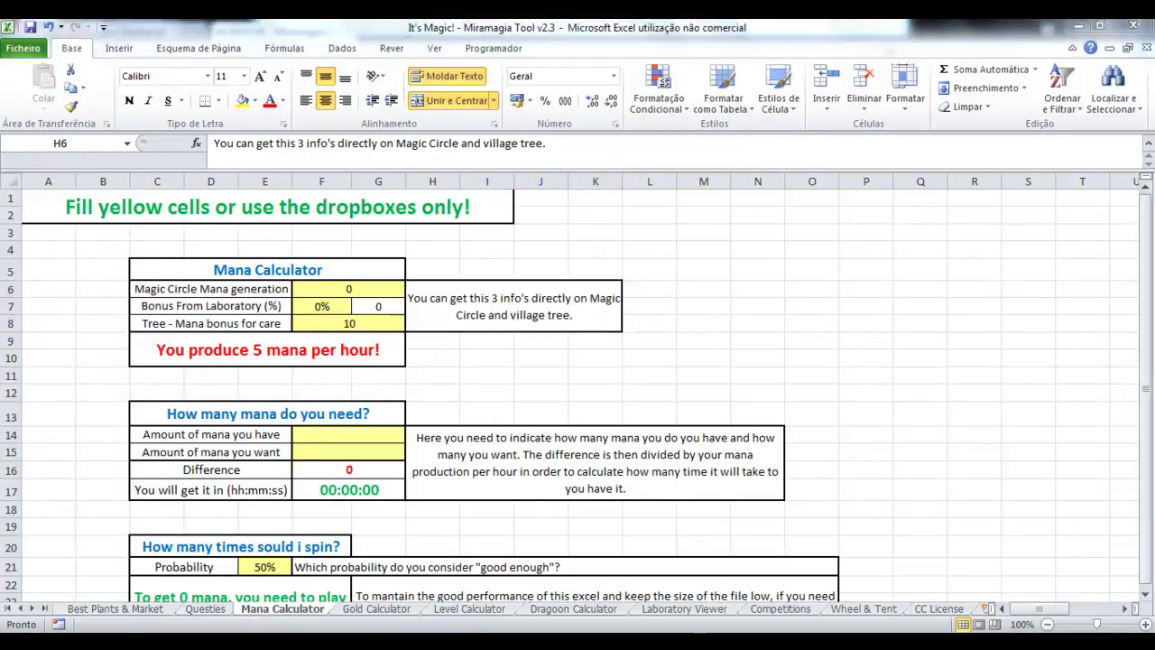
Step: Read the Magic Circle's current mana generation and laboratory bonus in the Miramagia browser game, and return to the Excel workbook
key(alt+Tab)
click(743, 131)
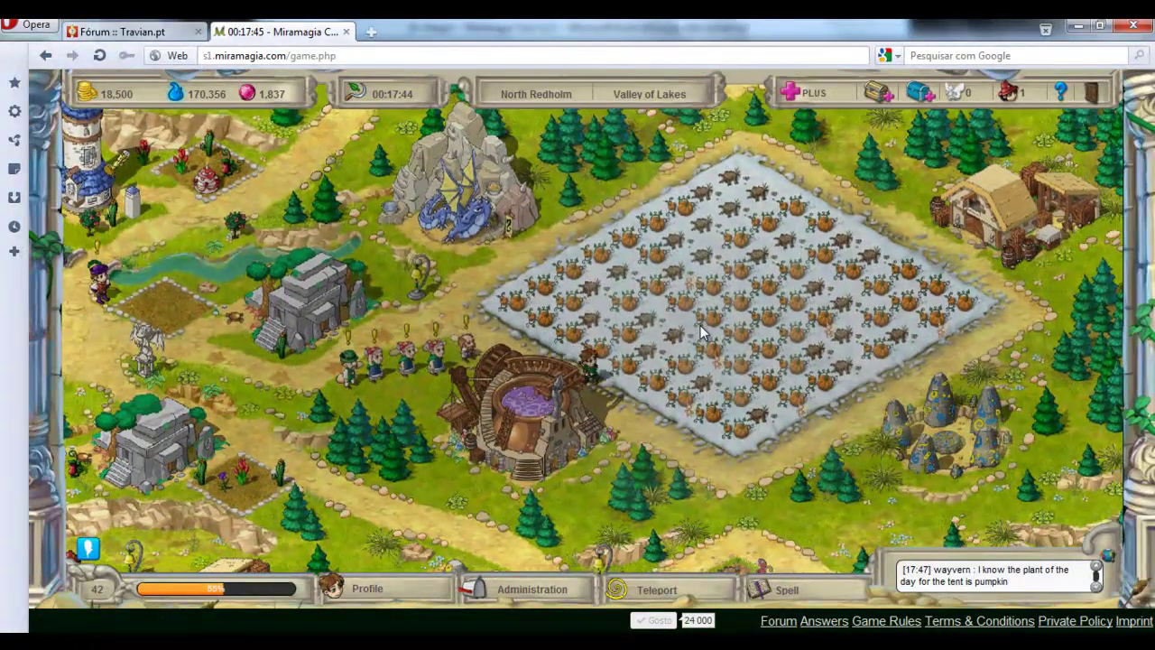
click(528, 411)
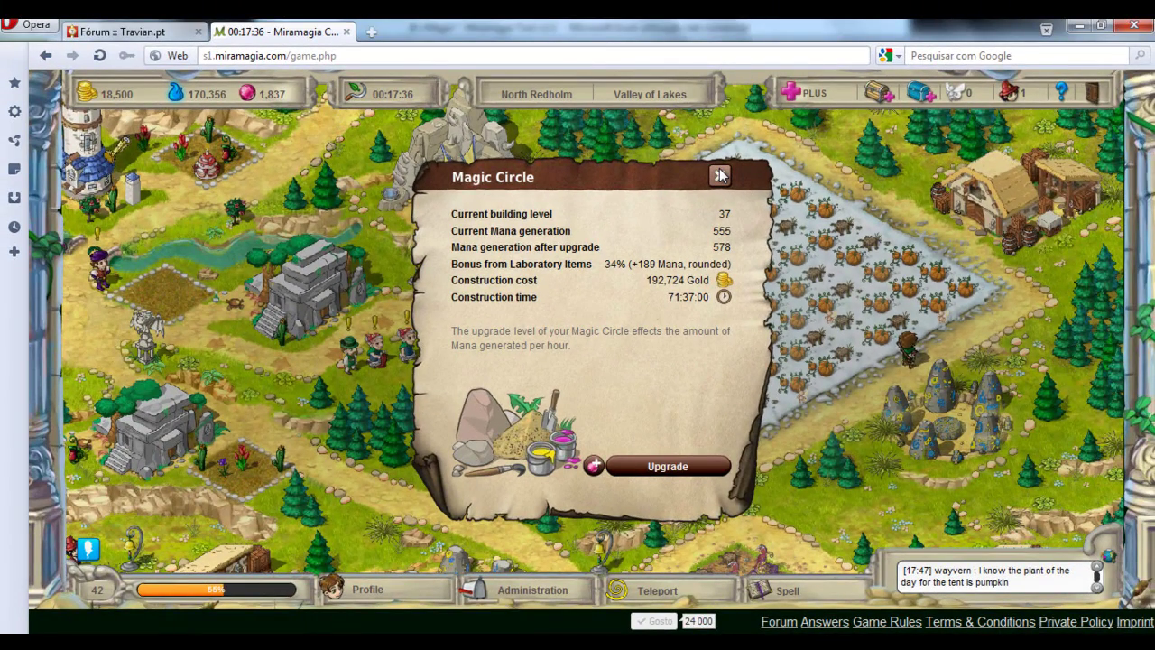
click(720, 176)
key(alt+Tab)
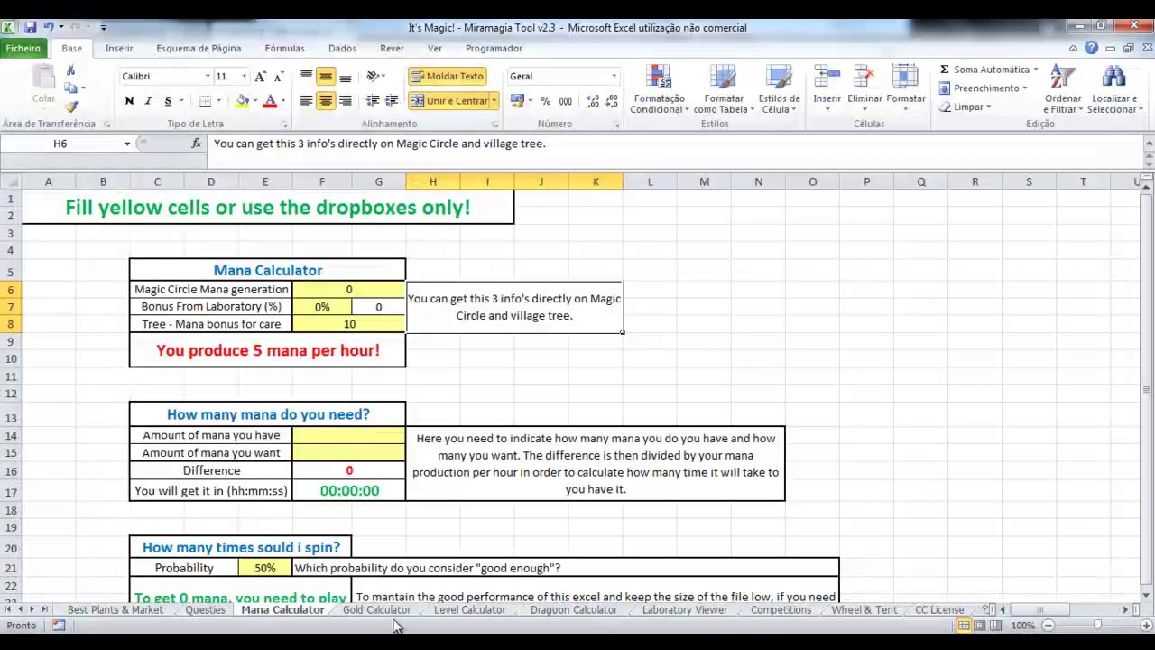
Step: Set the Magic Circle mana generation to 555 and the laboratory bonus to 34% in the Mana Calculator
click(345, 293)
text(555)
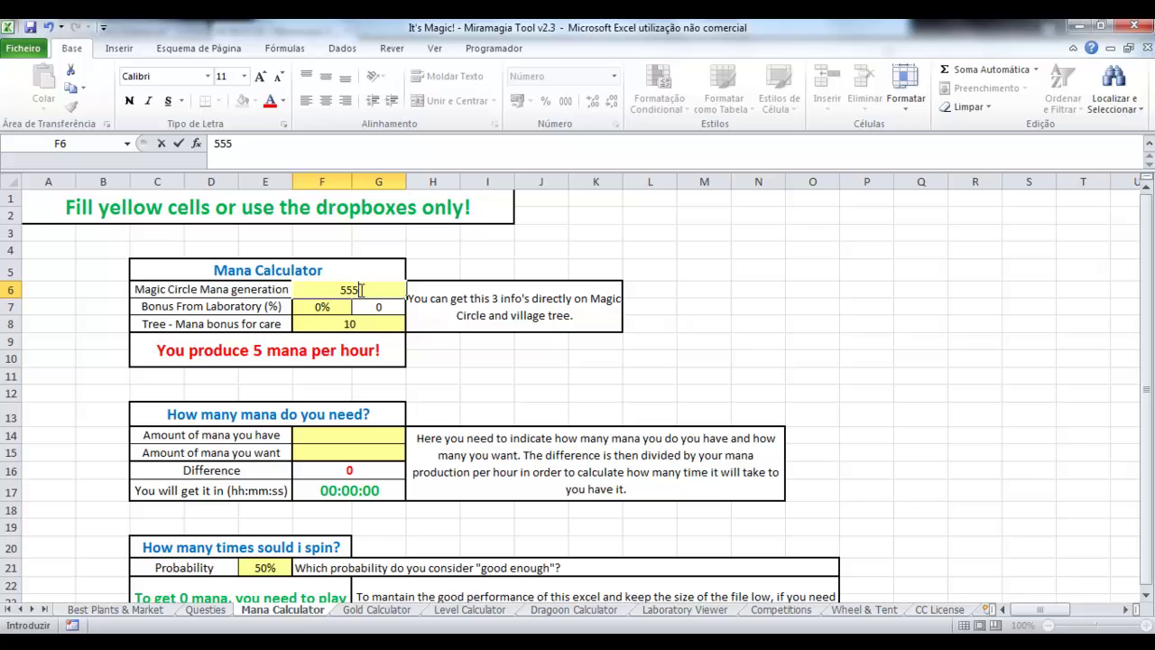
key(Return)
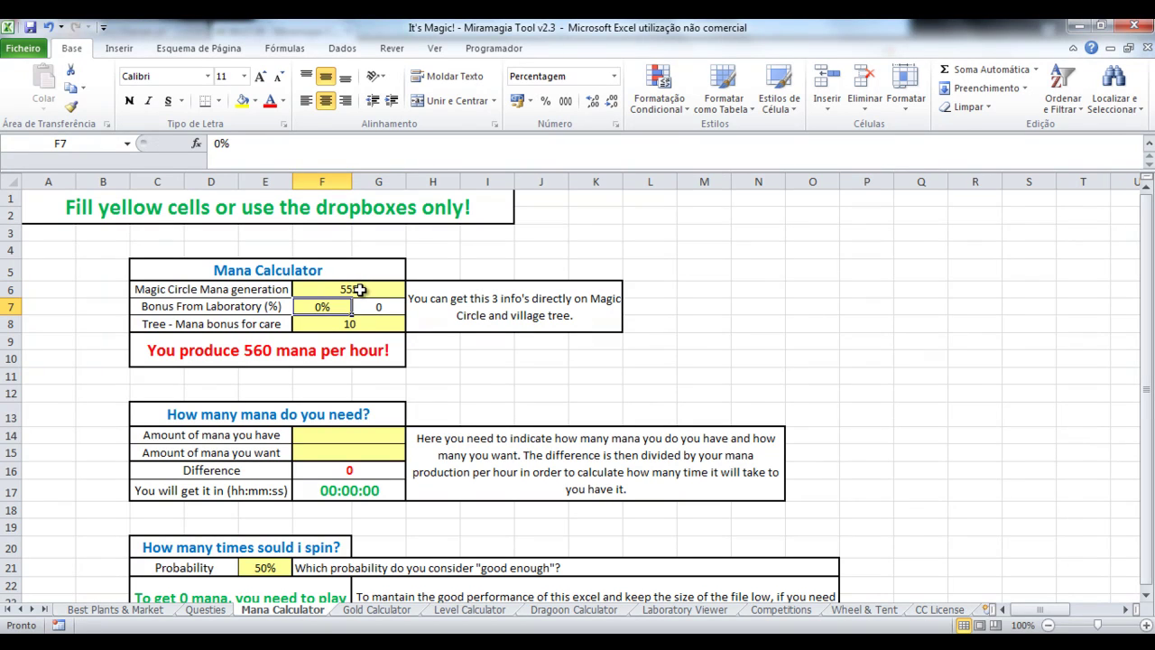
text(34)
key(Return)
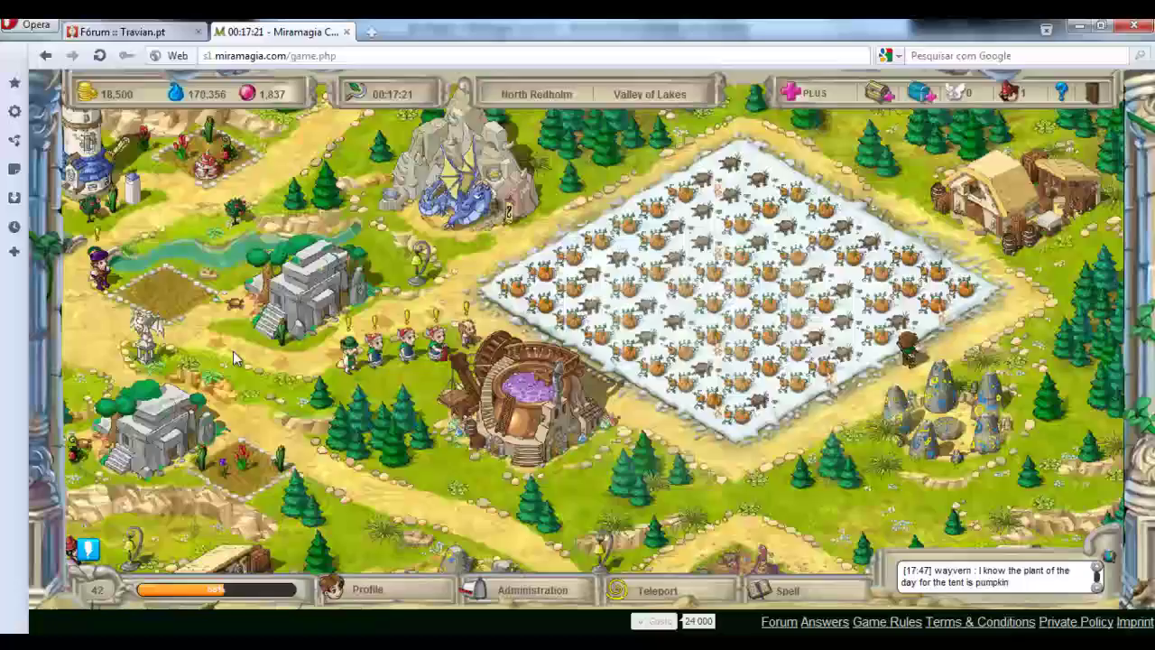
Step: Look up the Village Tree's mana bonus for care in the Miramagia game, and enter 366 as the tree bonus in the Mana Calculator
drag(90, 298, 278, 316)
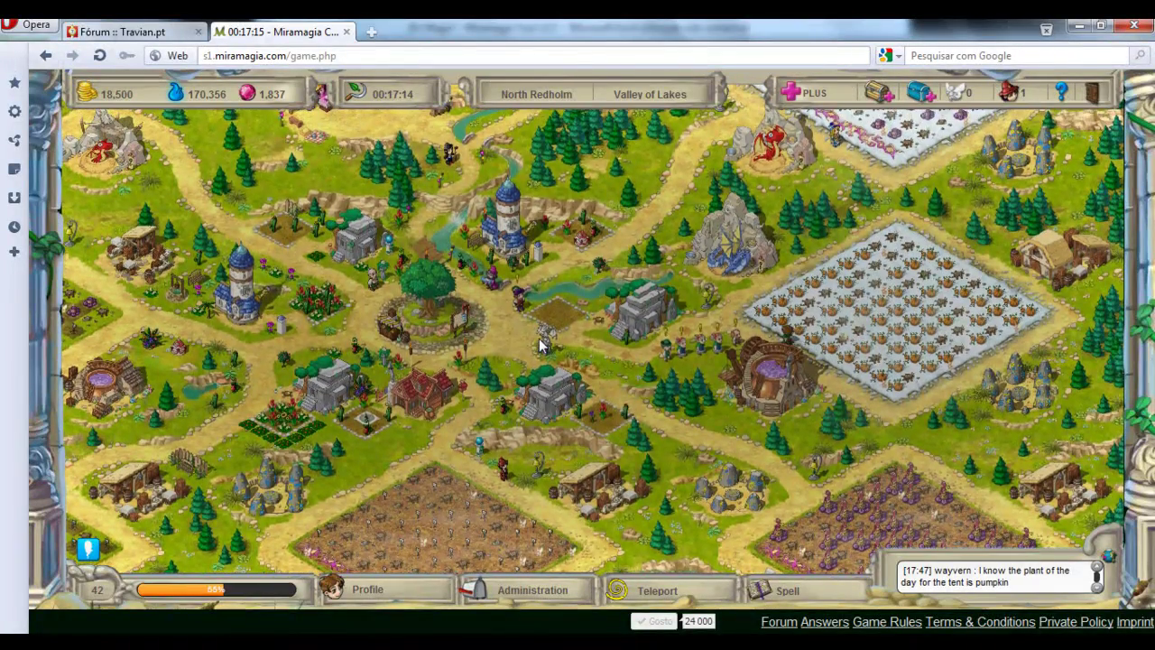
click(539, 344)
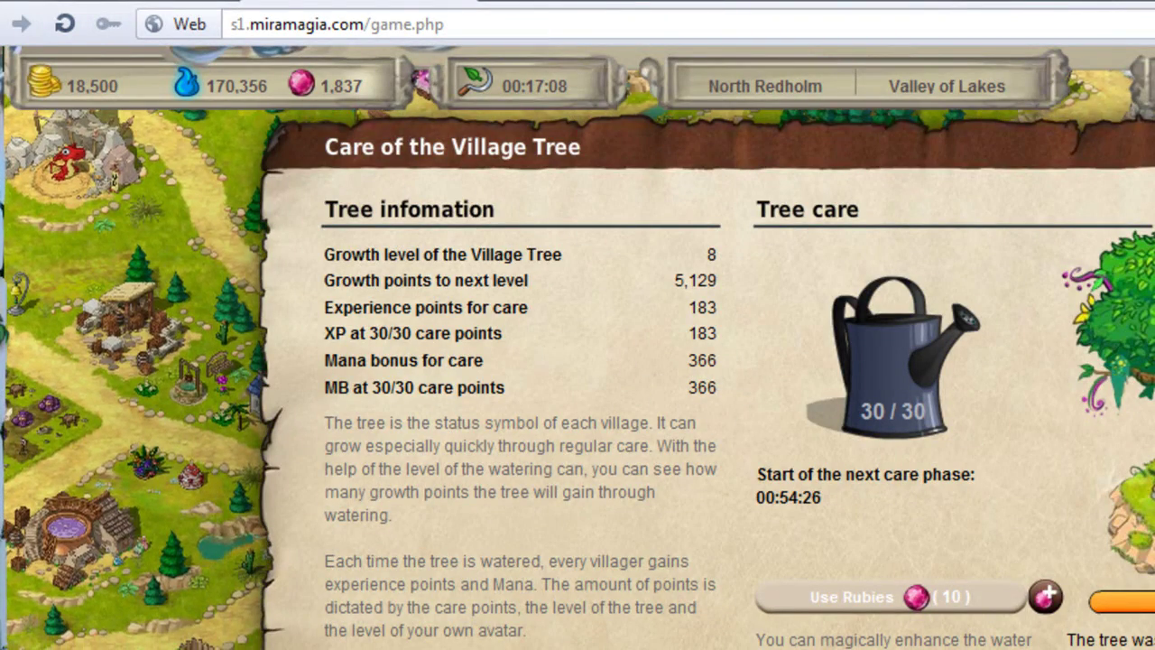
key(Escape)
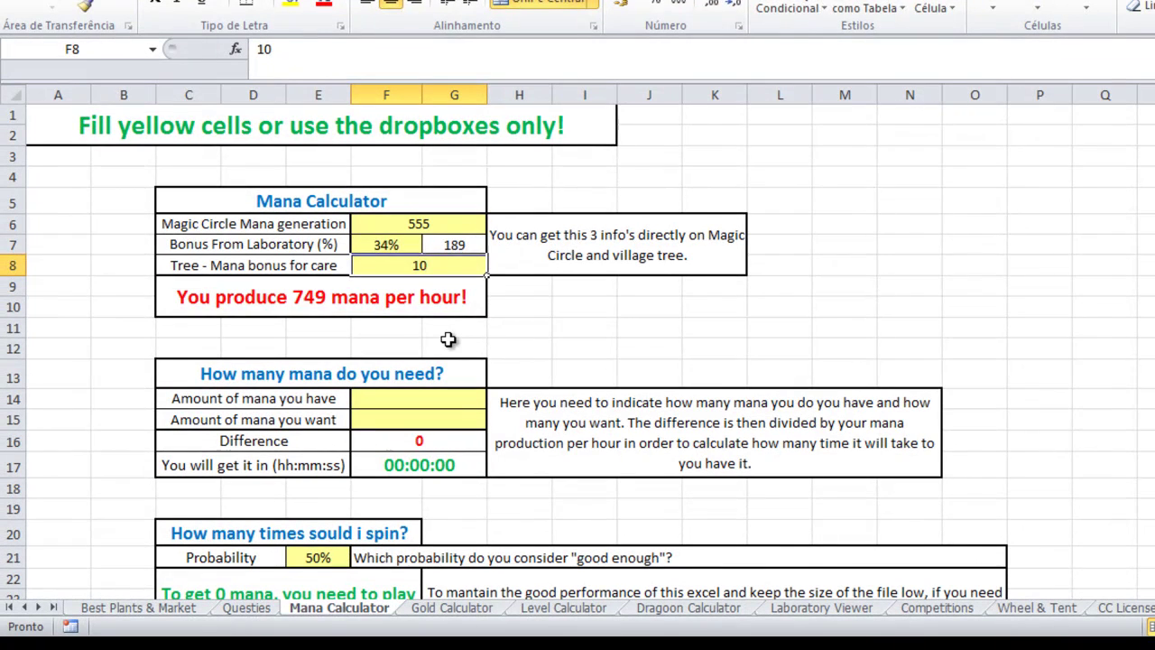
text(366)
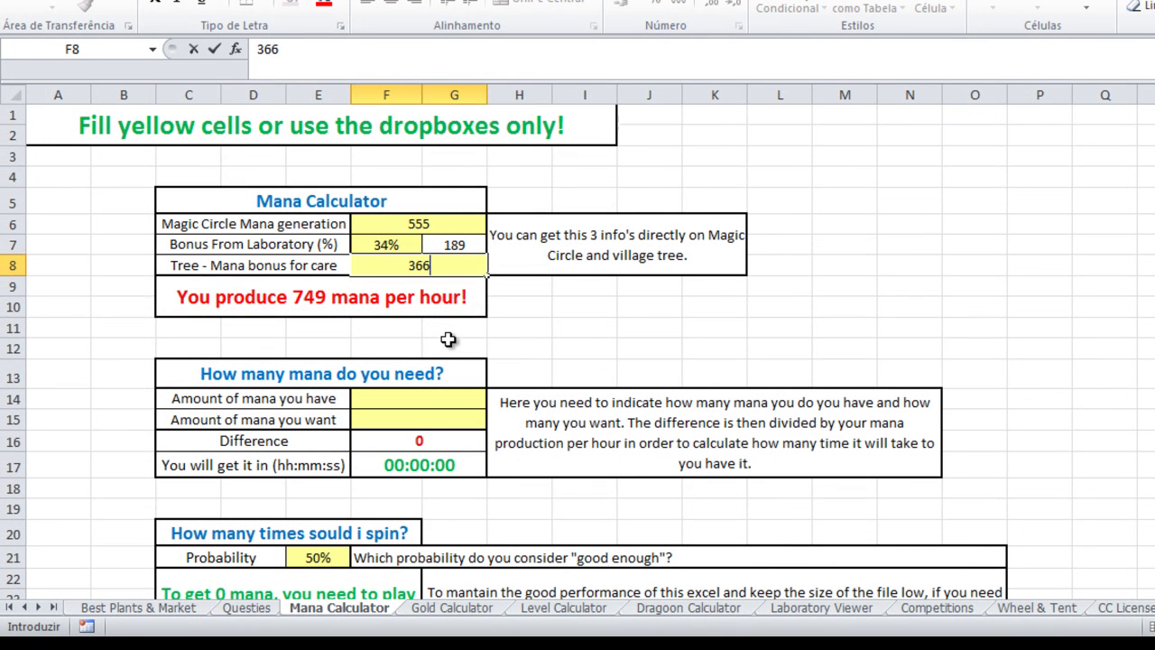
key(Return)
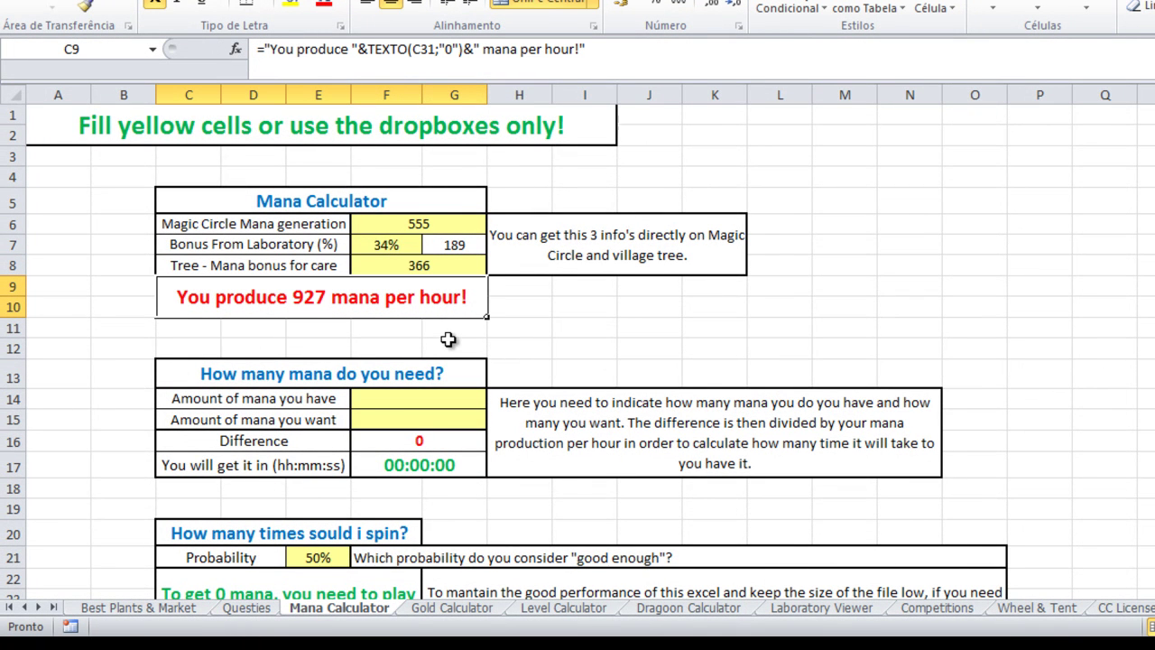
Step: Set the amount of mana you have to 170356 and the amount you want to 200000
click(385, 400)
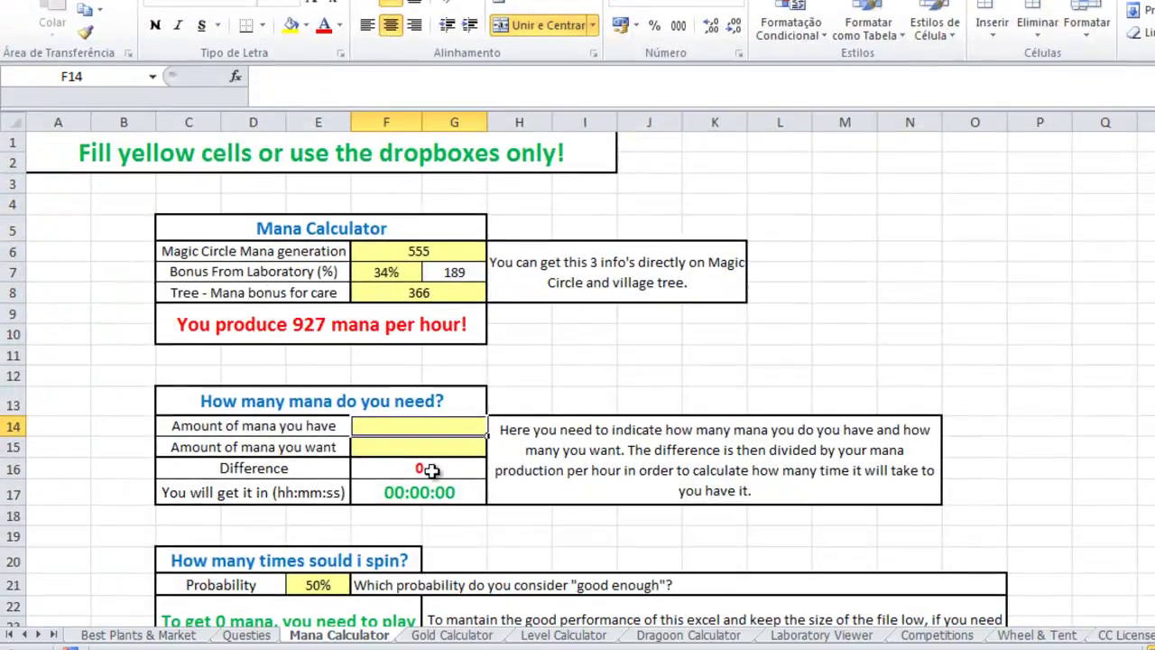
text(17)
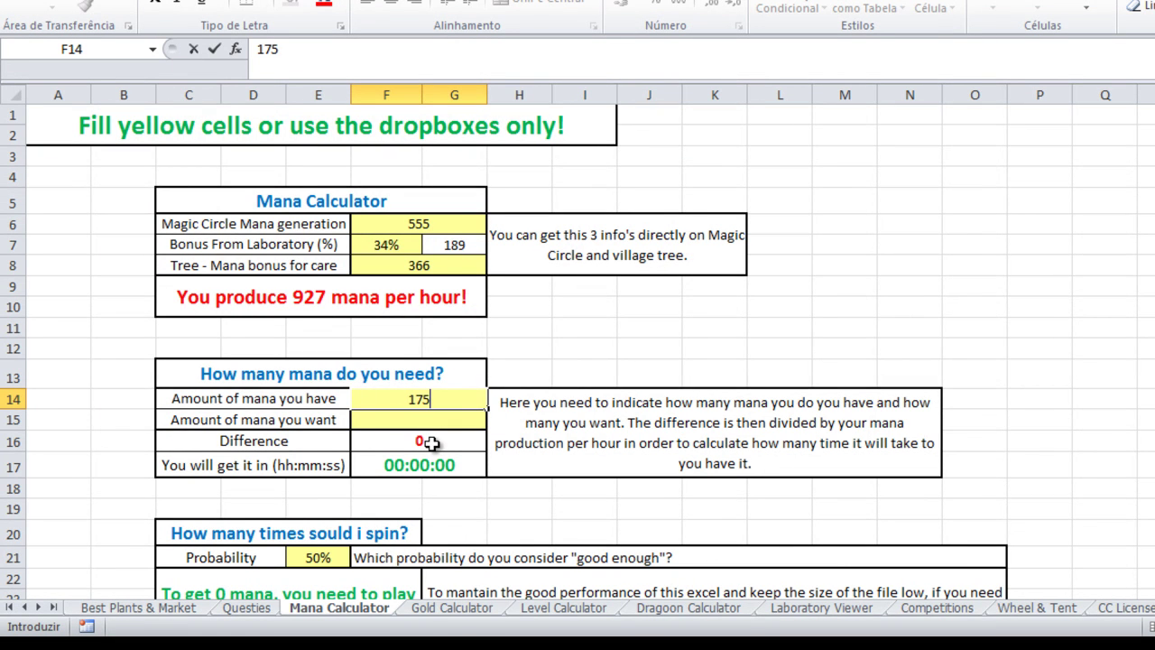
text(0.356)
key(Return)
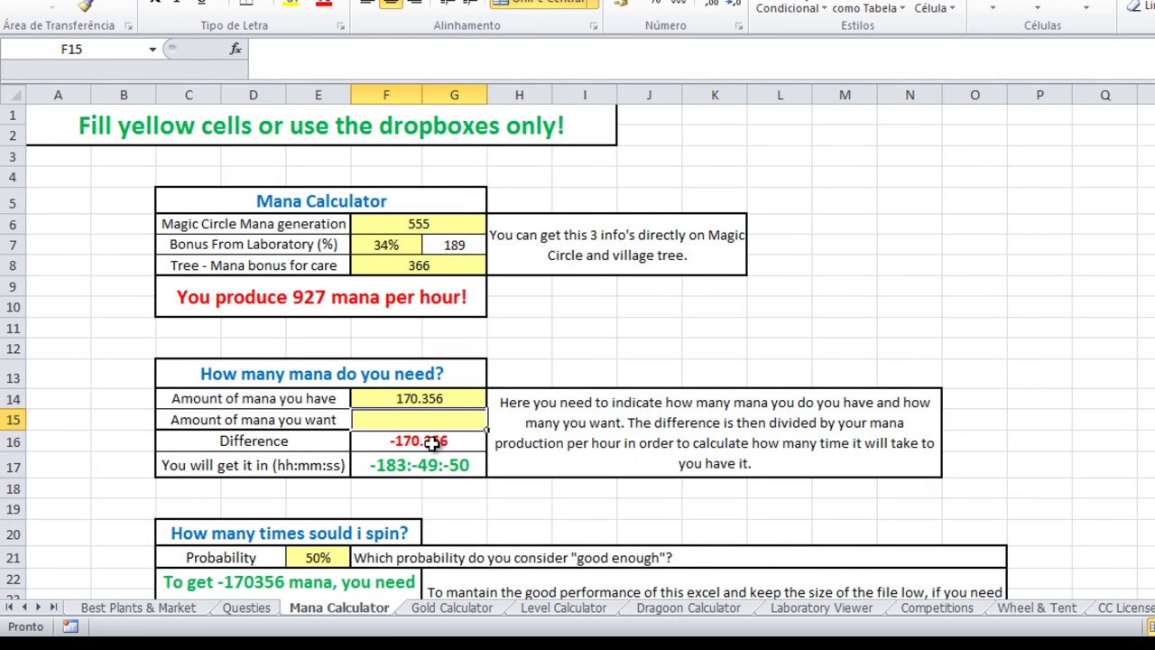
text(20)
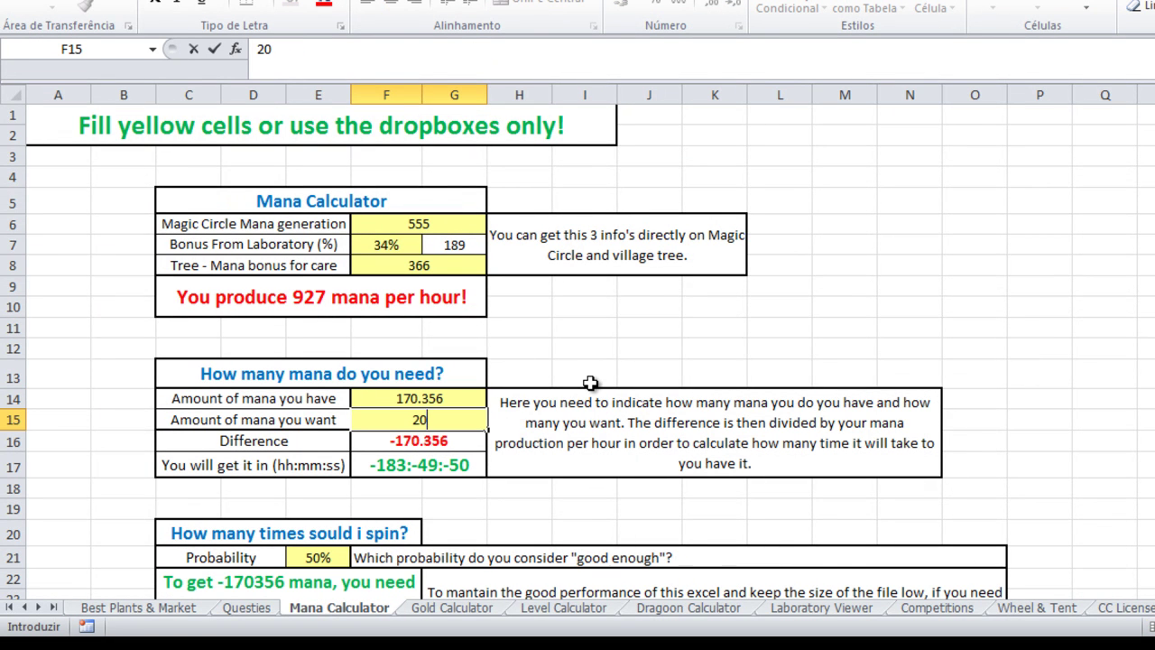
text(0.000)
key(Return)
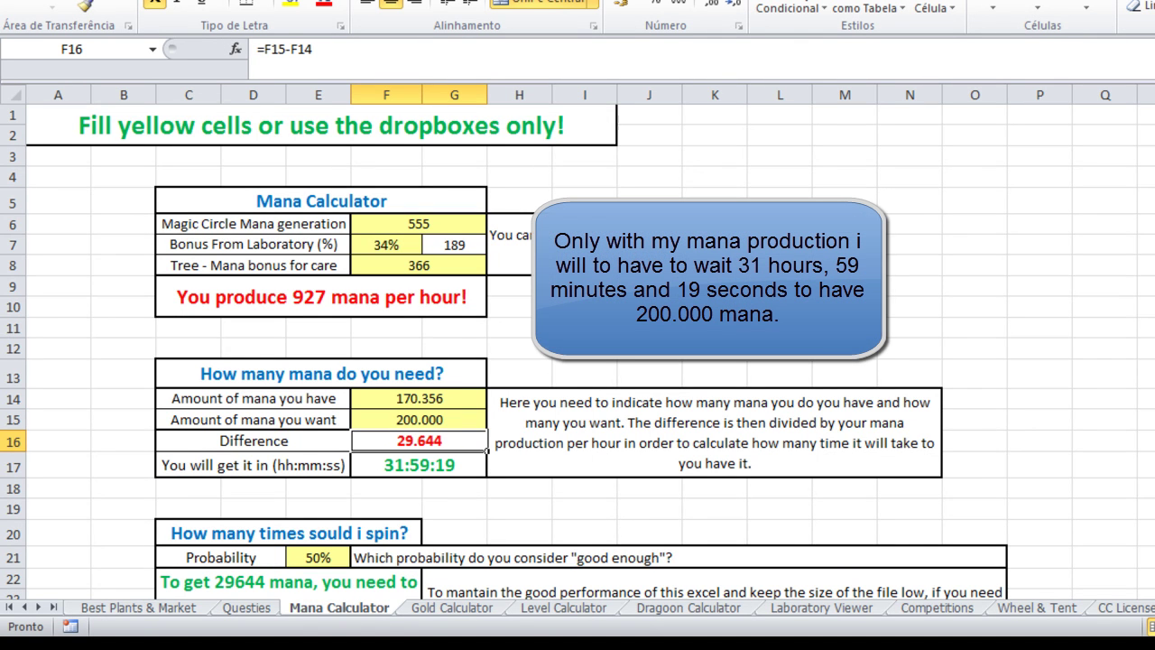
Step: Reset the amount of mana you have to 0 and set the amount you want to 100
scroll(502, 282, down, 2)
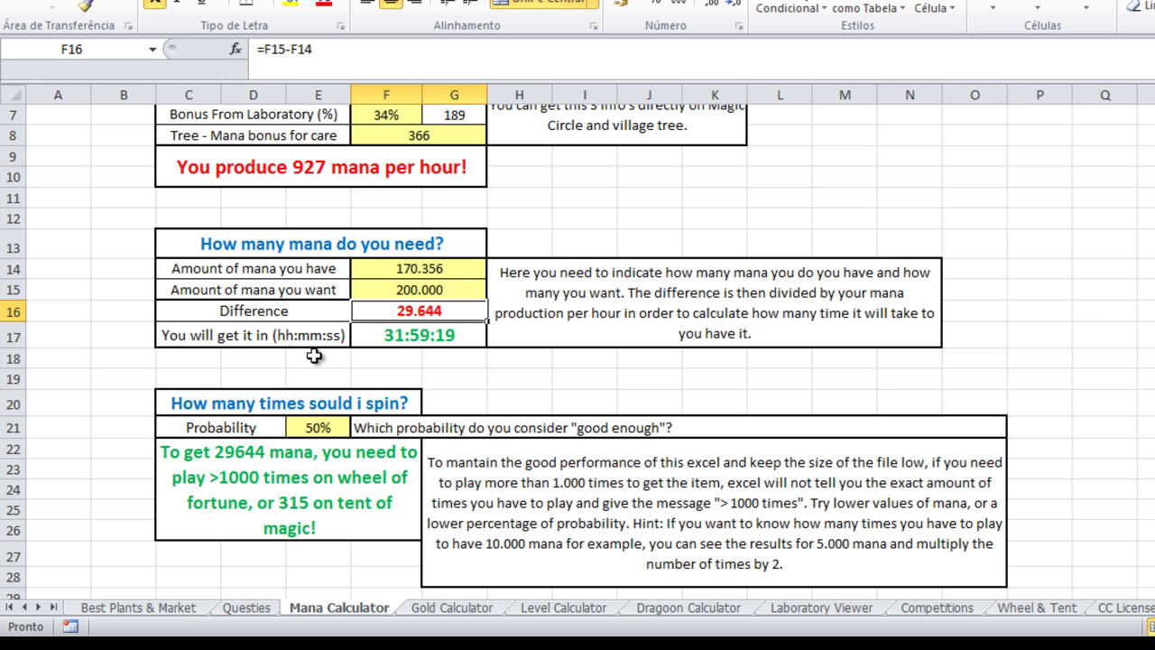
scroll(315, 356, down, 1)
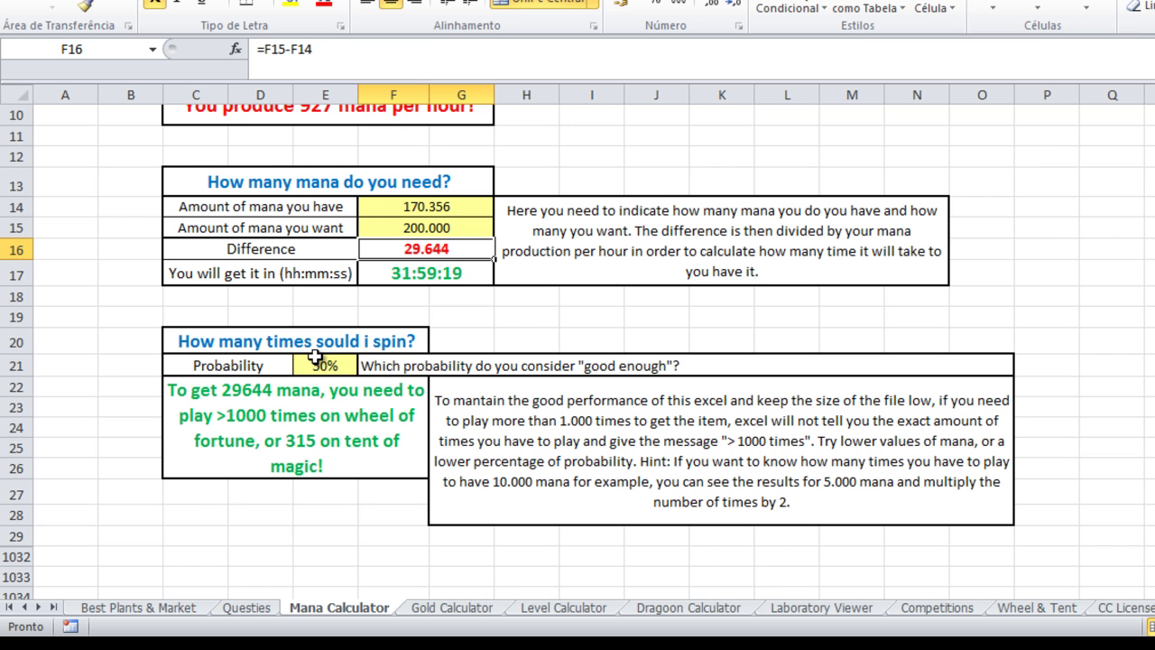
click(426, 206)
key(BackSpace)
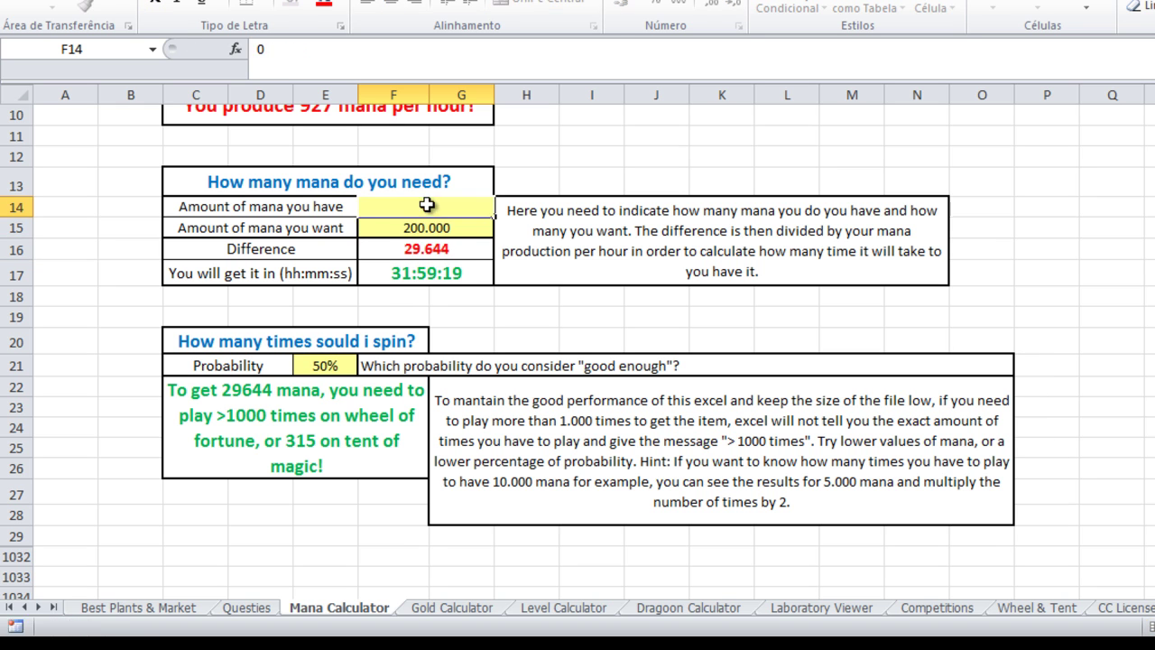
key(Return)
text(1)
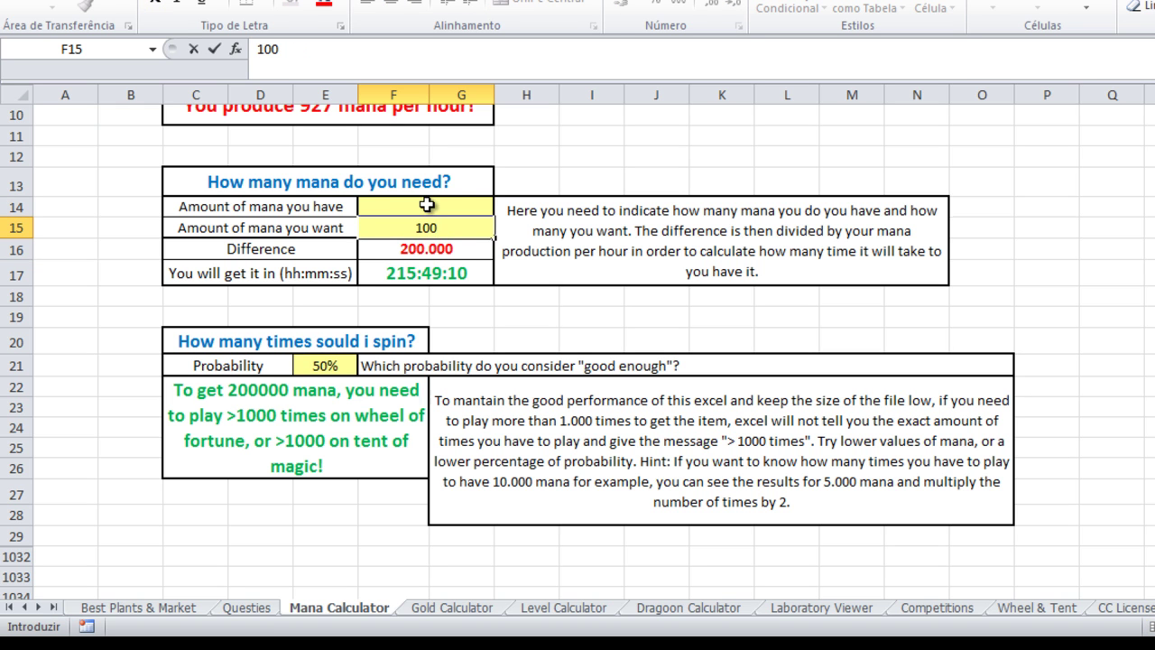
key(Return)
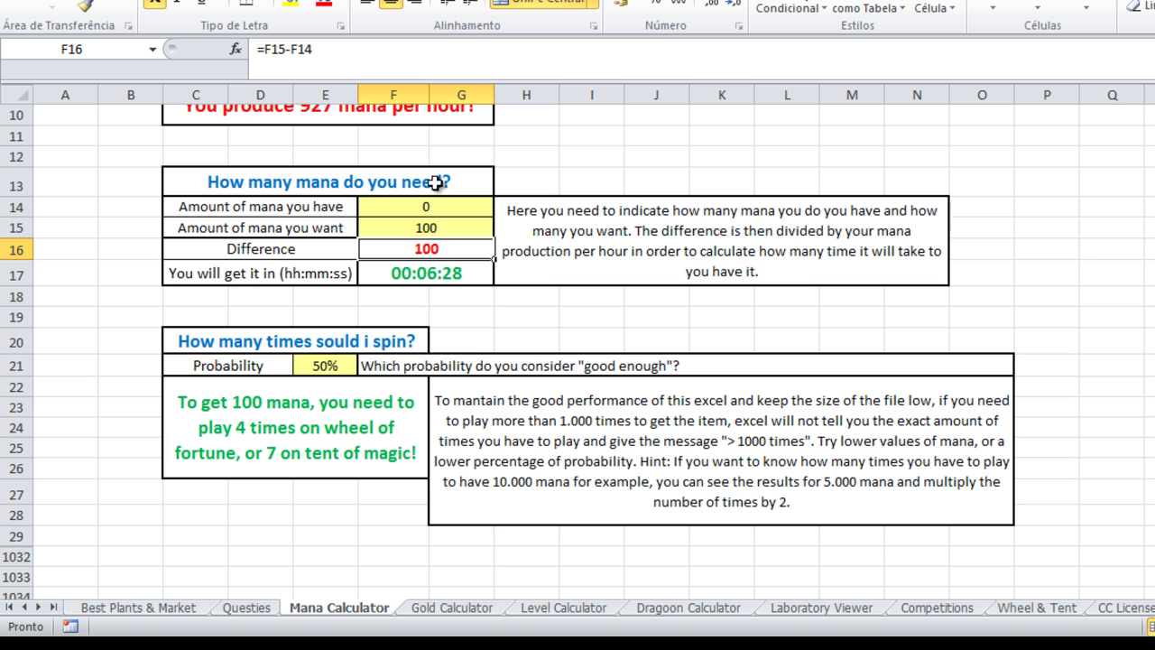
Step: Set the amount of mana you want to 2500
click(439, 229)
text(25)
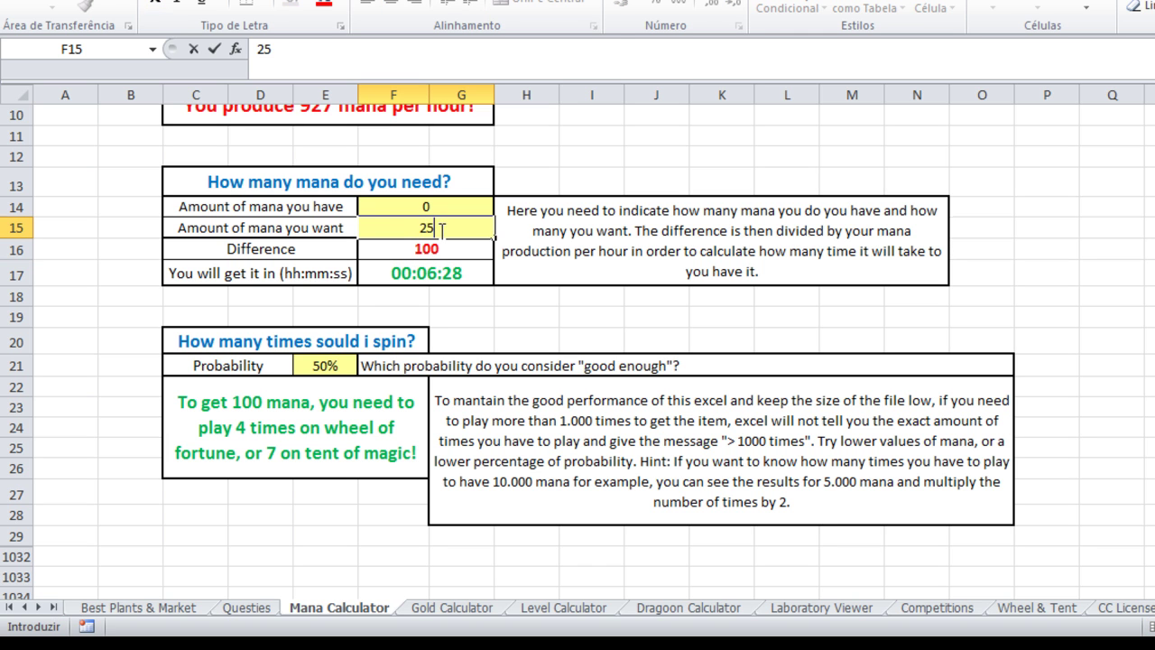
text(000)
key(BackSpace)
key(Return)
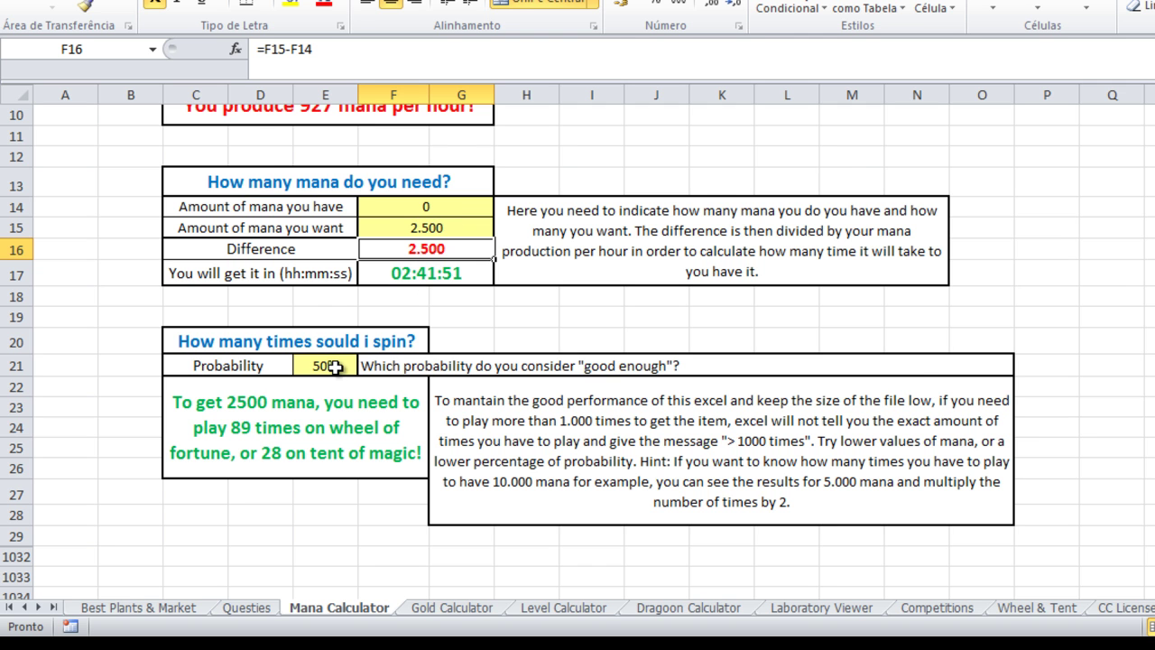
Step: Set the probability in the mana spin table to 60%
scroll(335, 367, down, 1)
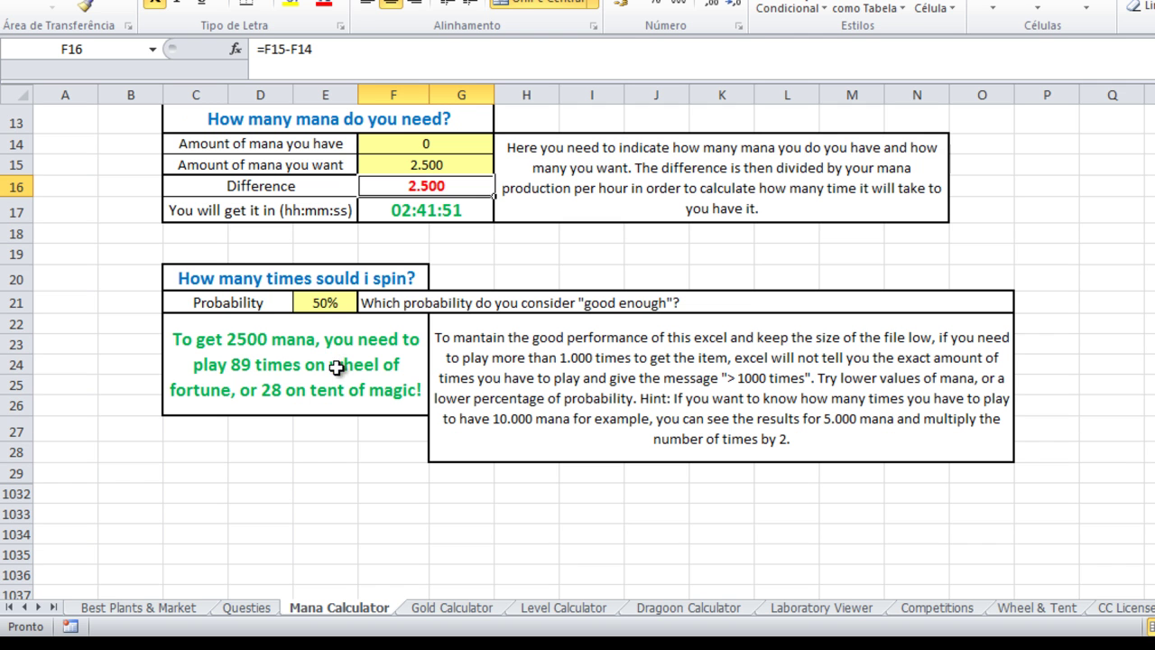
click(227, 344)
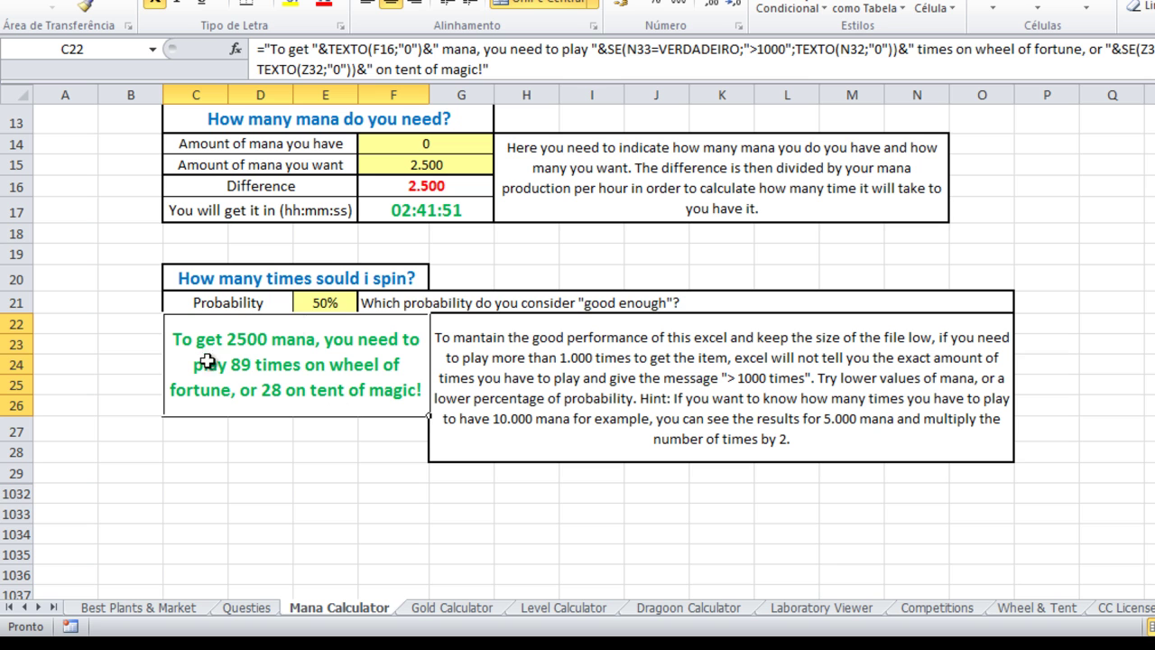
click(326, 298)
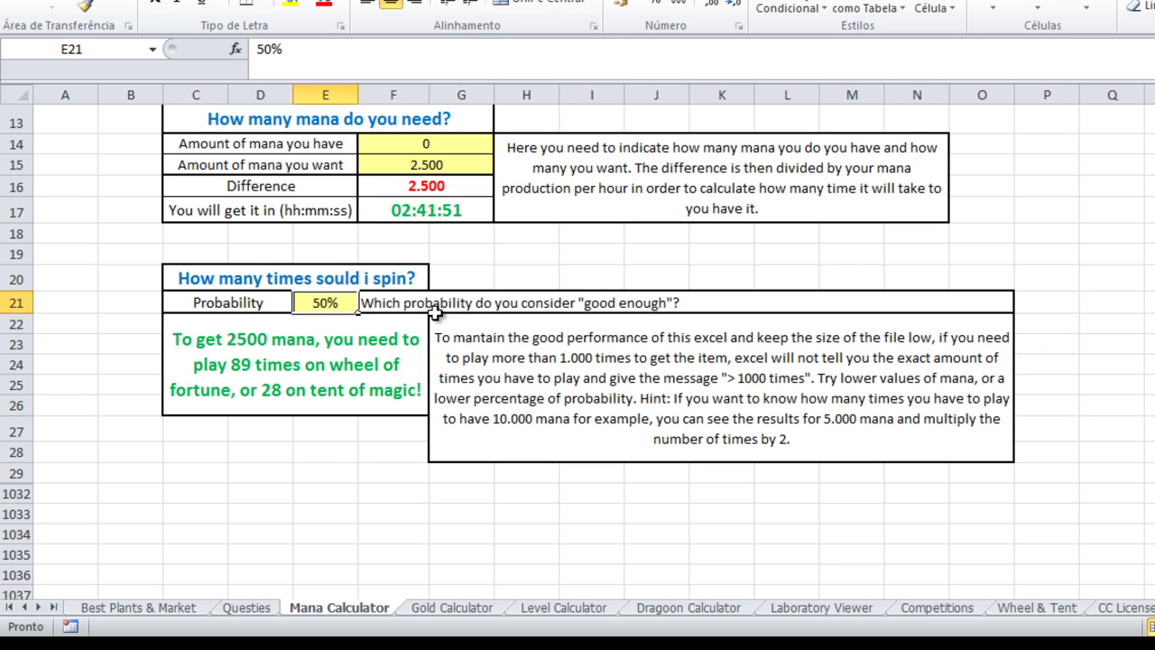
text(60)
key(Return)
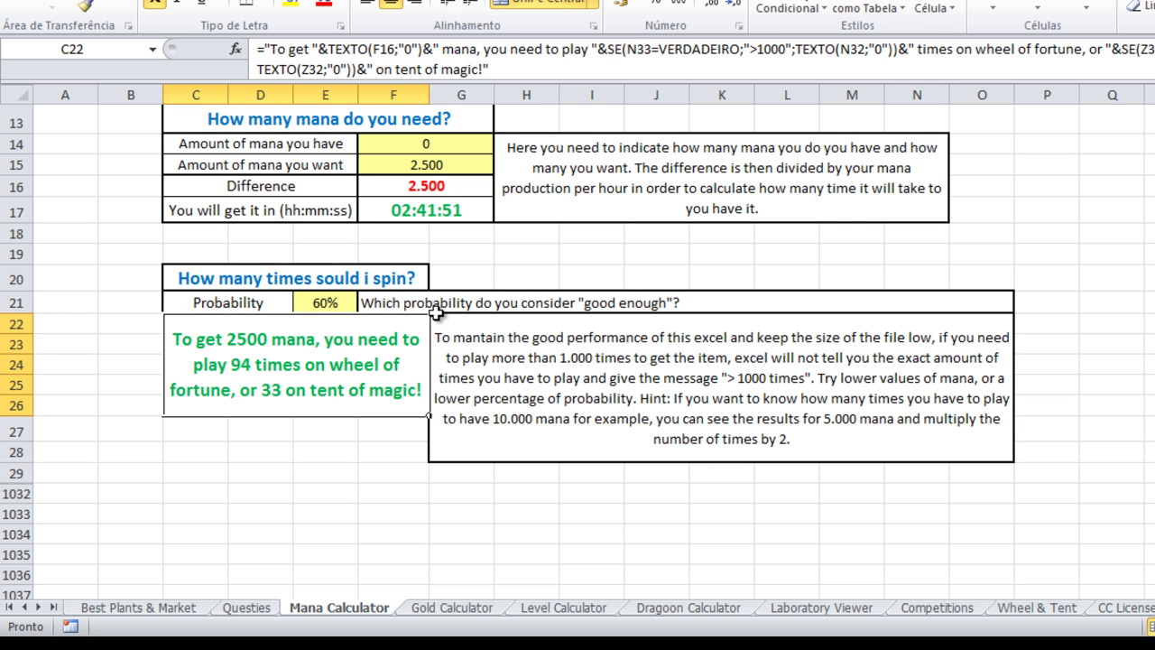
Step: Set the probability in the mana spin table to 70%
click(332, 302)
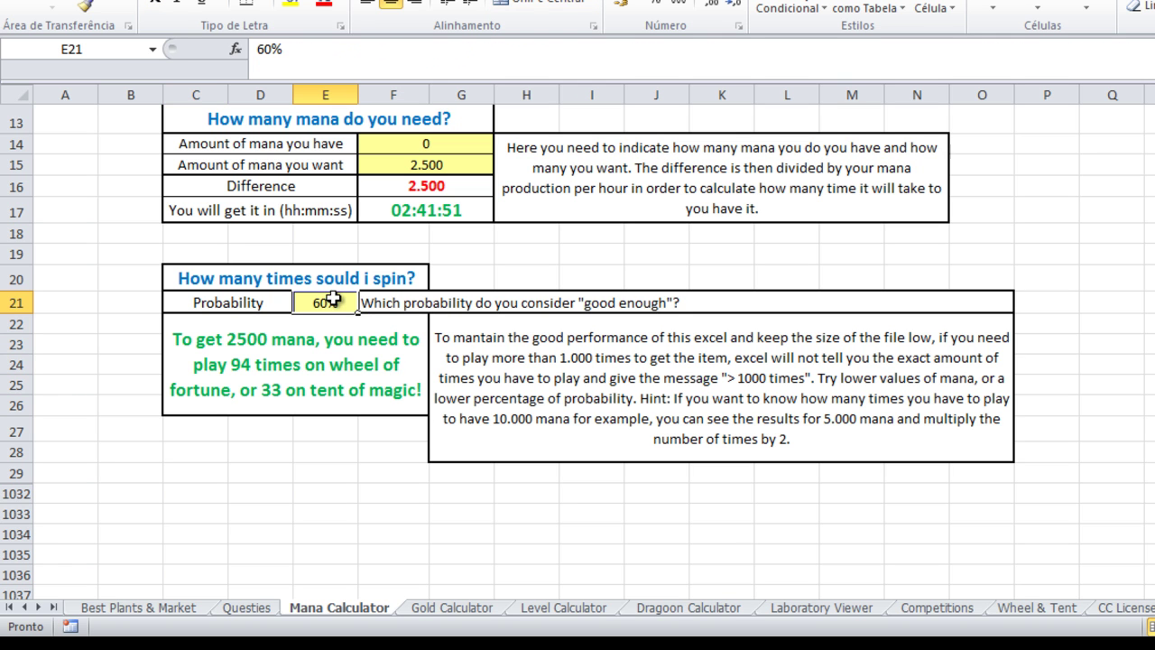
text(70)
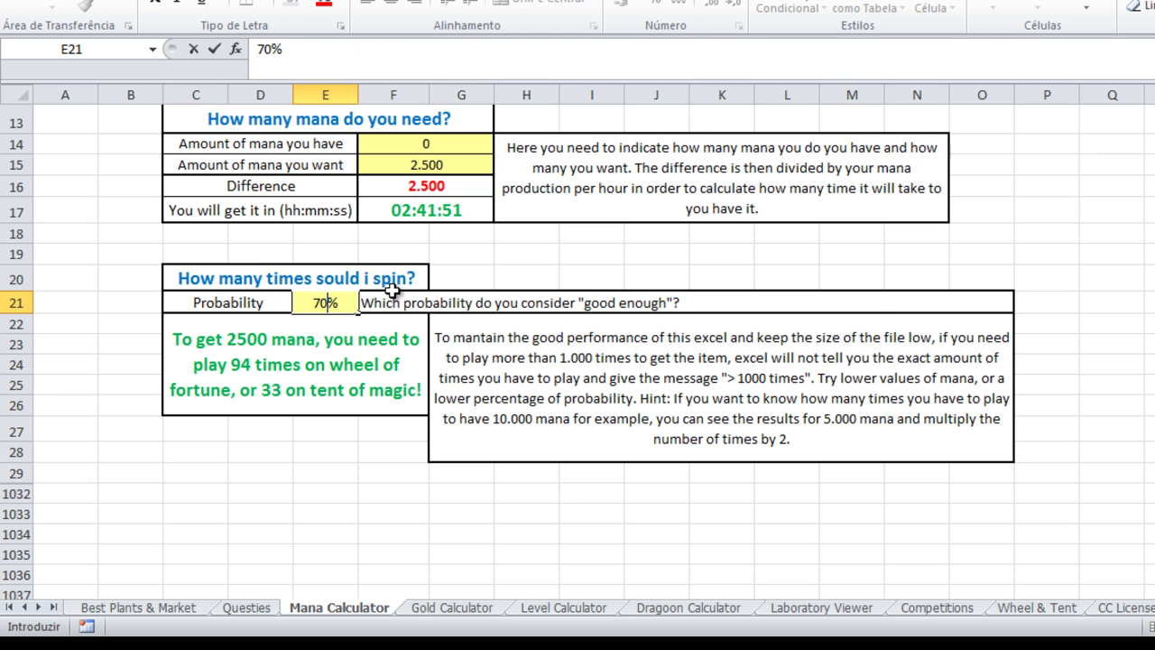
key(Return)
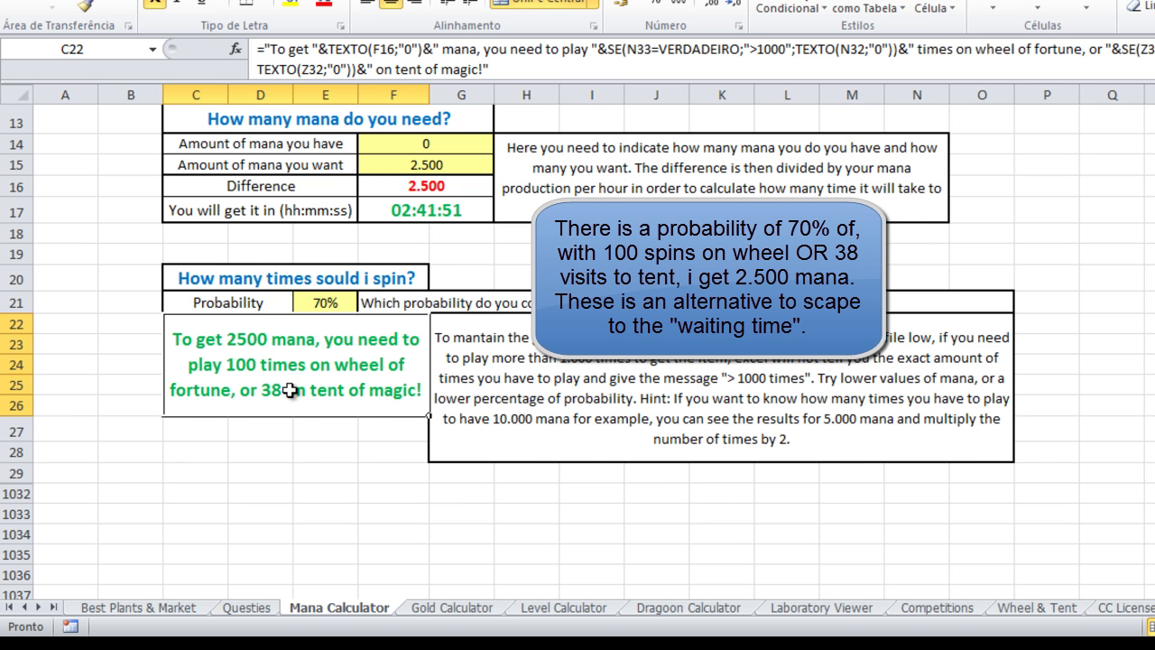
Step: Open the Gold Calculator sheet and set the amount of gold you want to 30000
scroll(288, 390, up, 1)
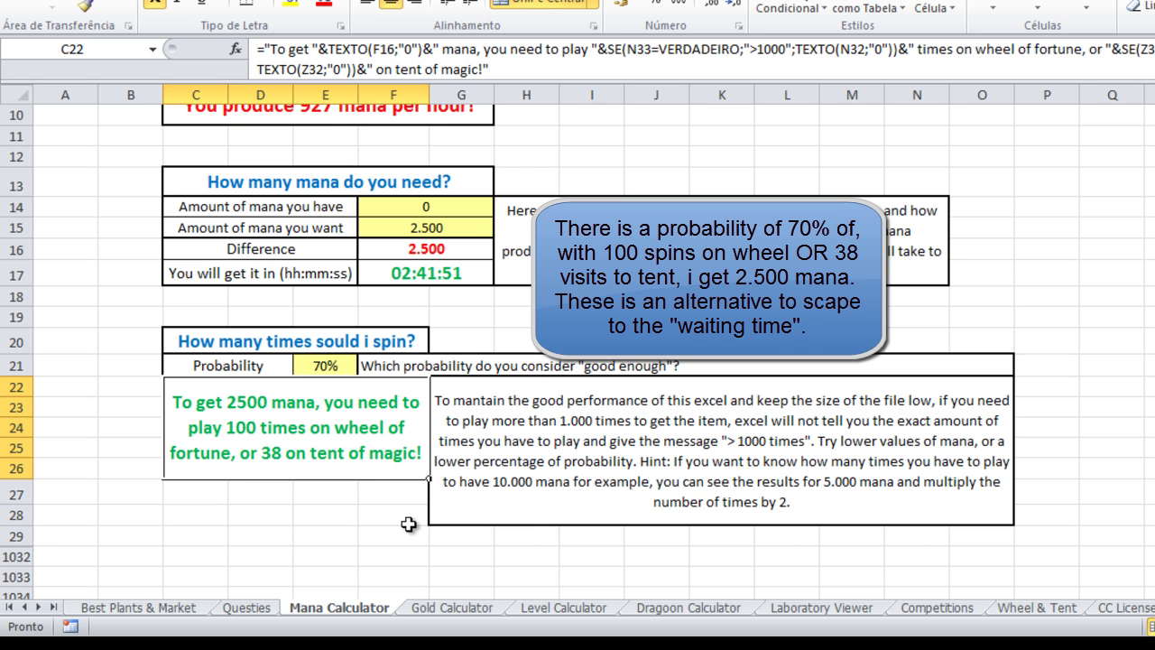
scroll(329, 469, up, 3)
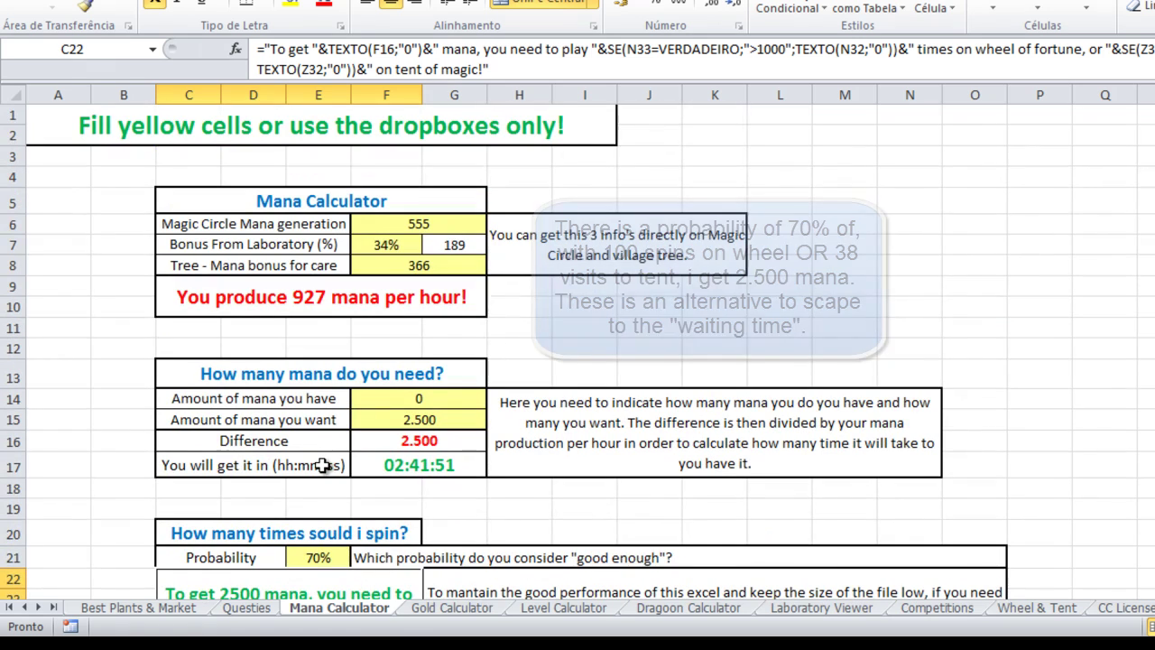
click(462, 611)
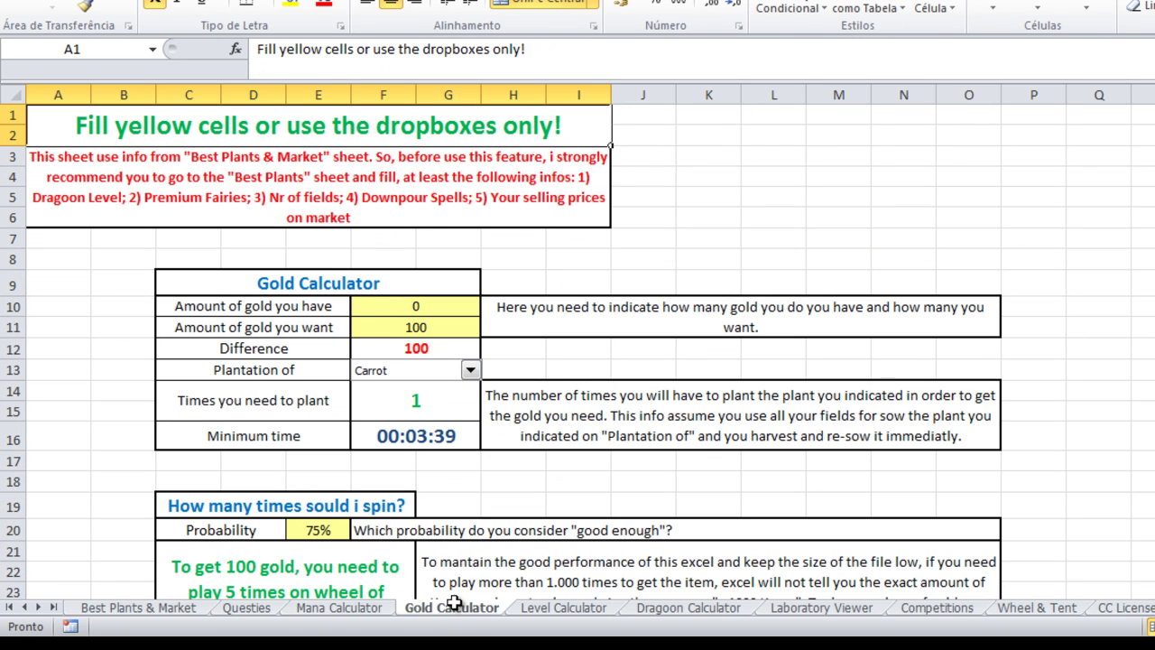
click(393, 309)
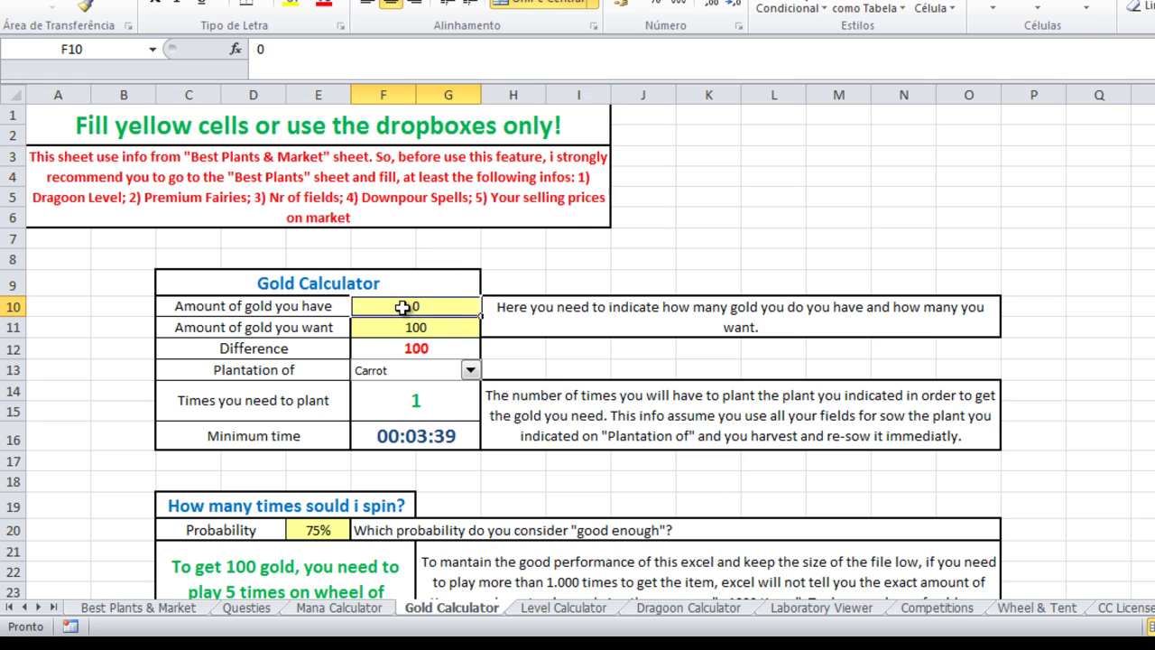
click(410, 327)
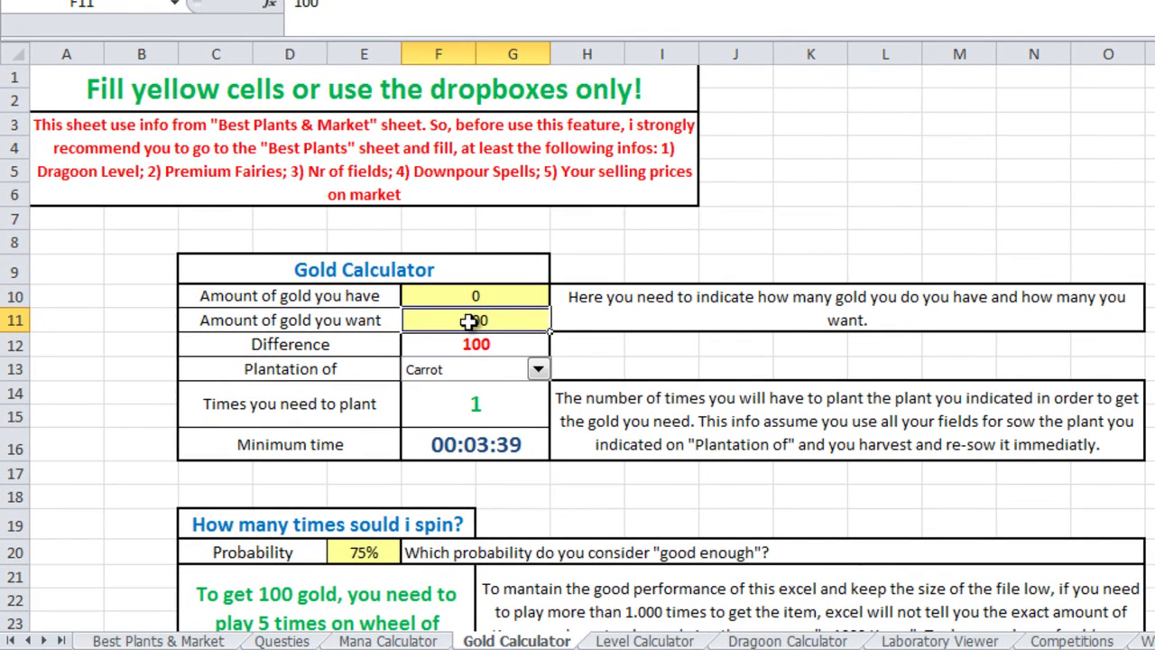
text(30000)
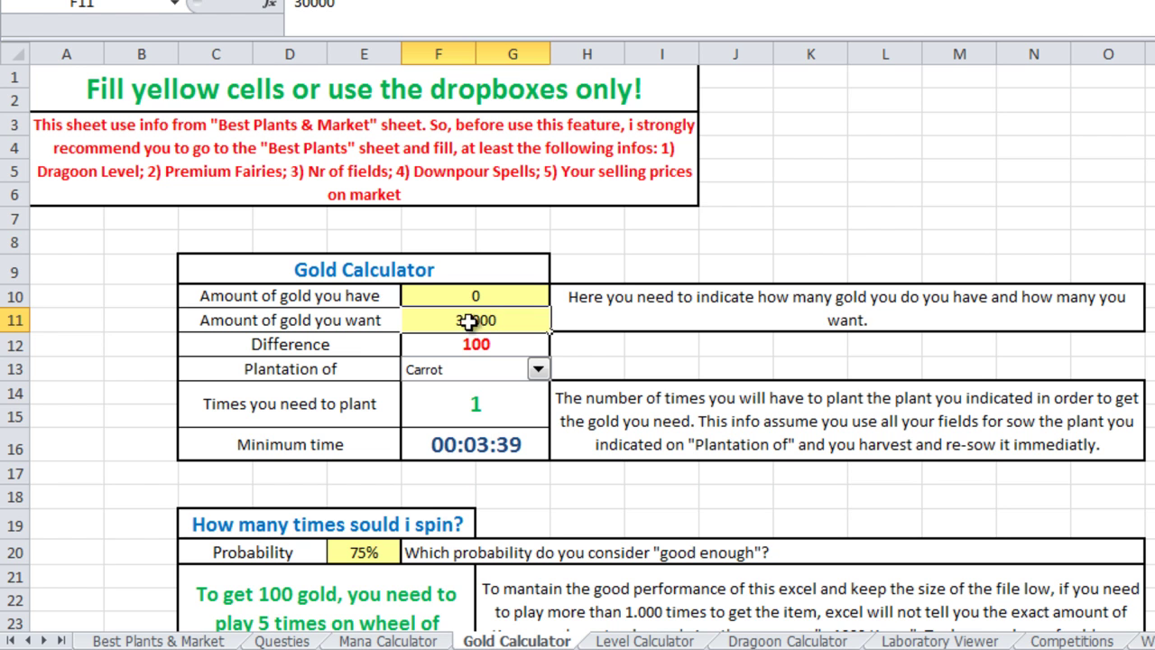
key(Return)
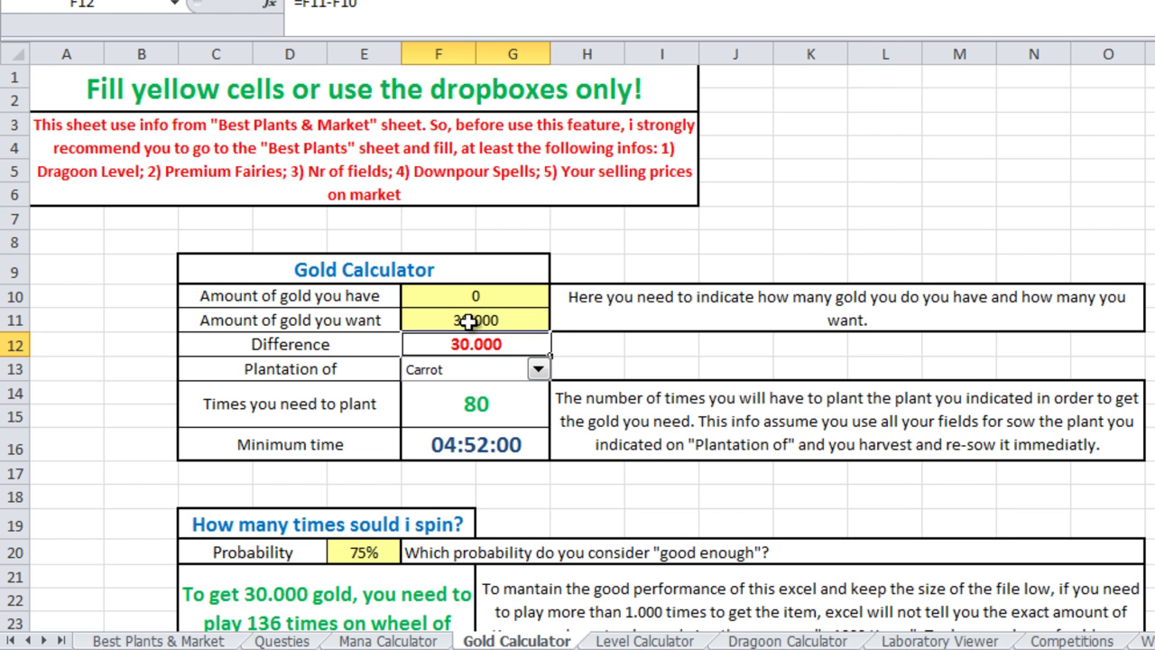
Step: Set the amount of gold you want to 3000 in the Gold Calculator
click(468, 322)
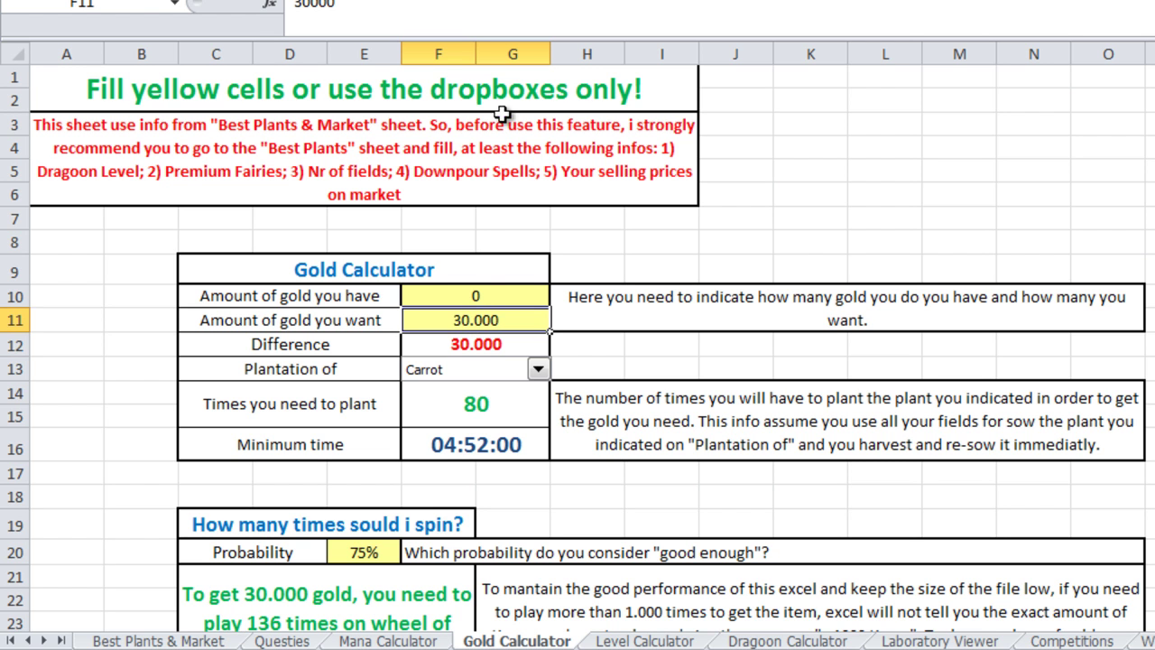
click(400, 7)
key(BackSpace)
key(Return)
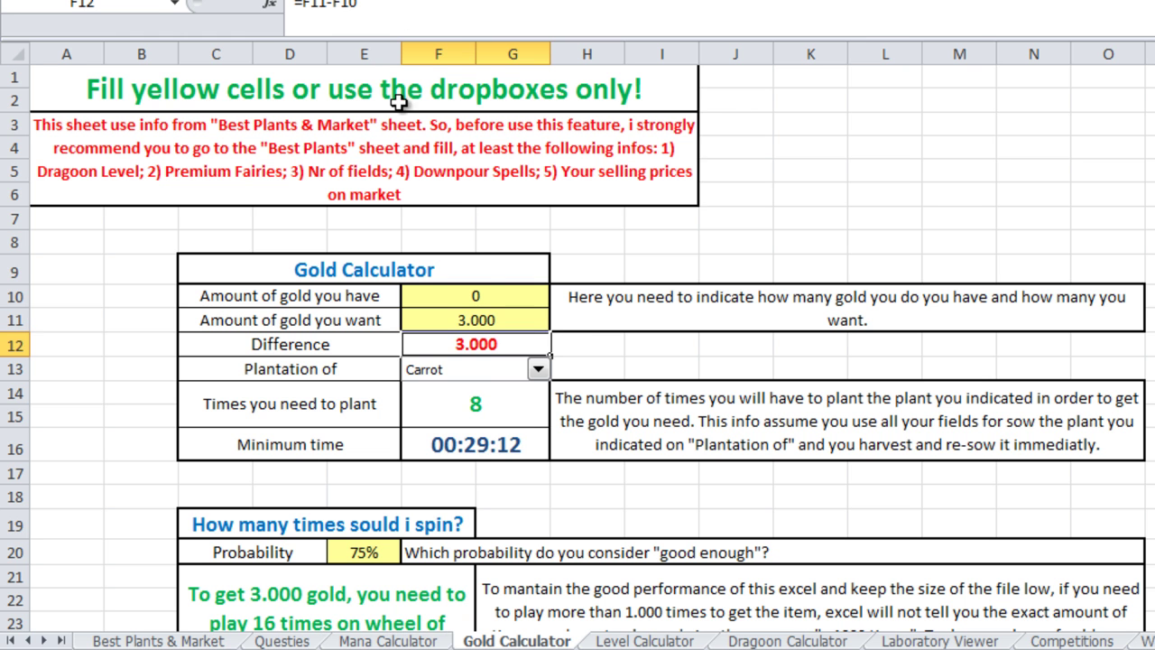
Step: Choose Pumpkin as the plantation in the Gold Calculator
scroll(534, 185, down, 1)
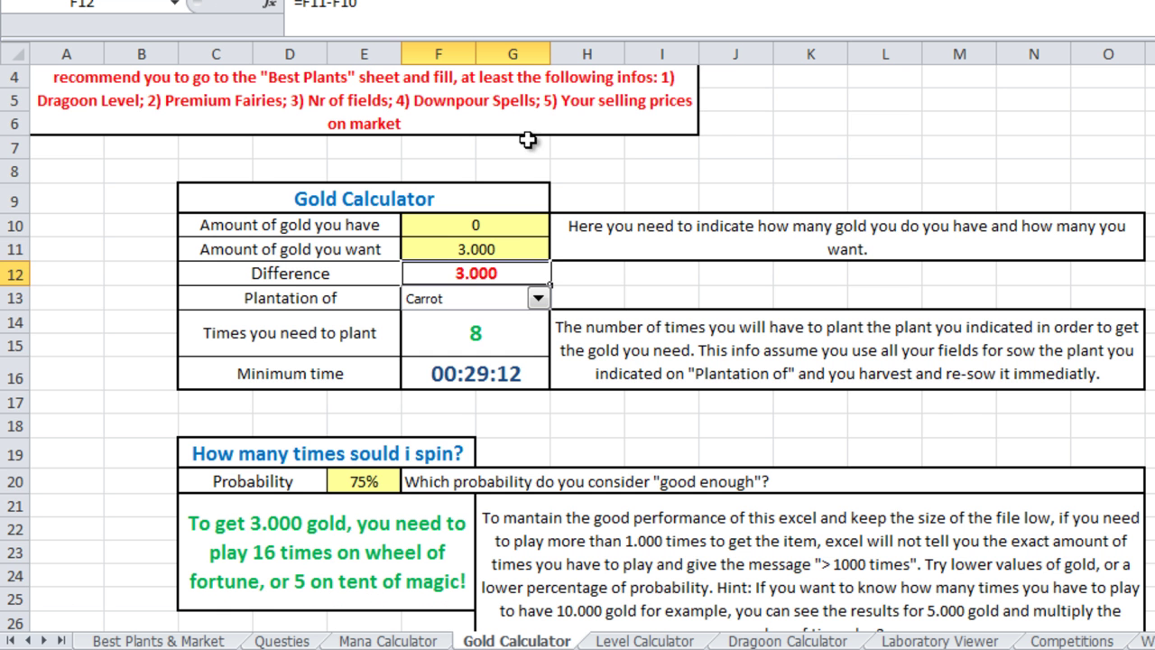
click(534, 301)
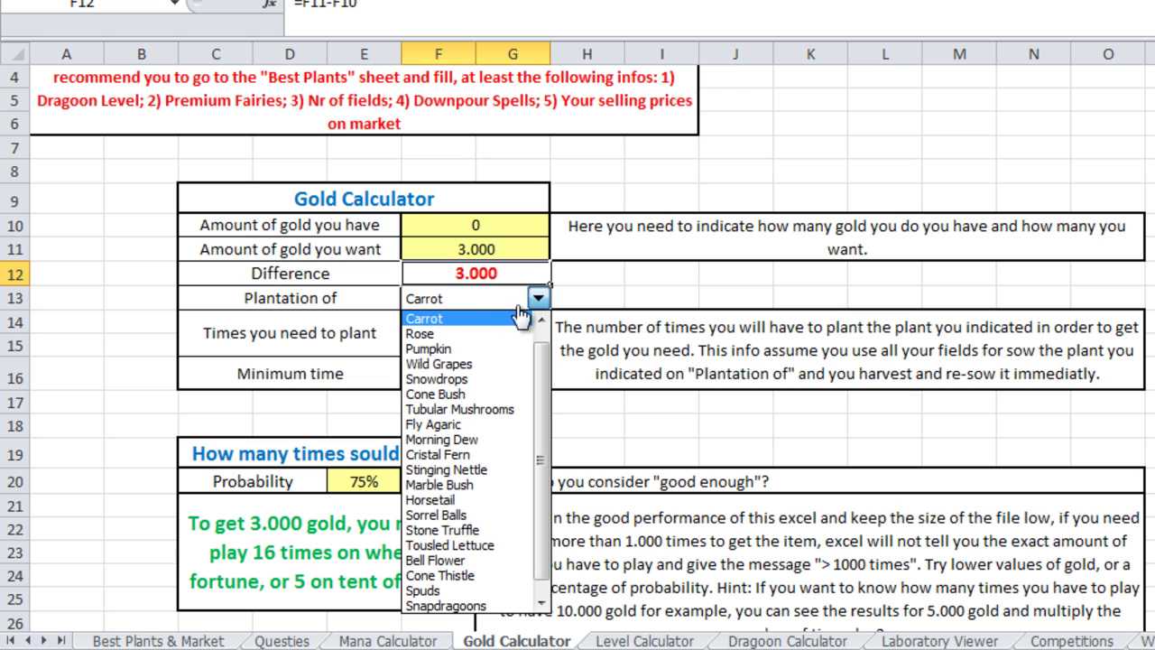
click(471, 351)
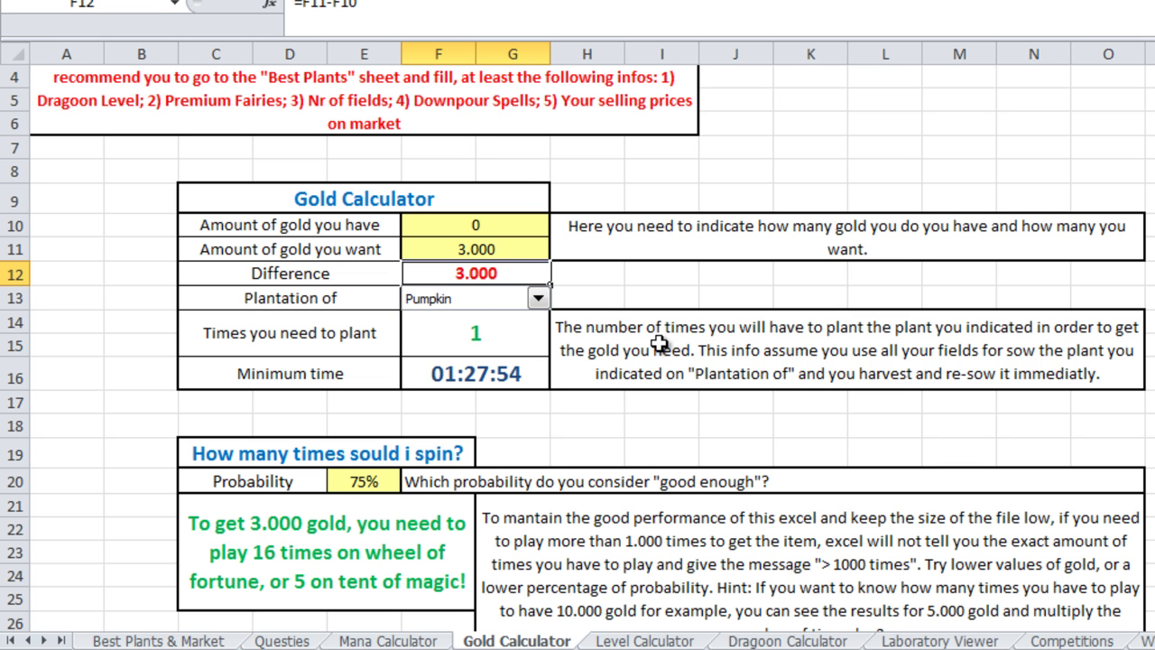
Step: Set the amount of gold you want to 5000
click(503, 252)
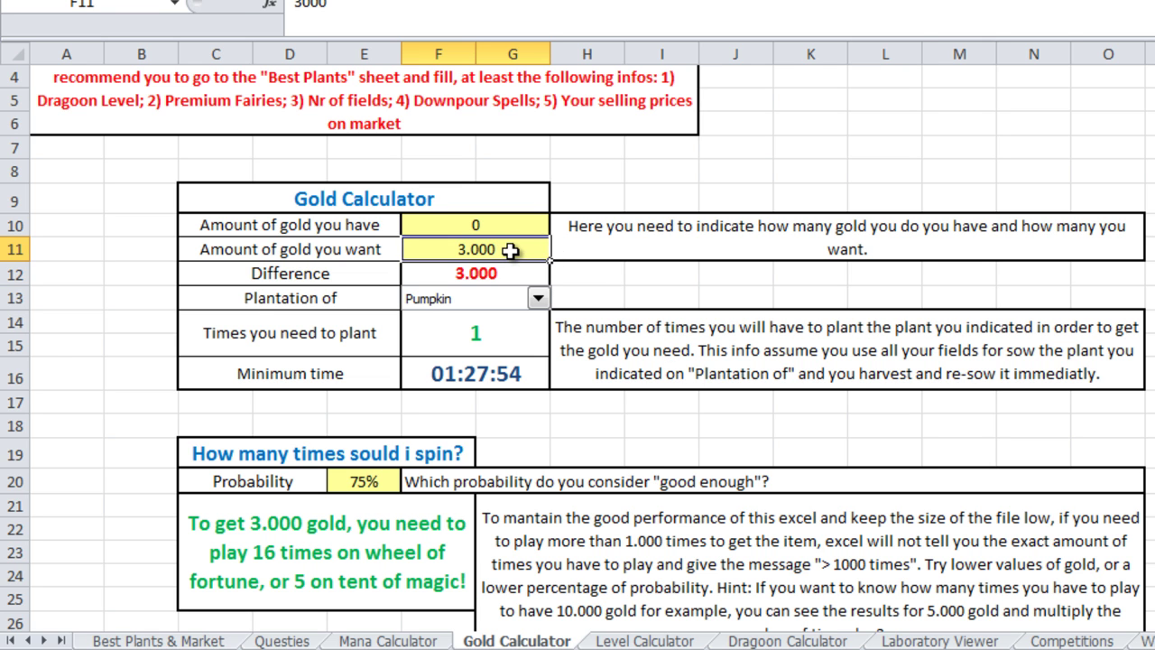
text(5000)
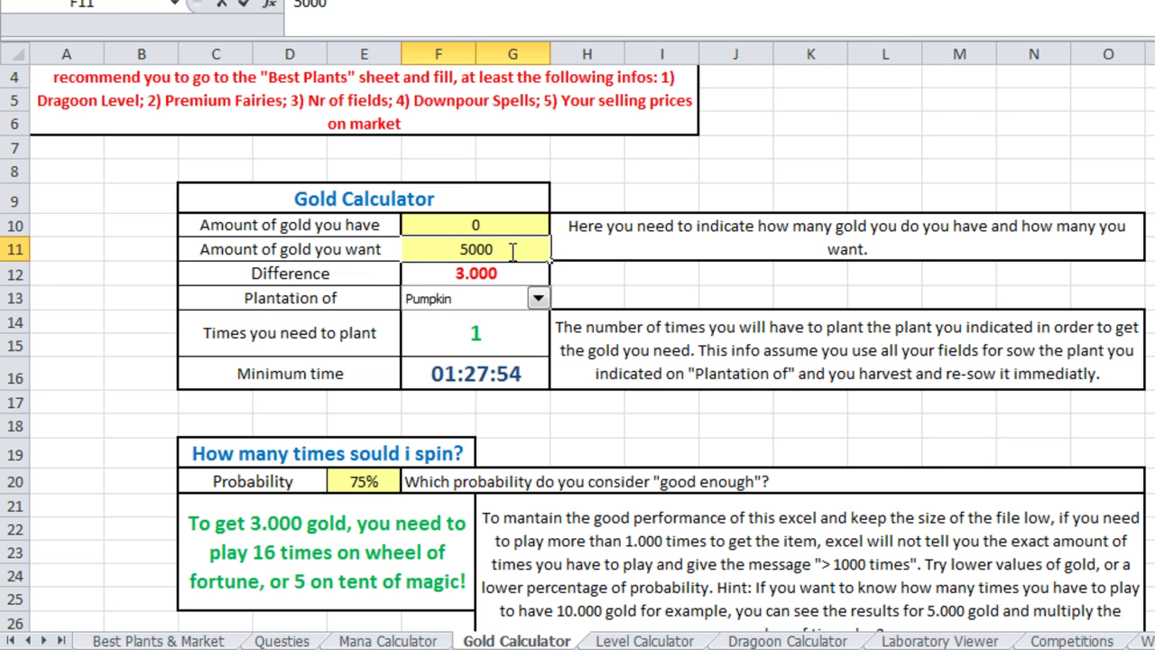
key(Return)
Step: Set the amount of gold you want to 10.000 and select the result for the times you need to plant
click(511, 251)
text(10.000)
key(Return)
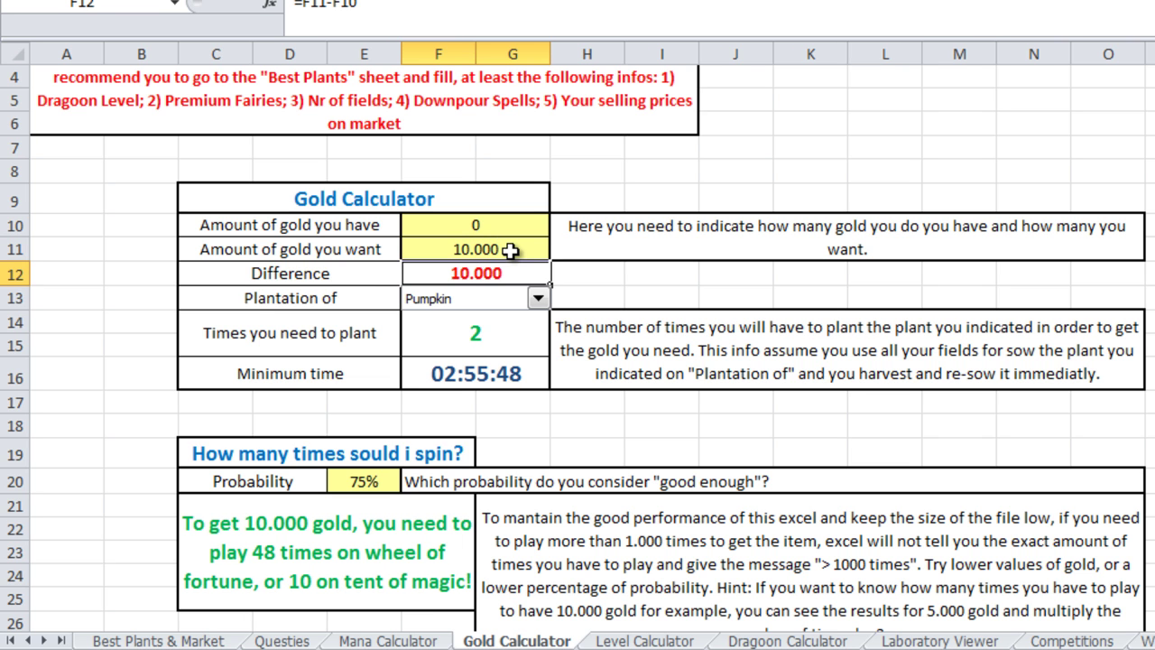
click(504, 333)
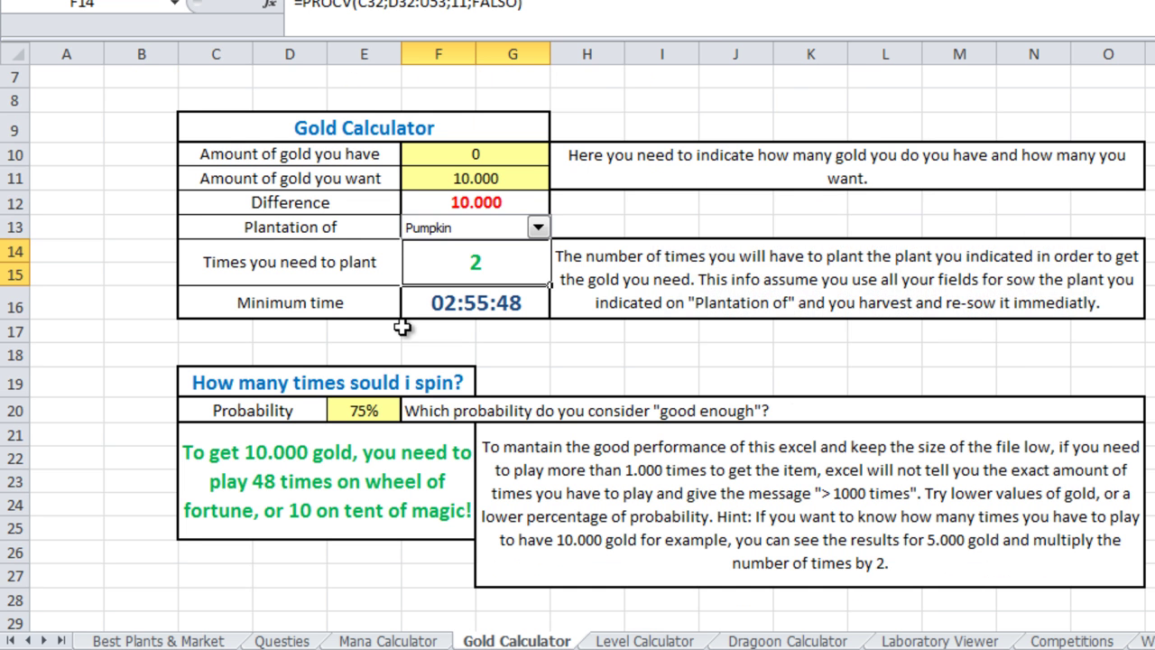
Step: Set the probability in the Gold Calculator's spin table to 50%
scroll(404, 334, down, 2)
click(373, 332)
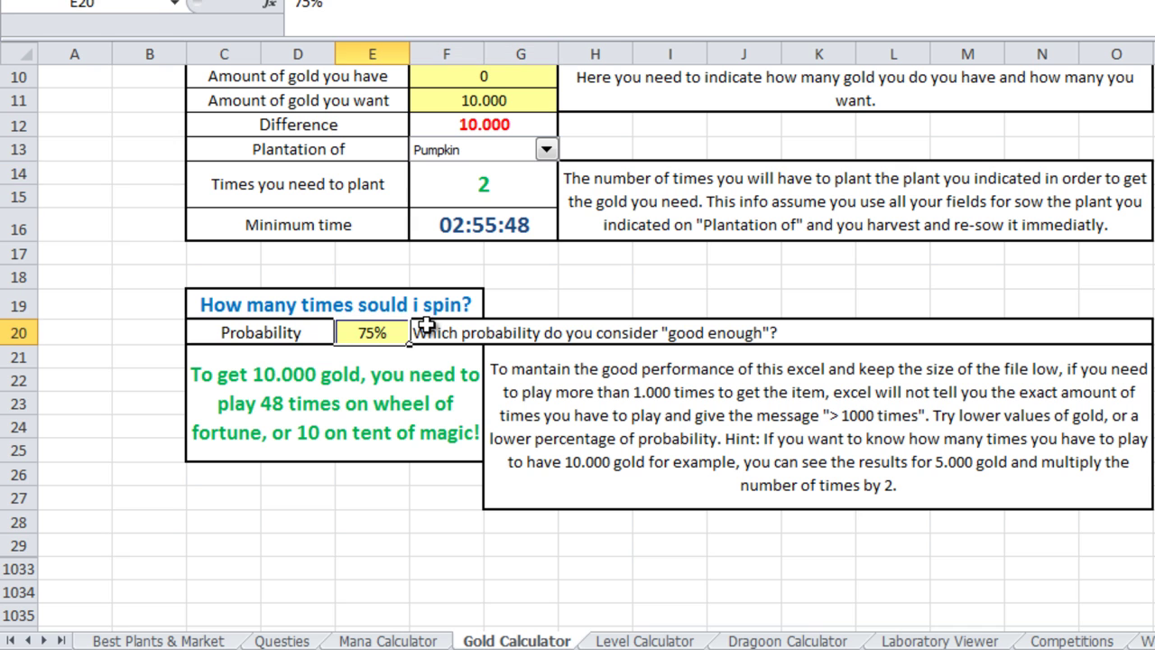
text(50)
key(Return)
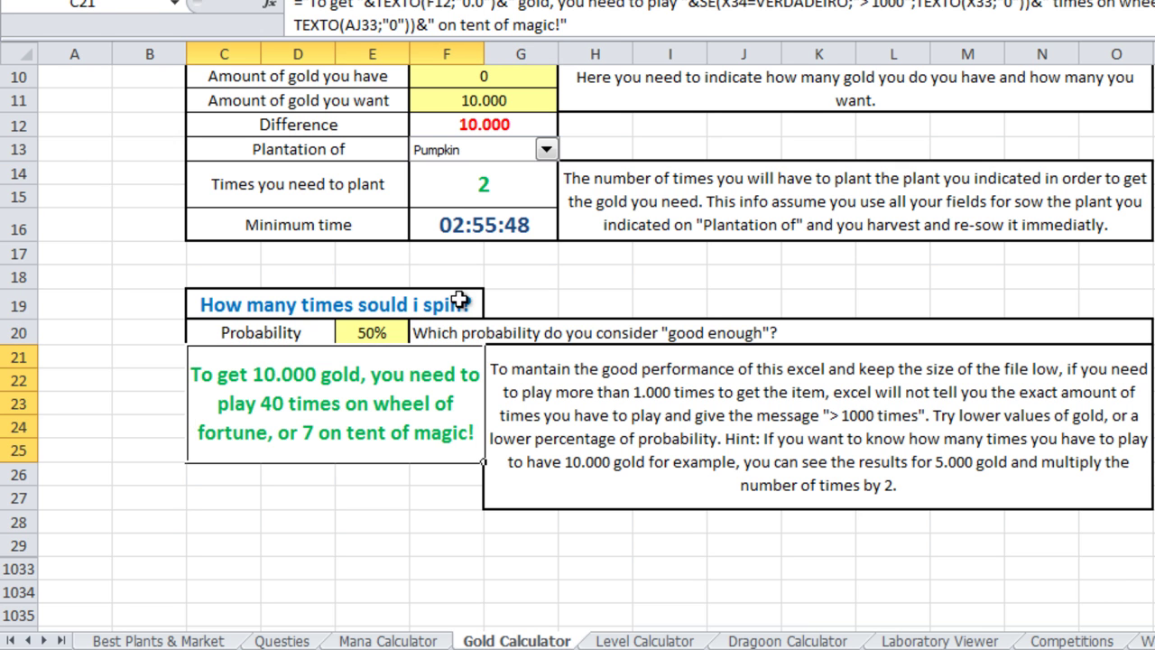
scroll(454, 283, up, 1)
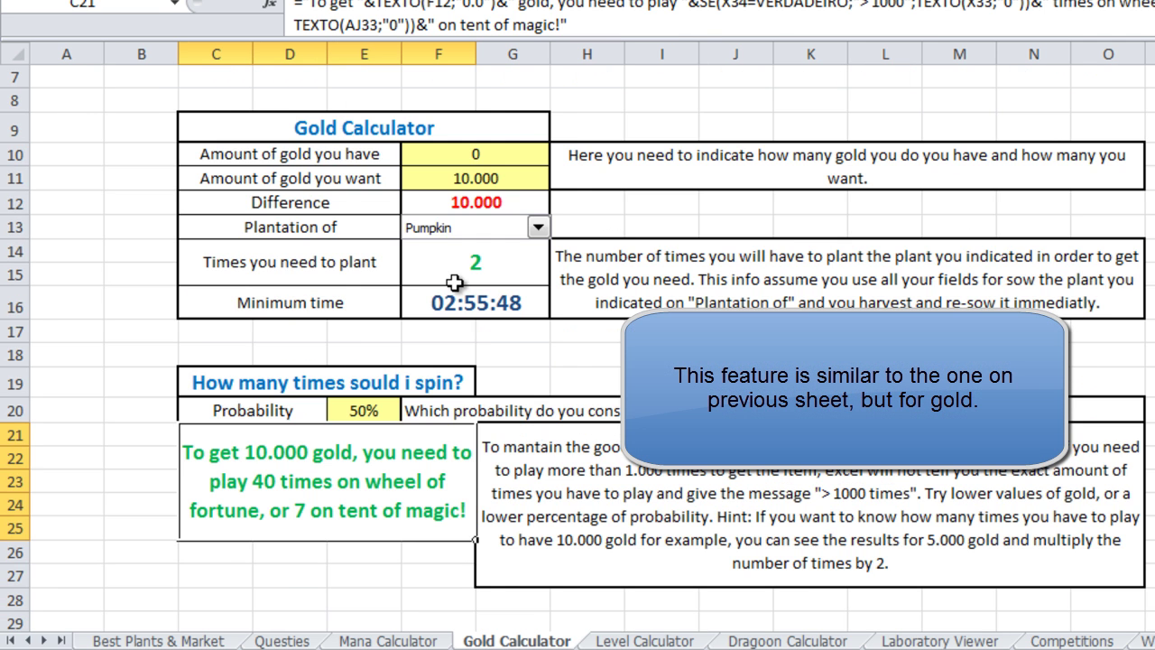
scroll(454, 283, up, 1)
scroll(454, 283, down, 1)
scroll(454, 283, up, 1)
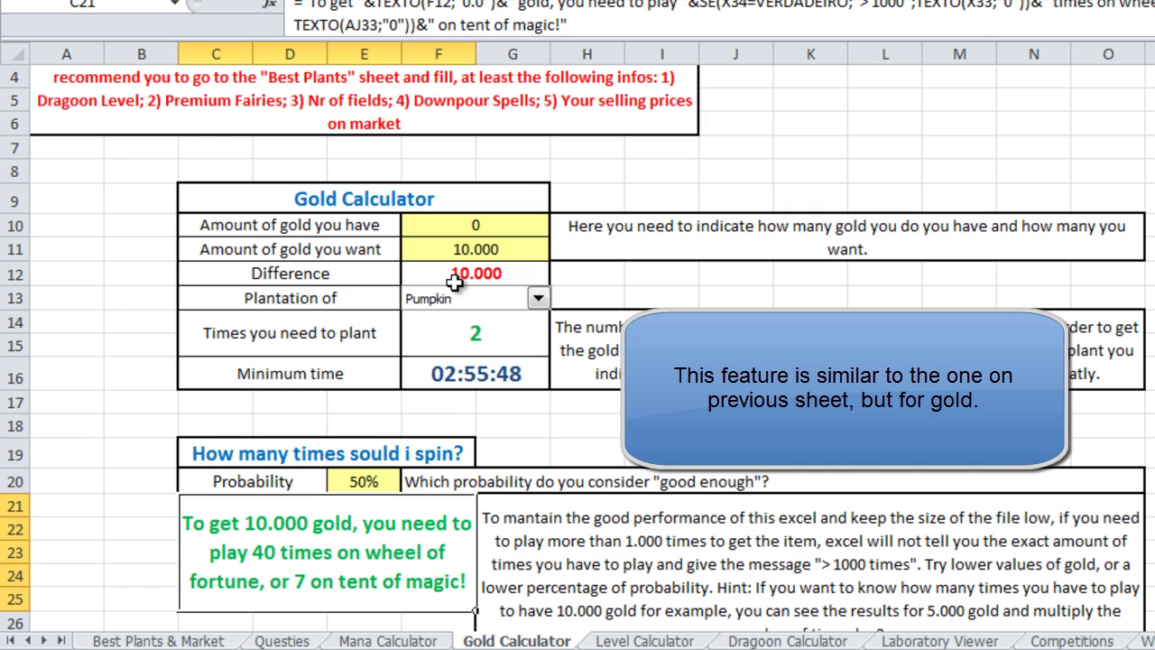
Step: Open the Level Calculator sheet and set the current level to 42
click(644, 640)
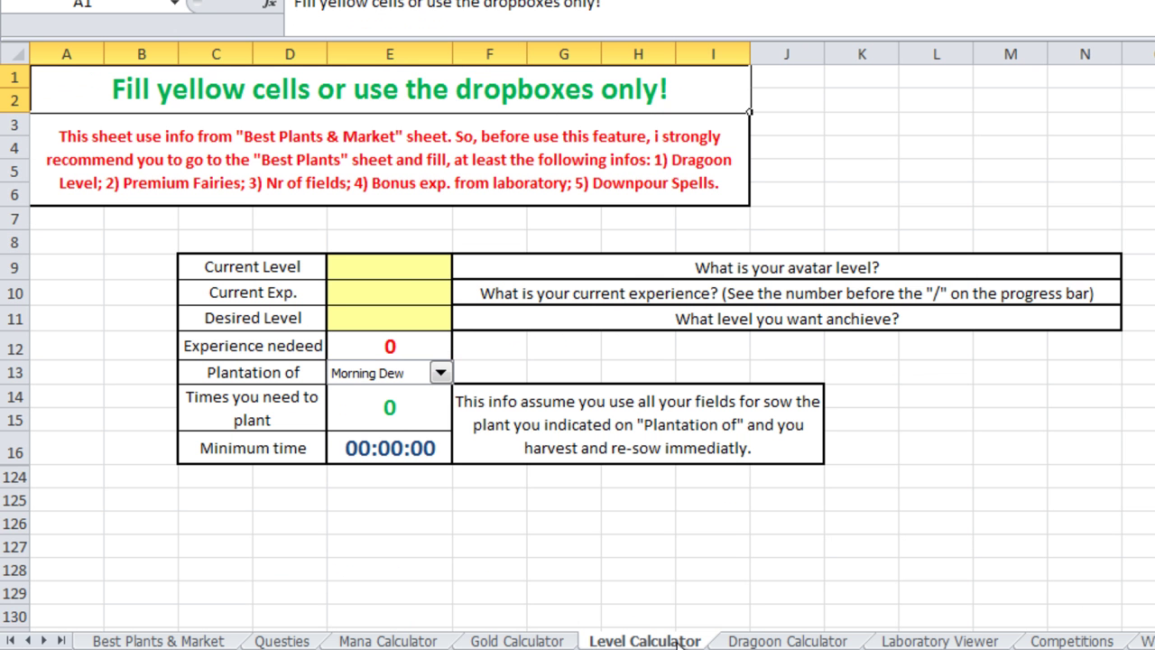
click(393, 266)
click(275, 267)
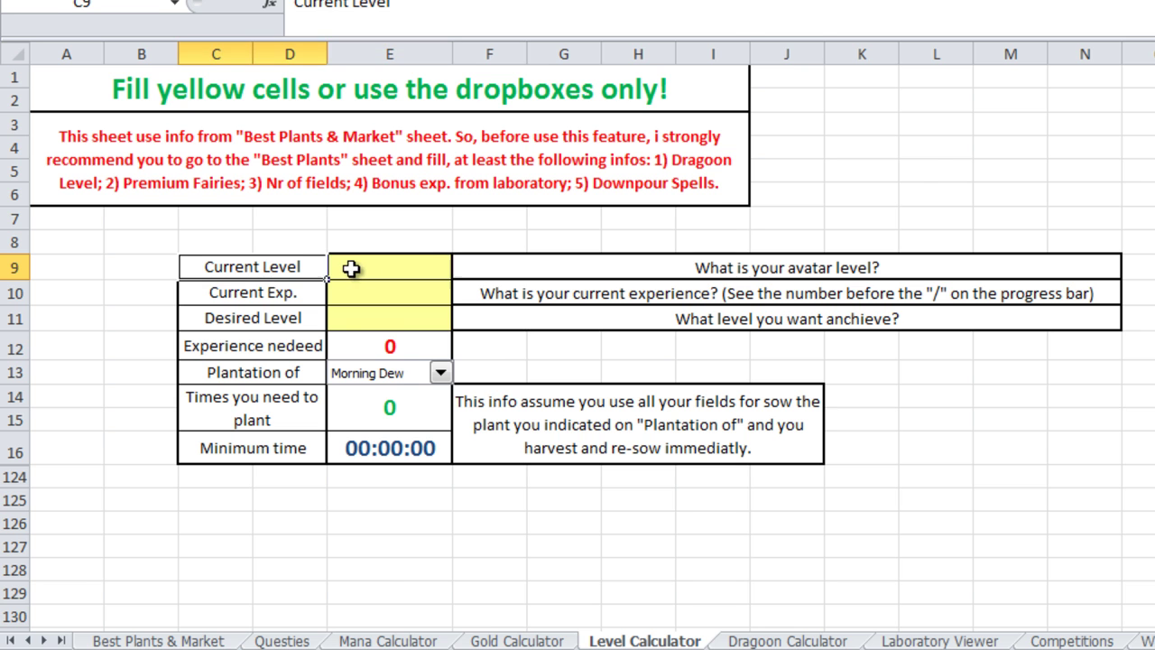
click(354, 269)
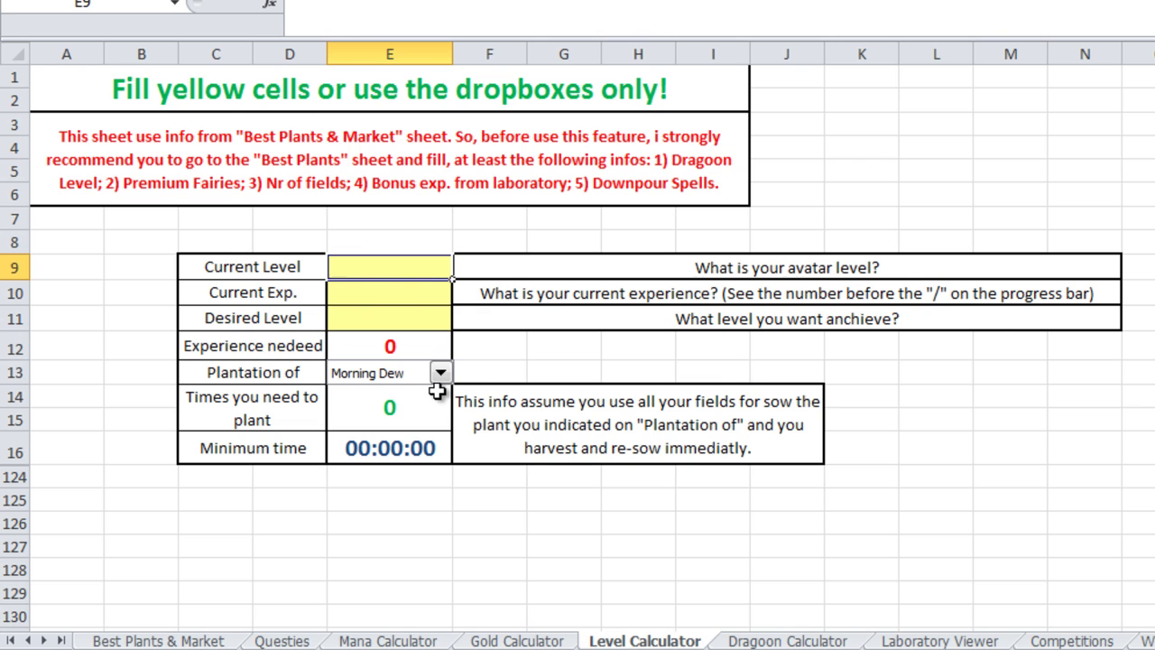
text(42)
key(Return)
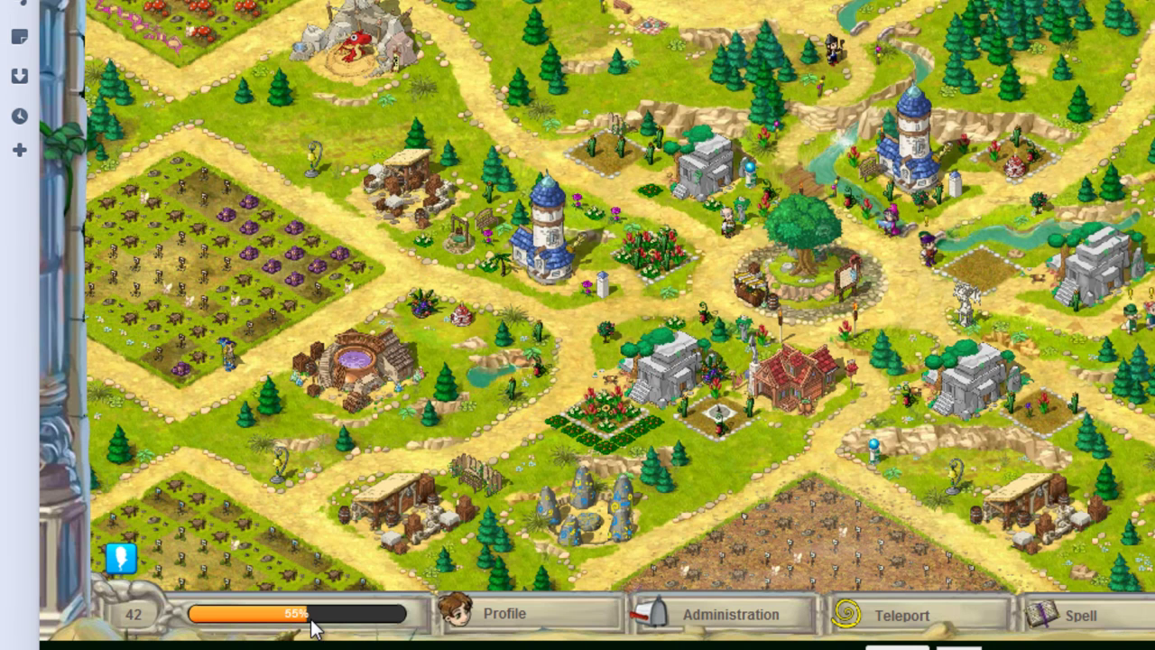
Step: Check the avatar's progress bar in the game, then enter 14815 as current experience and 43 as desired level
mouse_move(314, 630)
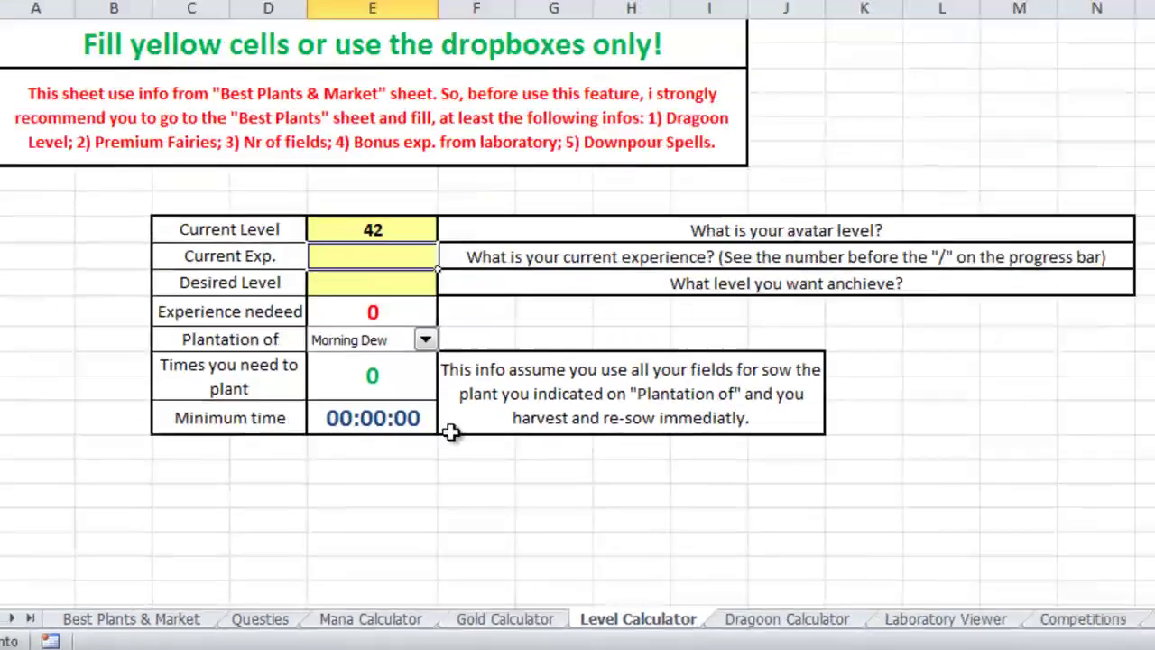
text(14)
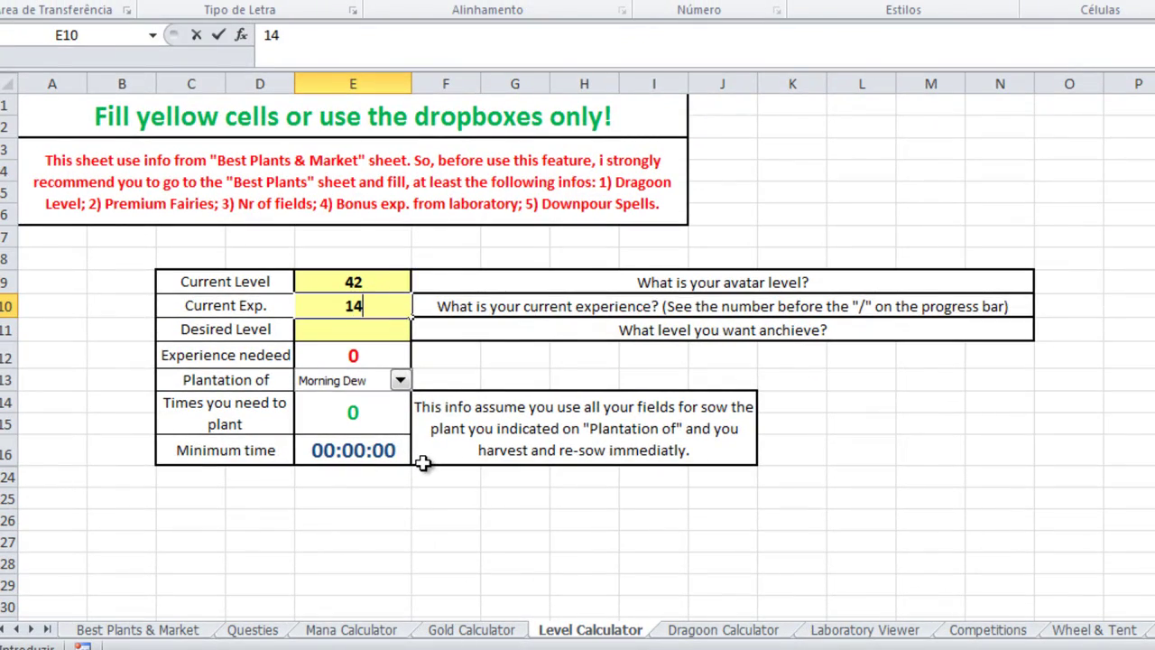
text(815)
key(Return)
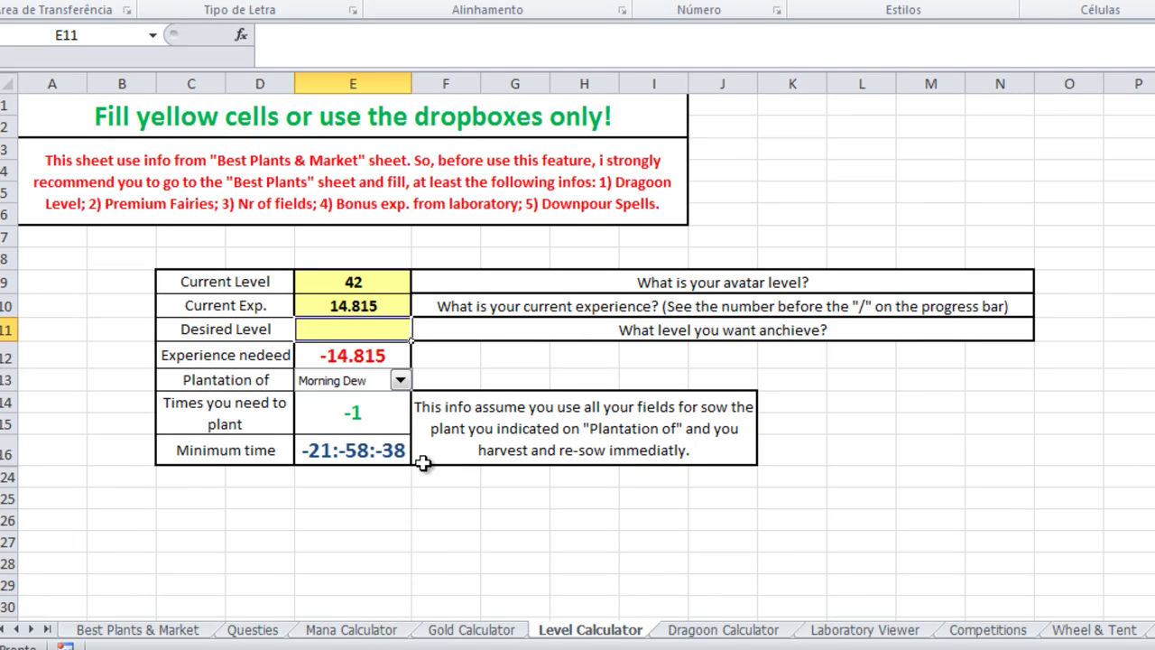
text(43)
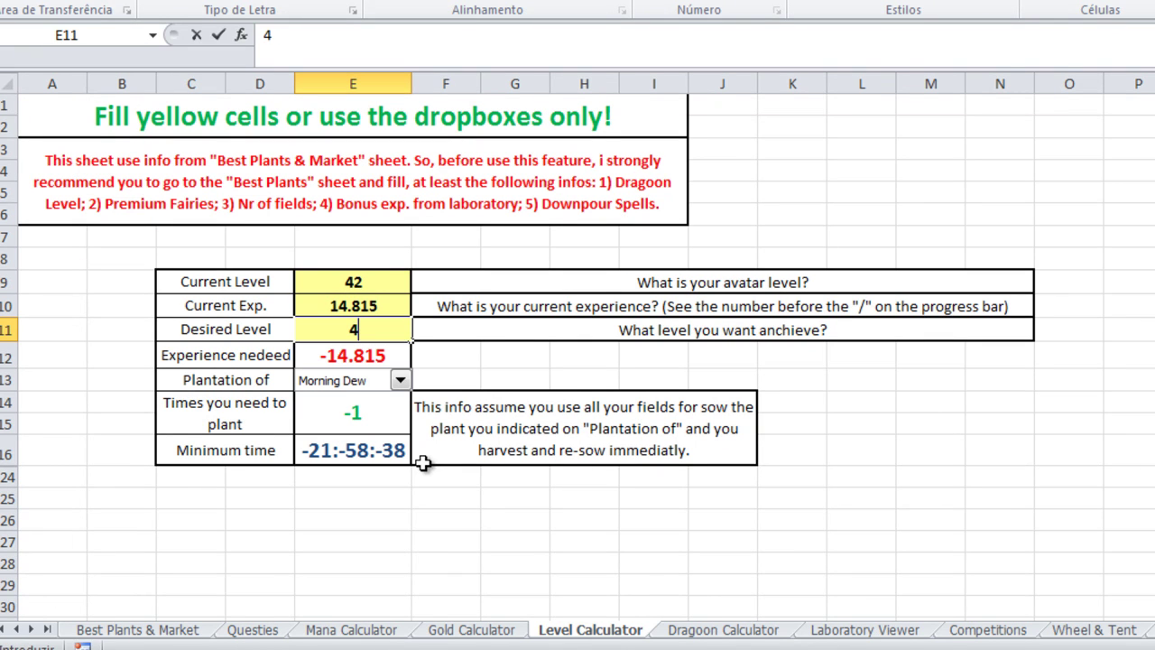
key(Return)
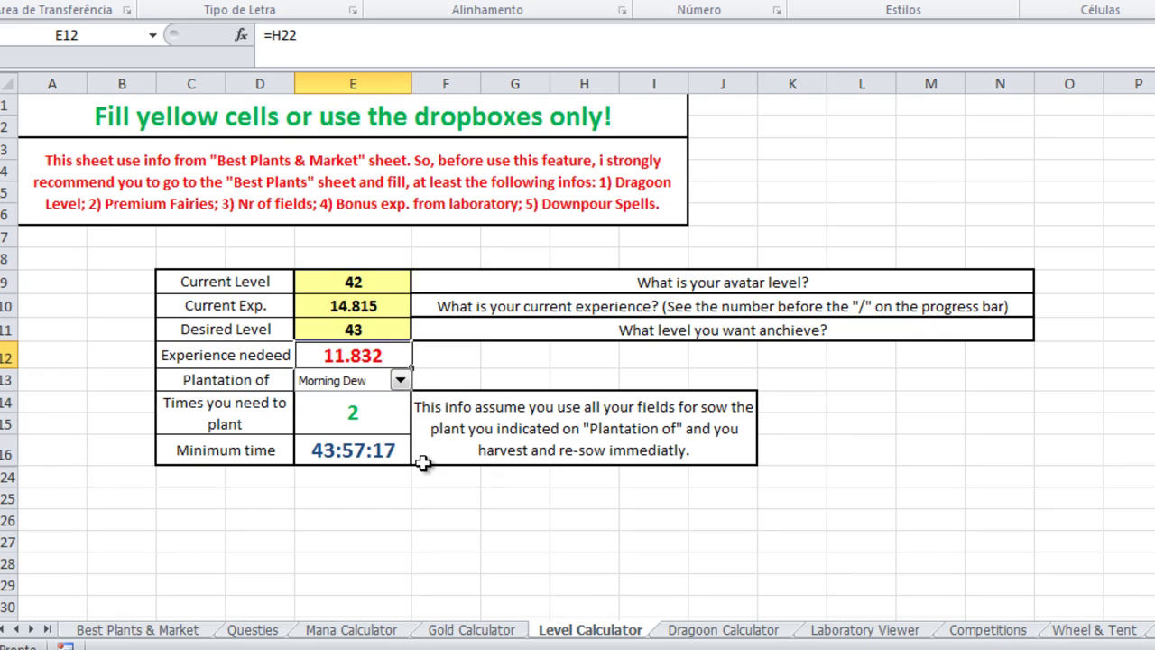
Step: Choose Pumpkin as the plantation in the Level Calculator and select the planting result and its explanation
click(399, 380)
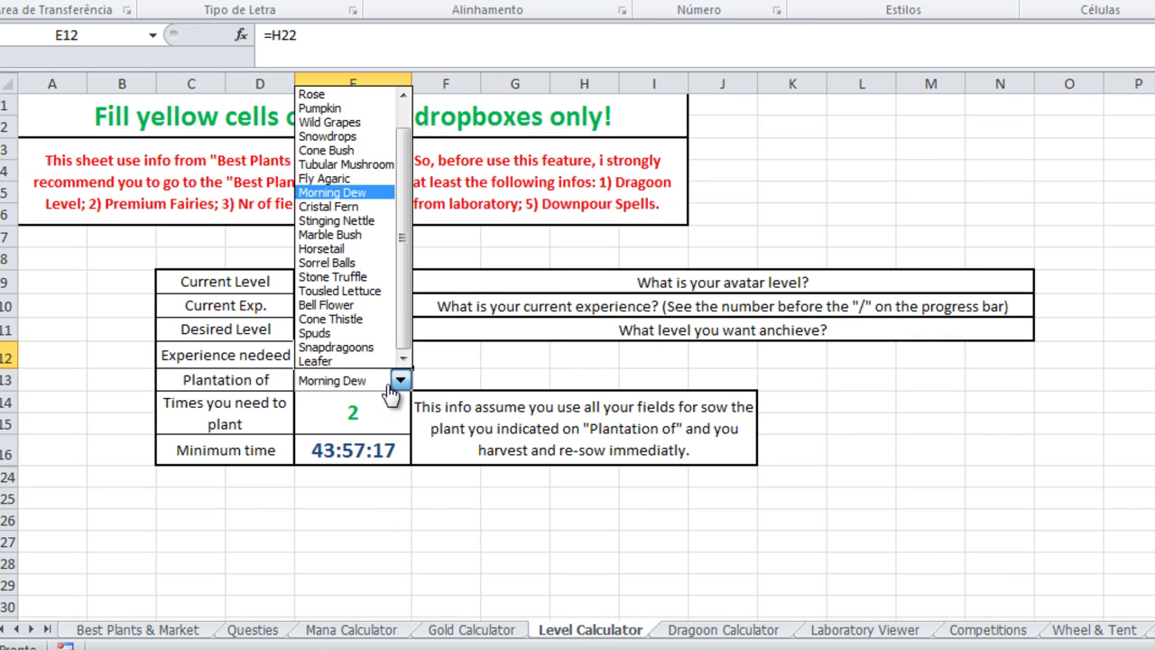
click(348, 109)
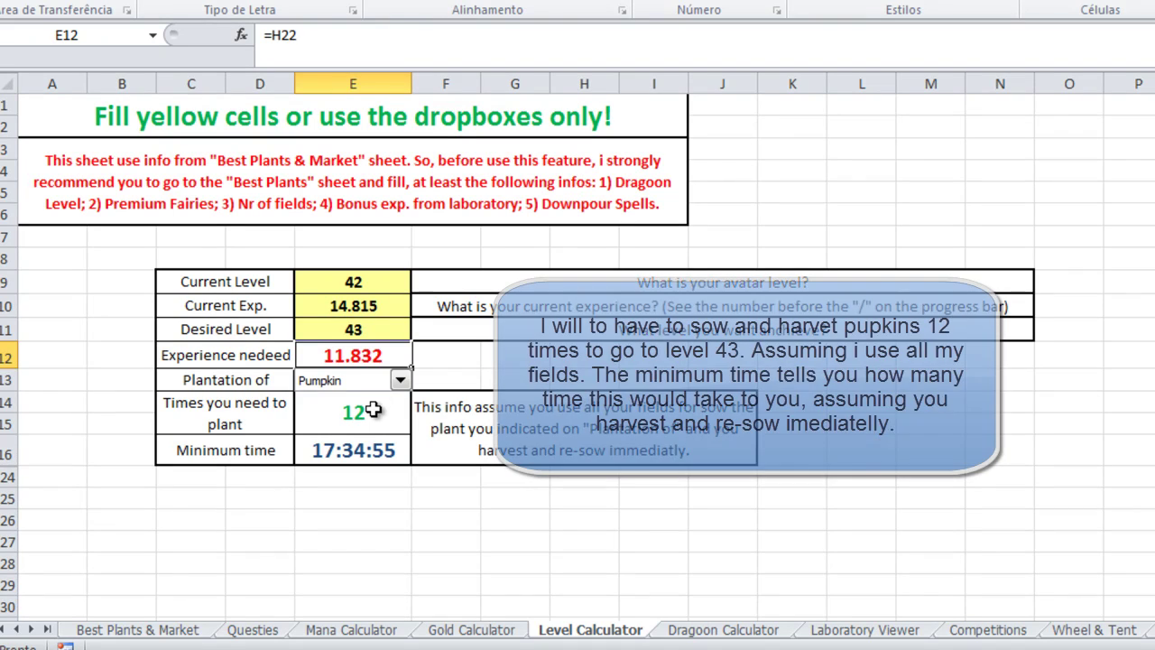
click(375, 414)
click(452, 433)
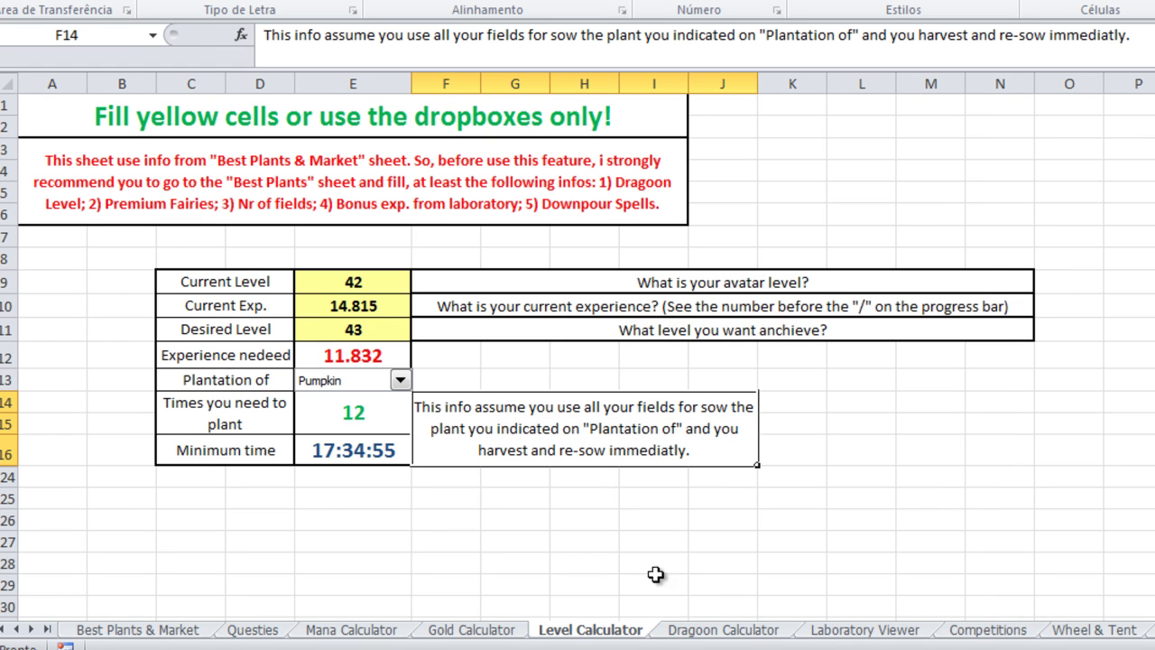
Step: Open the Dragoon Calculator sheet, and switch to the Miramagia game in Opera to open the Dragon's Lair
click(724, 630)
drag(307, 221, 282, 218)
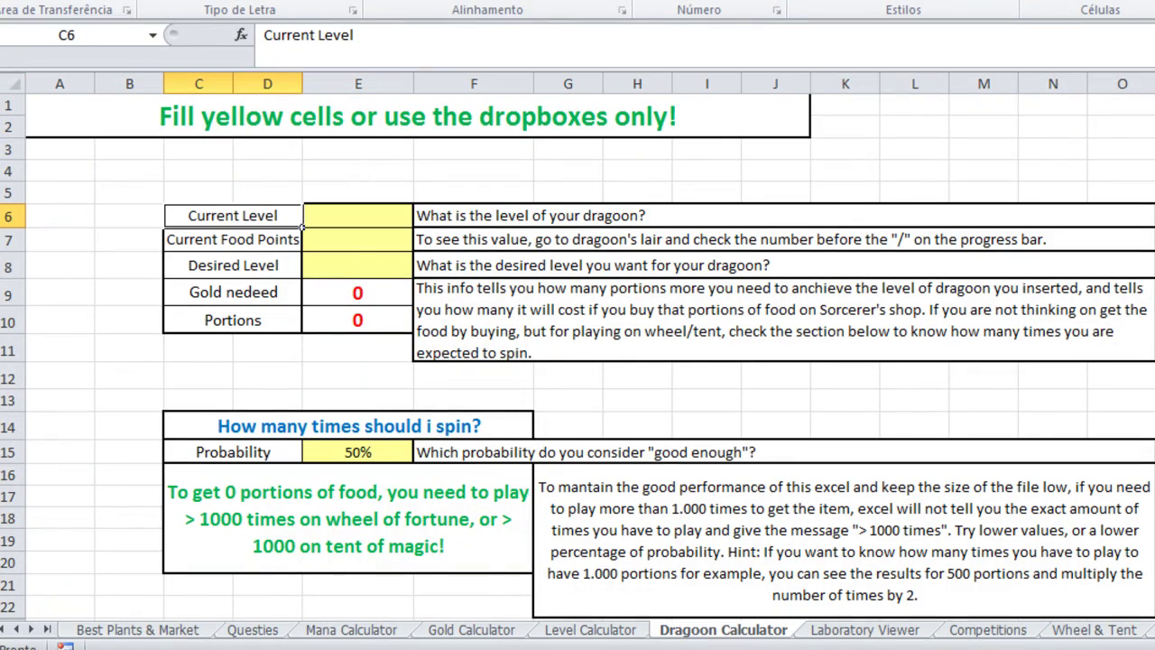
click(361, 600)
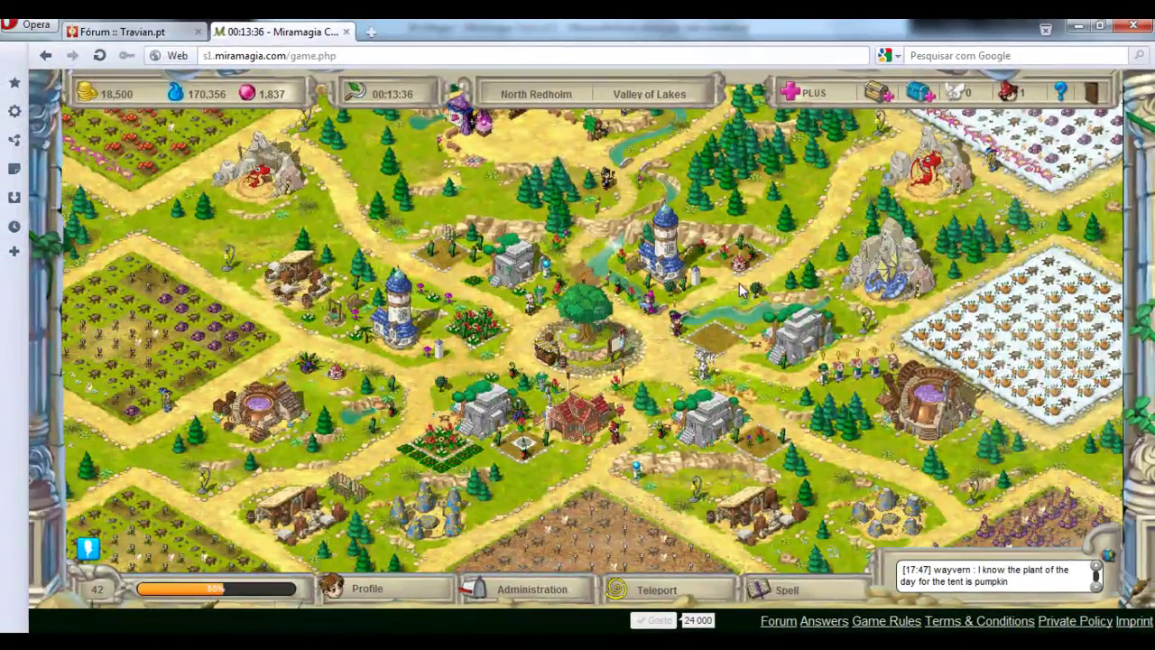
scroll(903, 347, up, 1)
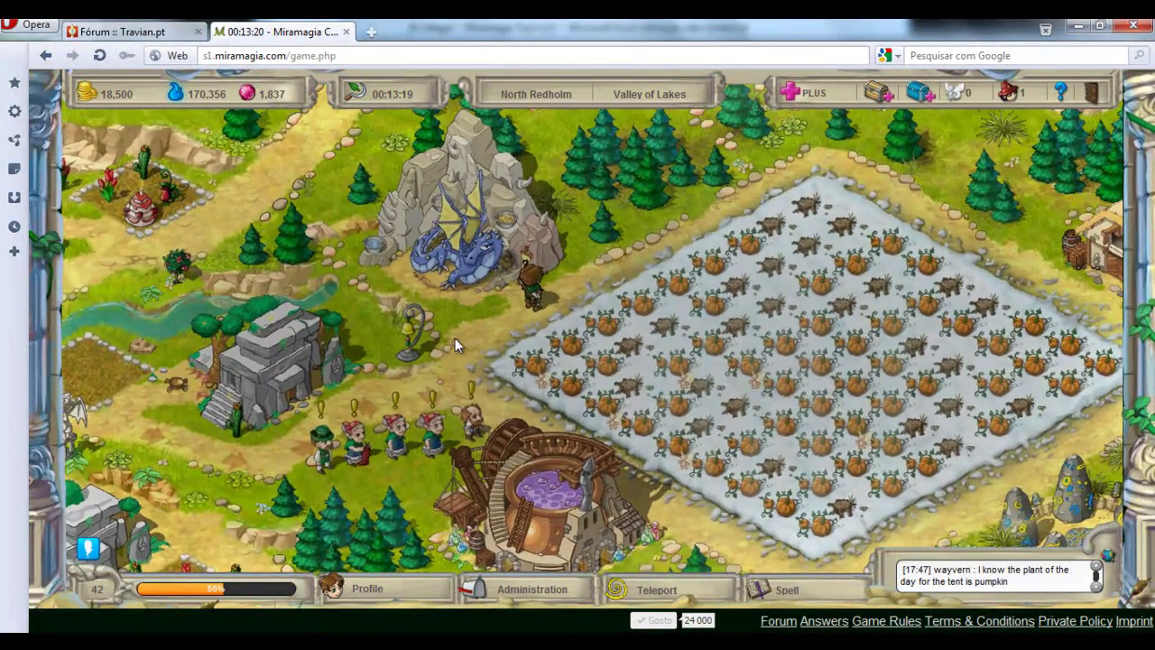
click(450, 338)
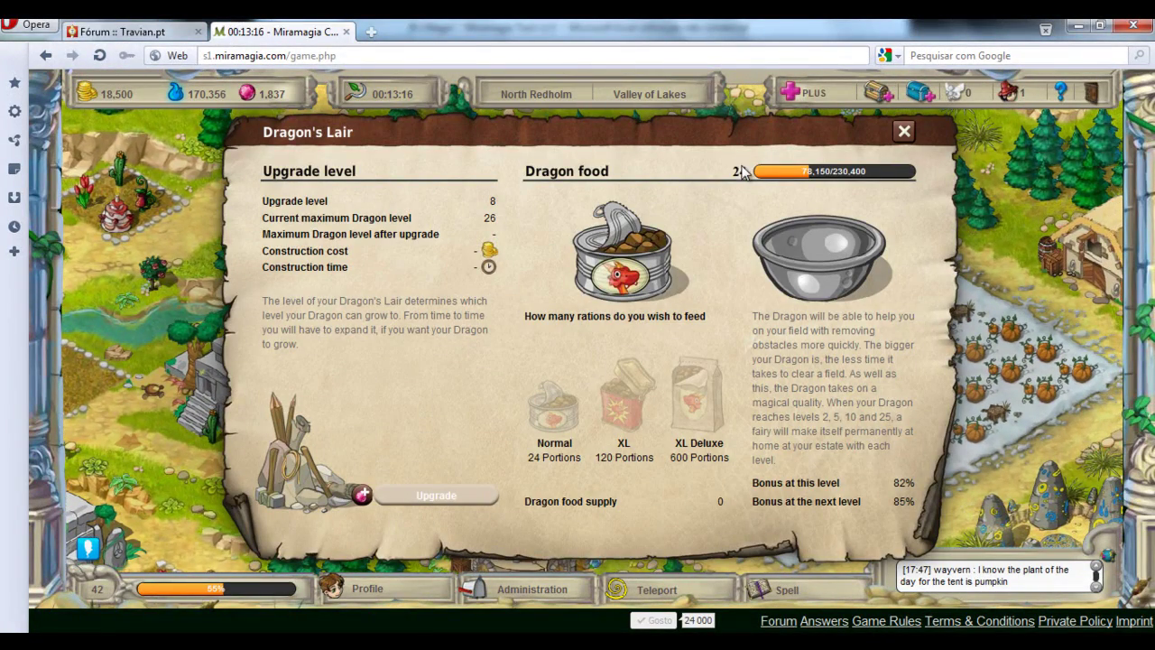
Step: Switch back to Excel and set the dragoon's current level to 24
key(alt+Tab)
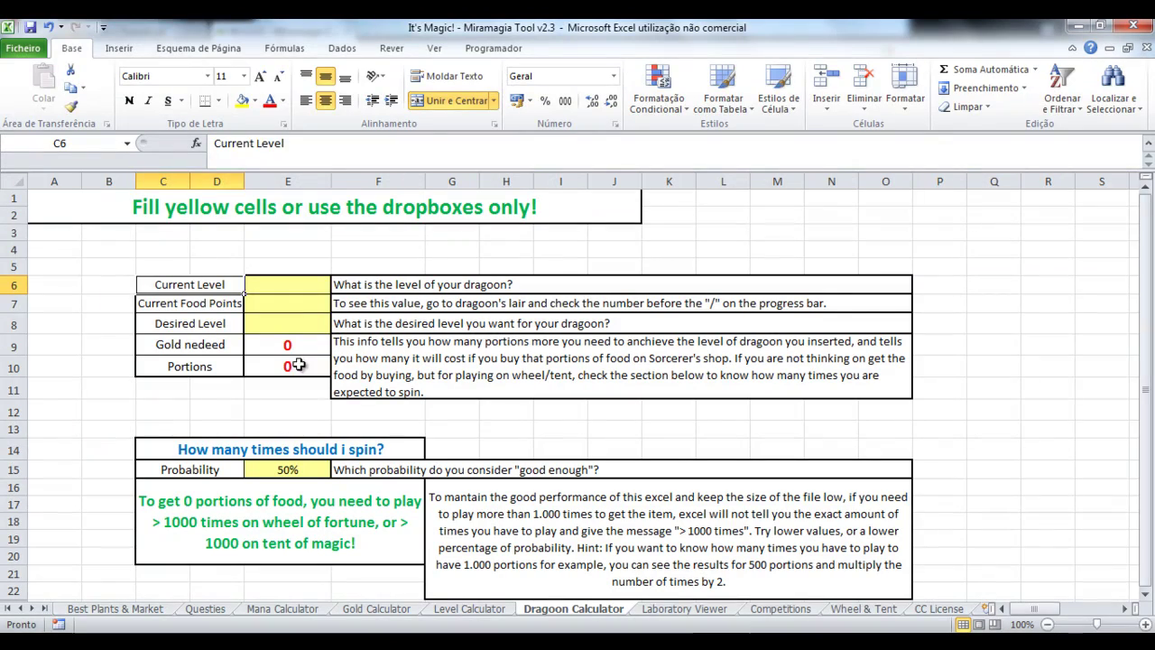
click(288, 284)
text(24)
key(Return)
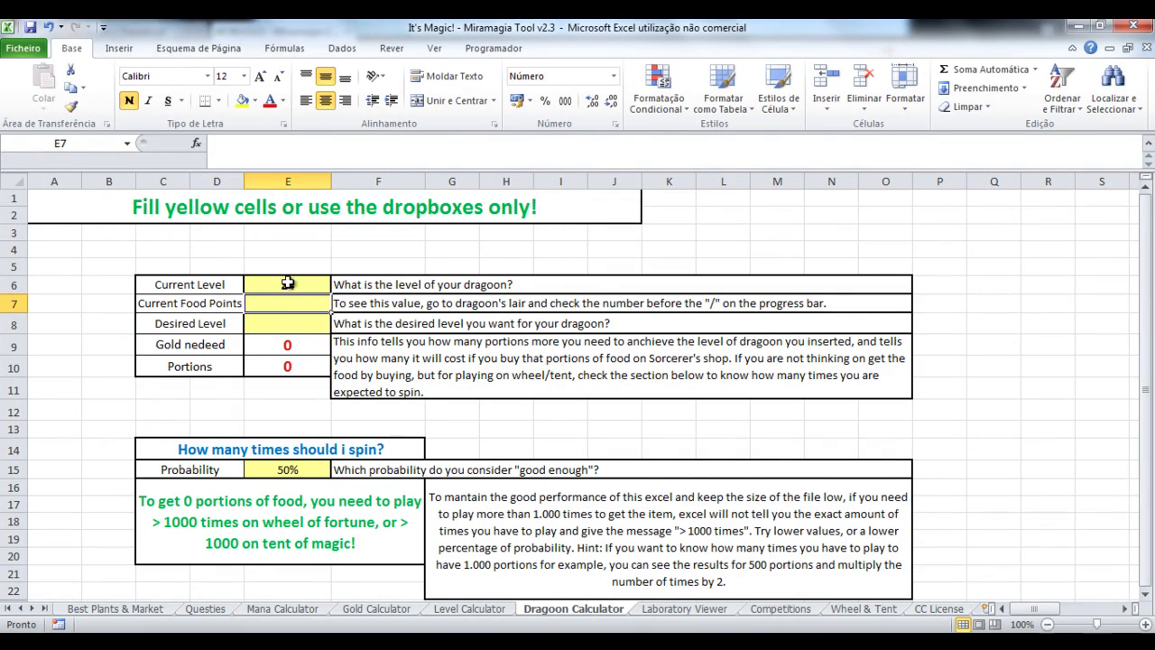
Step: Check the dragon food progress in the Miramagia game and enter 78150 as current food points in the Excel sheet
key(alt+Tab)
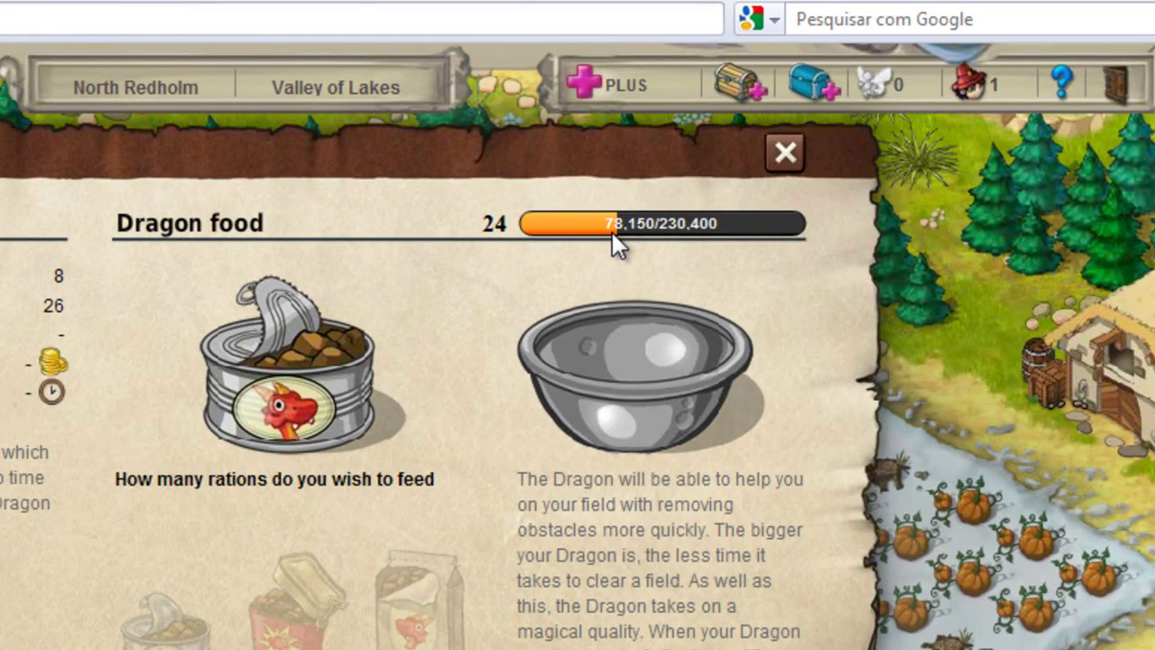
key(alt+Tab)
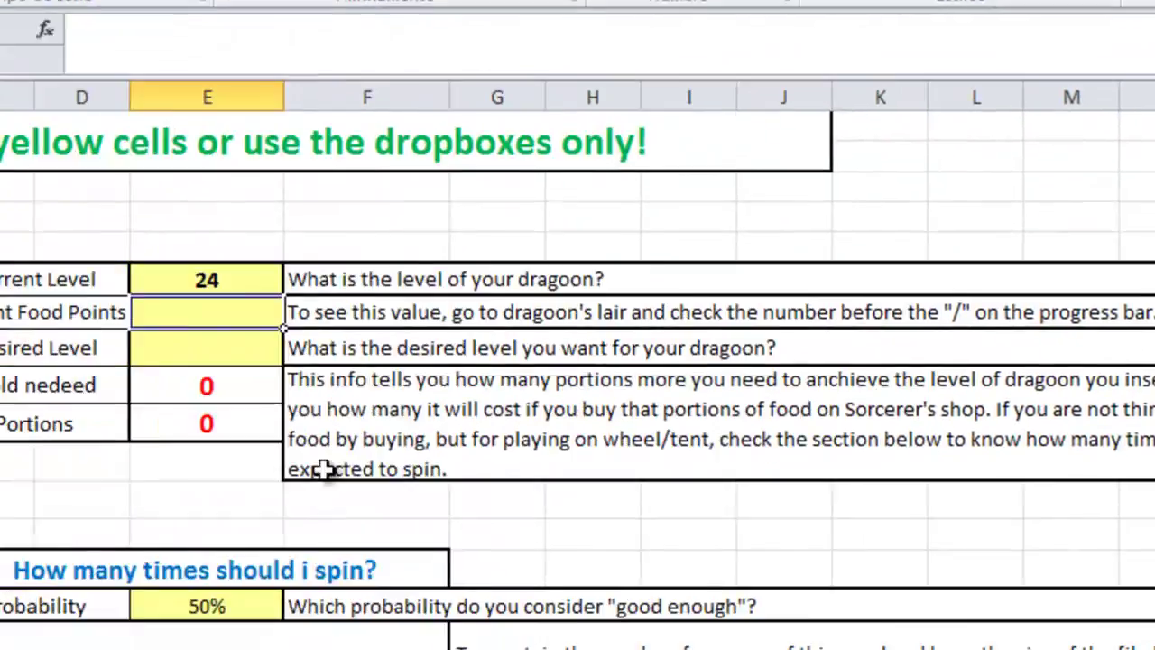
text(78150)
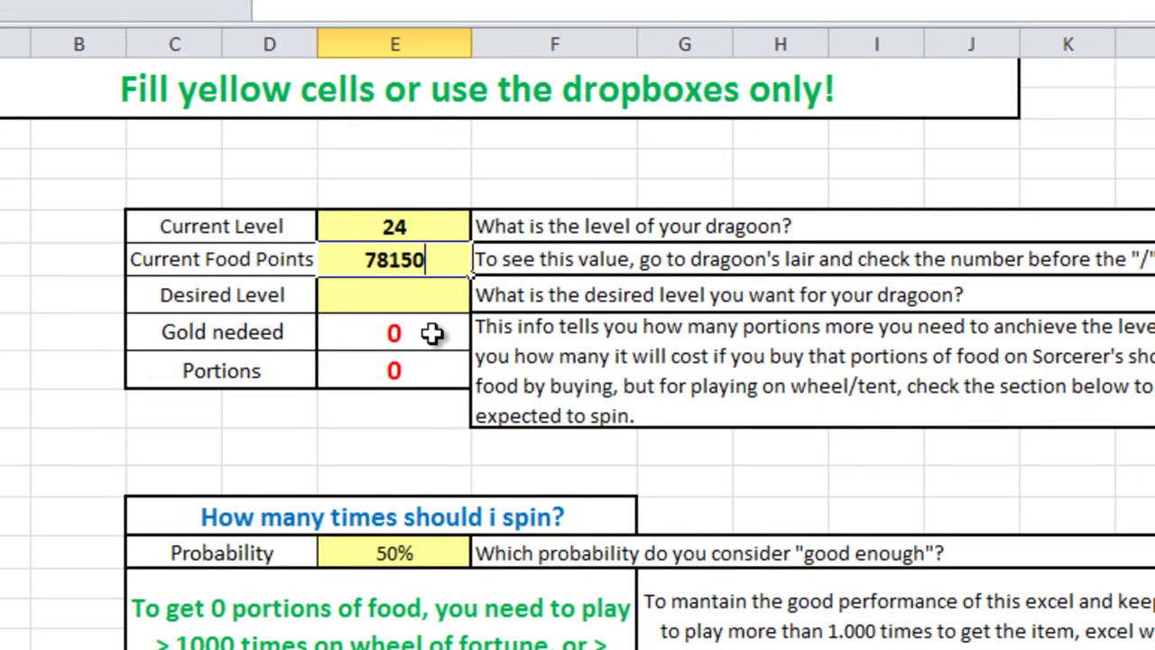
key(Return)
Step: Set the dragoon's desired level to 25 and select the gold and portions results
text(25)
key(Return)
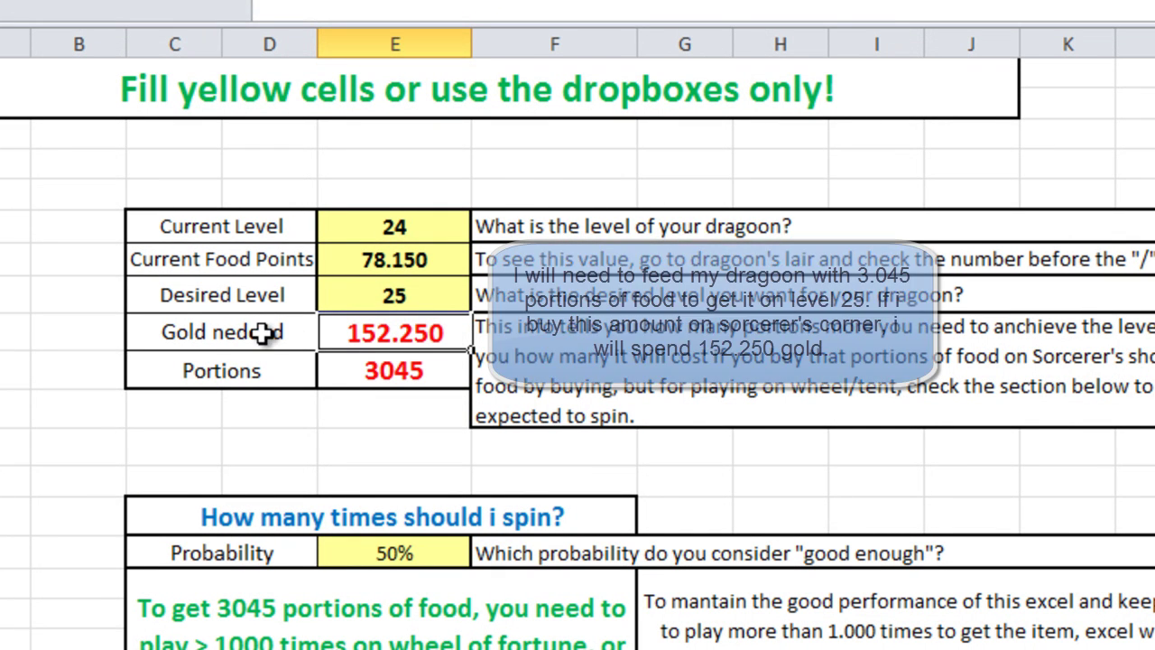
drag(220, 330, 351, 361)
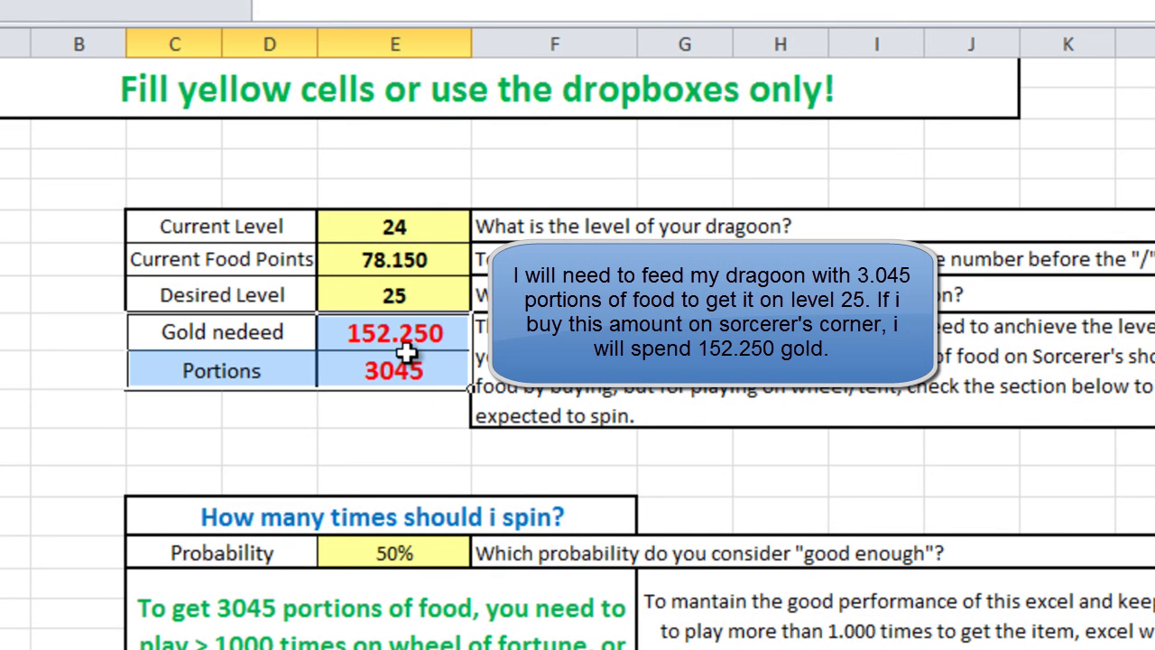
click(261, 333)
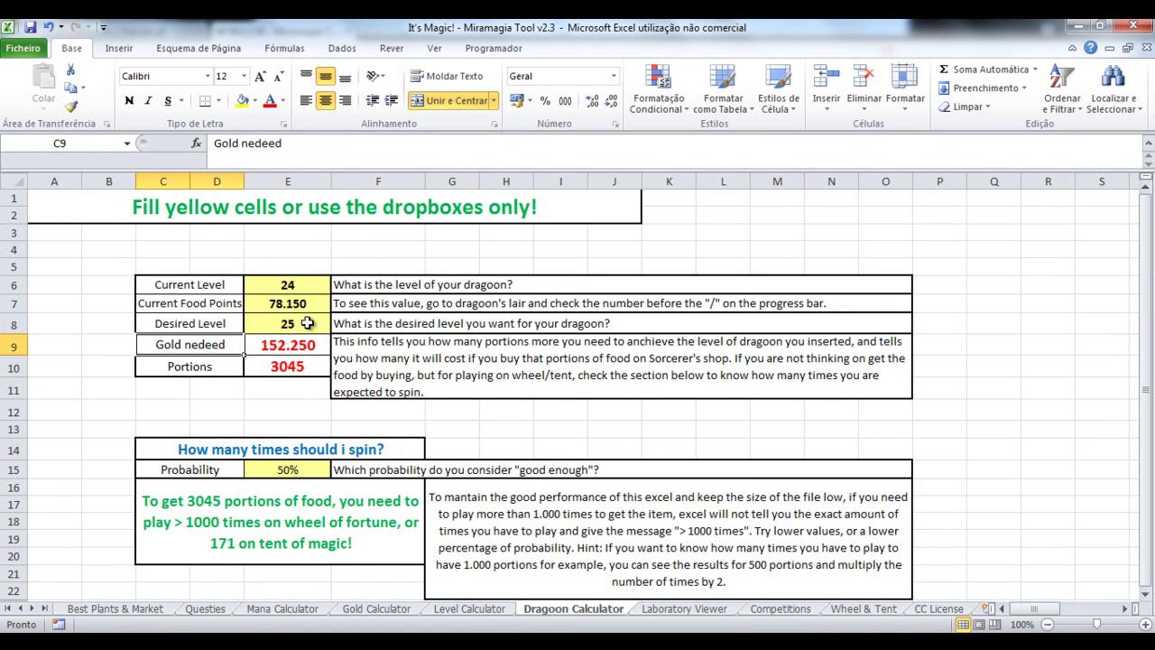
Step: Set the probability for the dragoon food spin estimate to 70%
scroll(307, 323, down, 2)
click(298, 368)
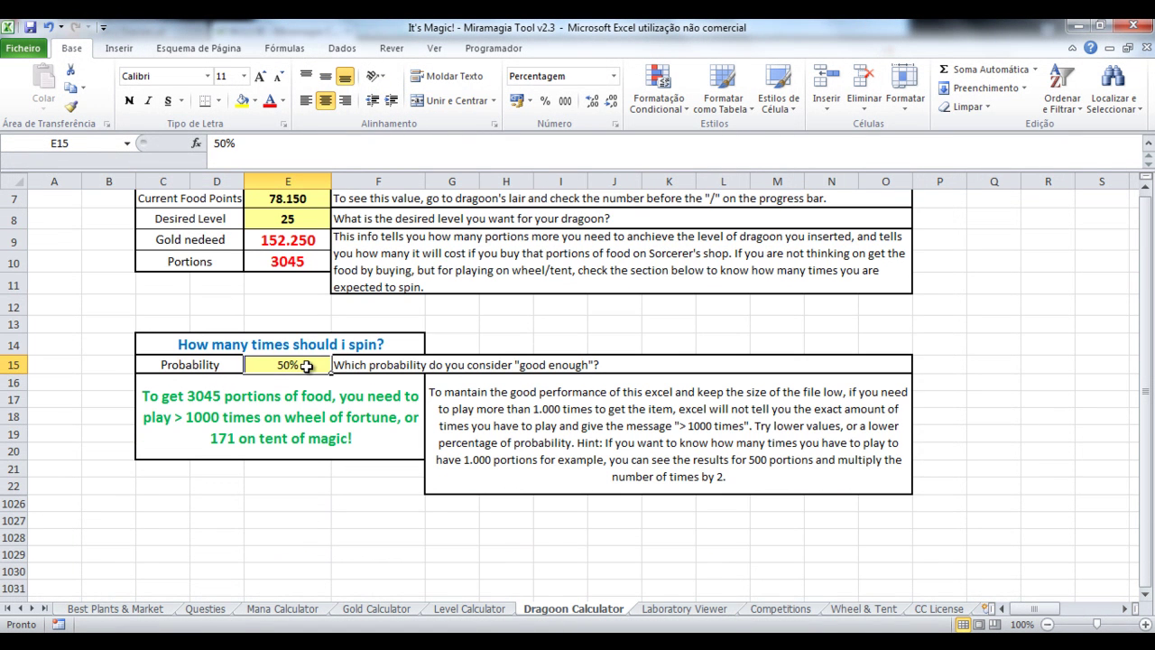
text(70)
key(Return)
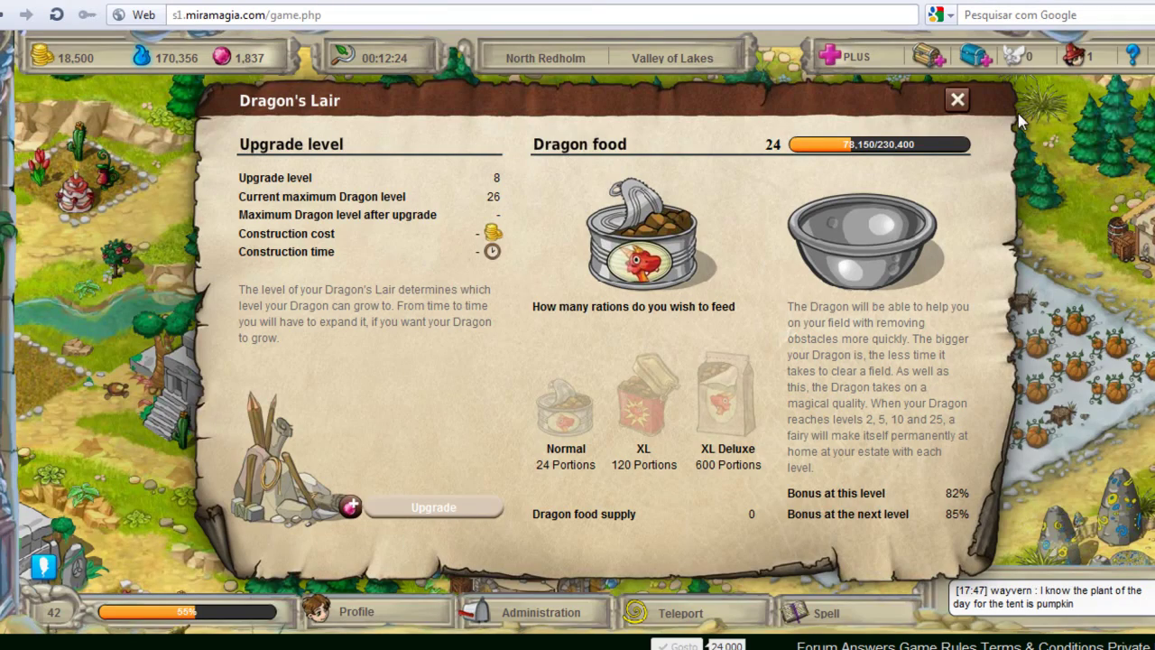
Step: Switch to the Miramagia game, close the Dragon's Lair and open the Magic Laboratory
click(957, 100)
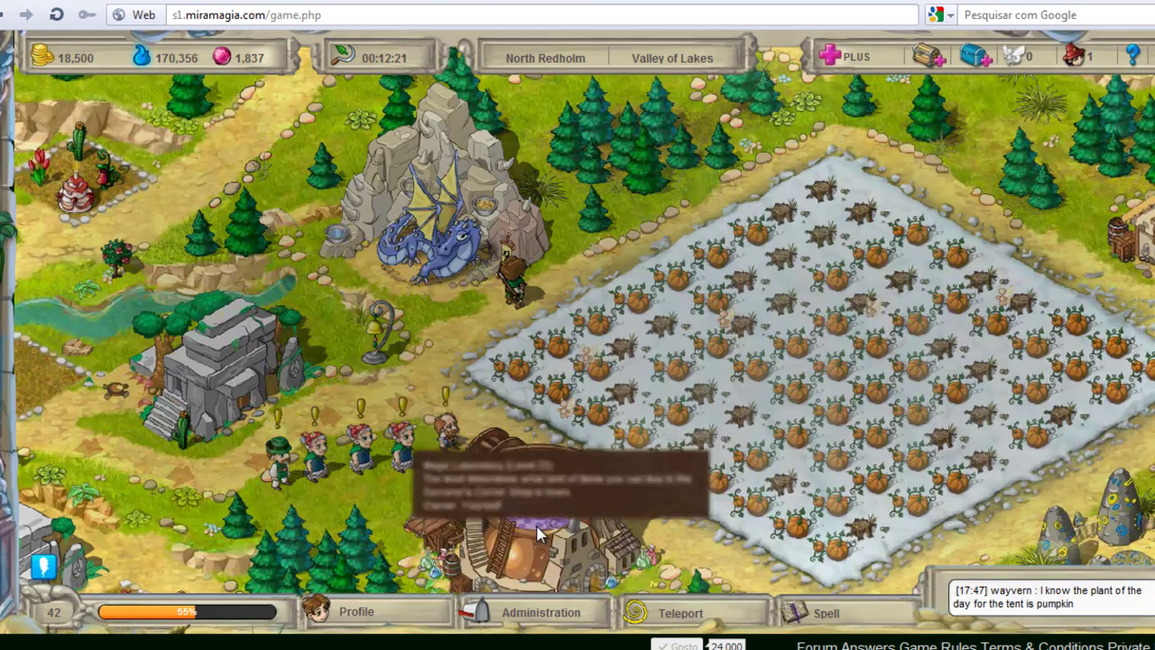
click(564, 517)
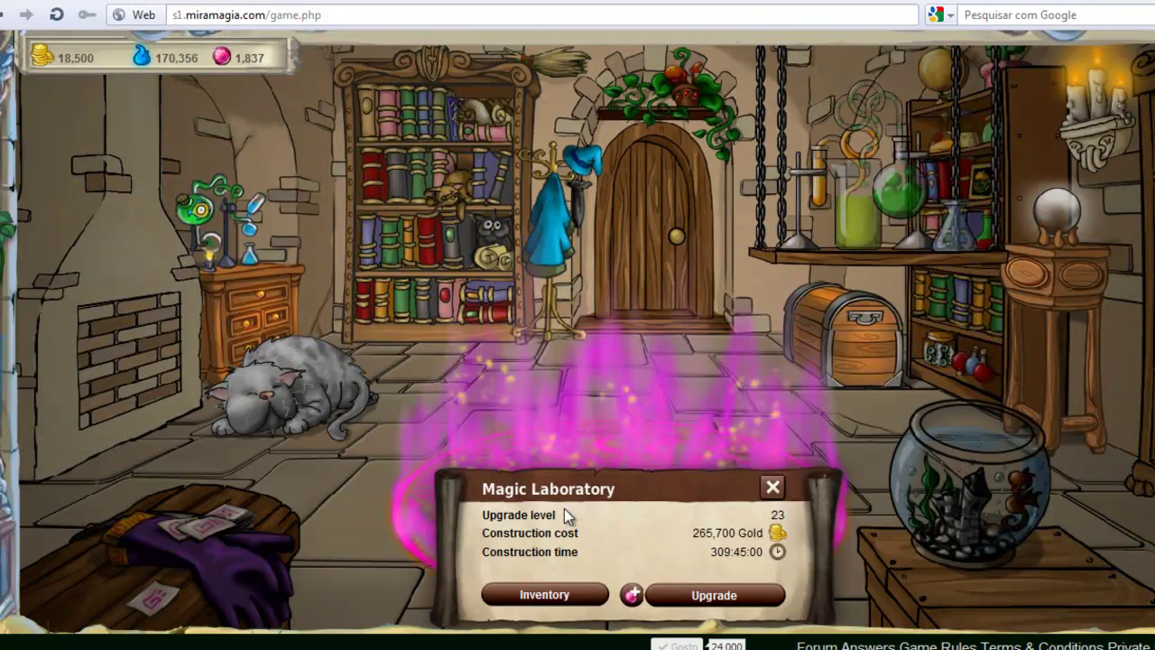
click(772, 487)
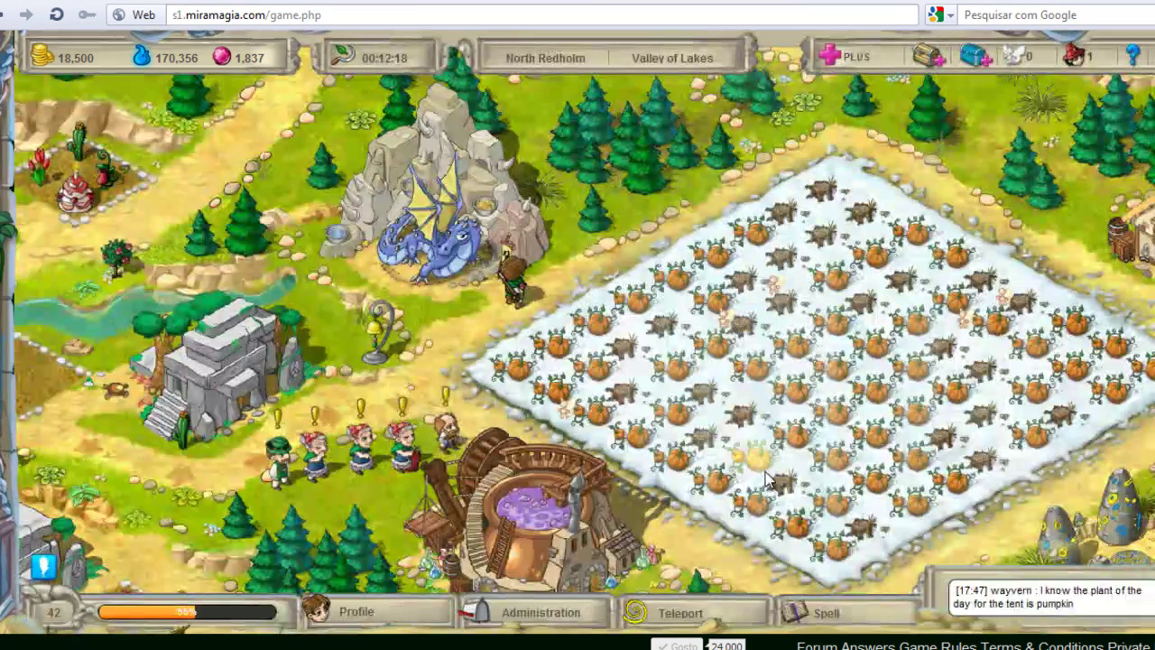
click(545, 503)
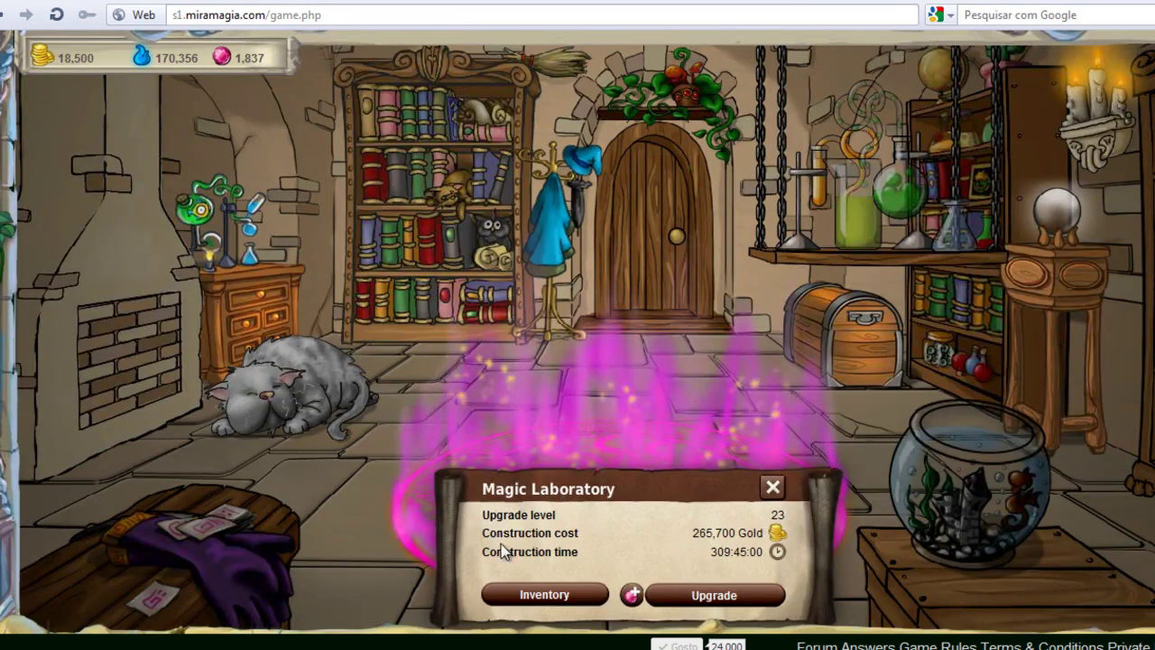
Step: Switch back to Excel and, in the Laboratory Viewer sheet, set the four mana item bonuses to 2%, 3%, 1% and 3%
click(379, 614)
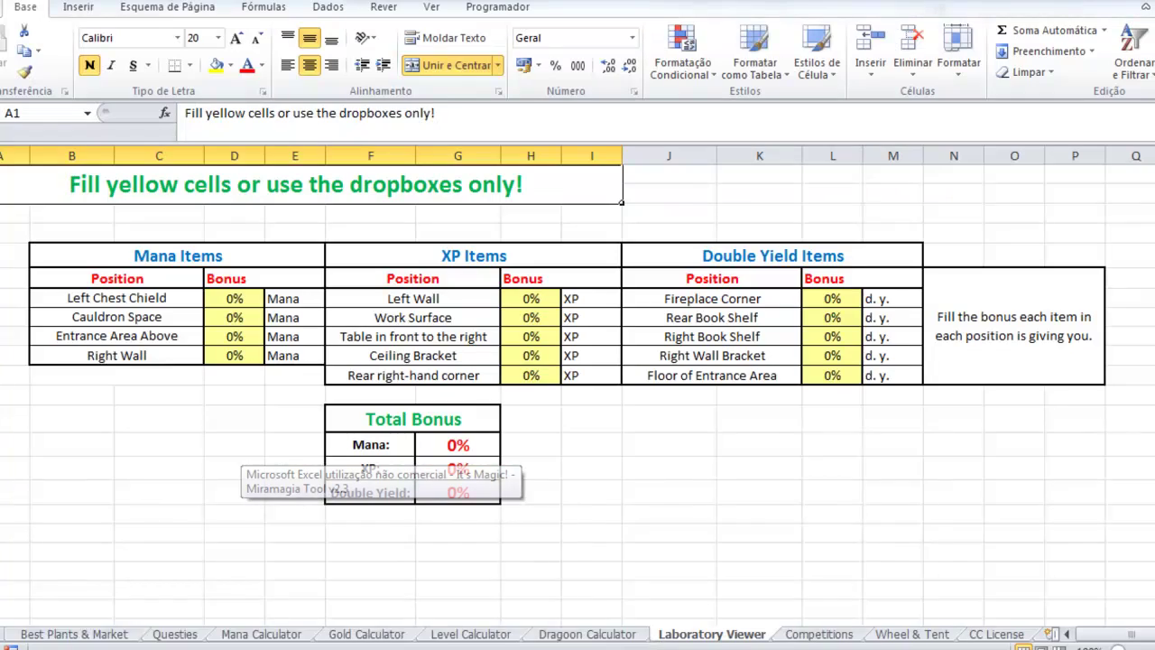
click(233, 298)
text(2)
key(Return)
text(3)
key(Return)
text(1)
key(Return)
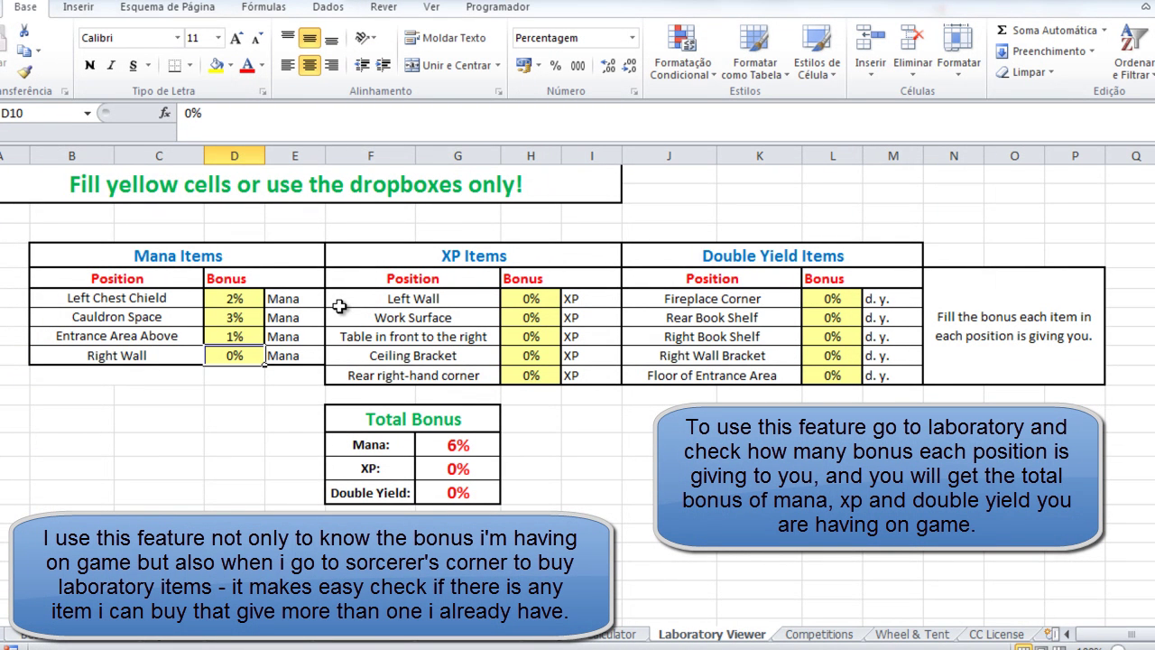
text(3)
key(Return)
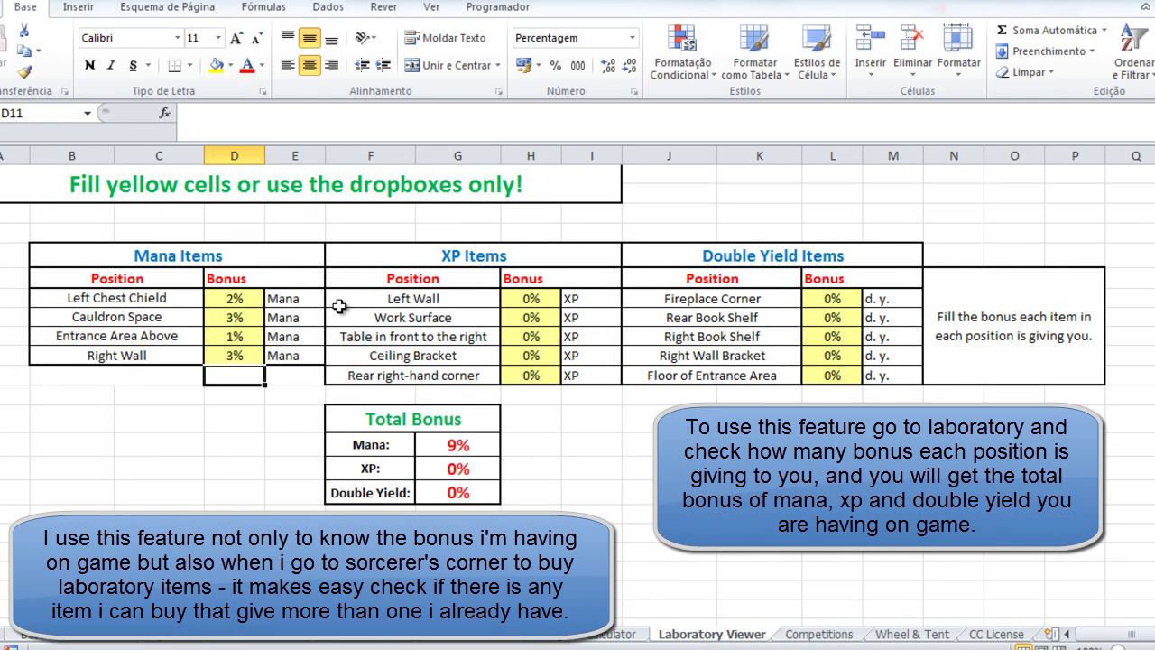
Step: Set the five XP item bonuses to 5%, 3%, 2%, 8% and 2%, from Left Wall down to Rear right-hand corner
click(531, 300)
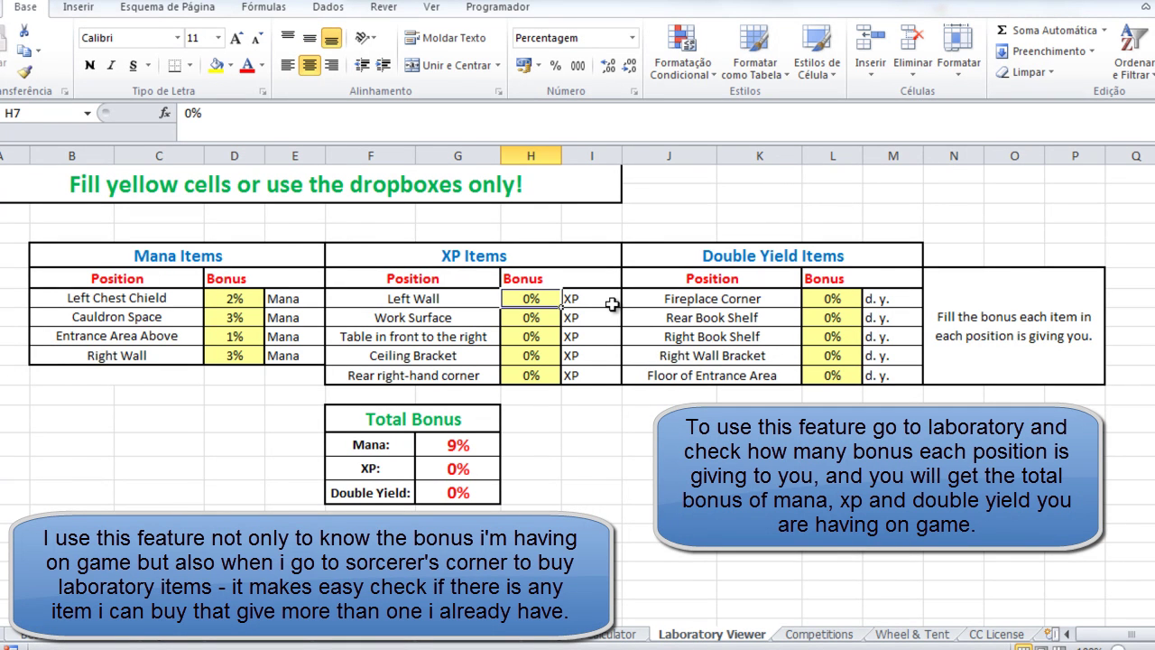
text(5)
key(Return)
text(3)
key(Return)
text(2)
key(Return)
text(8)
key(Return)
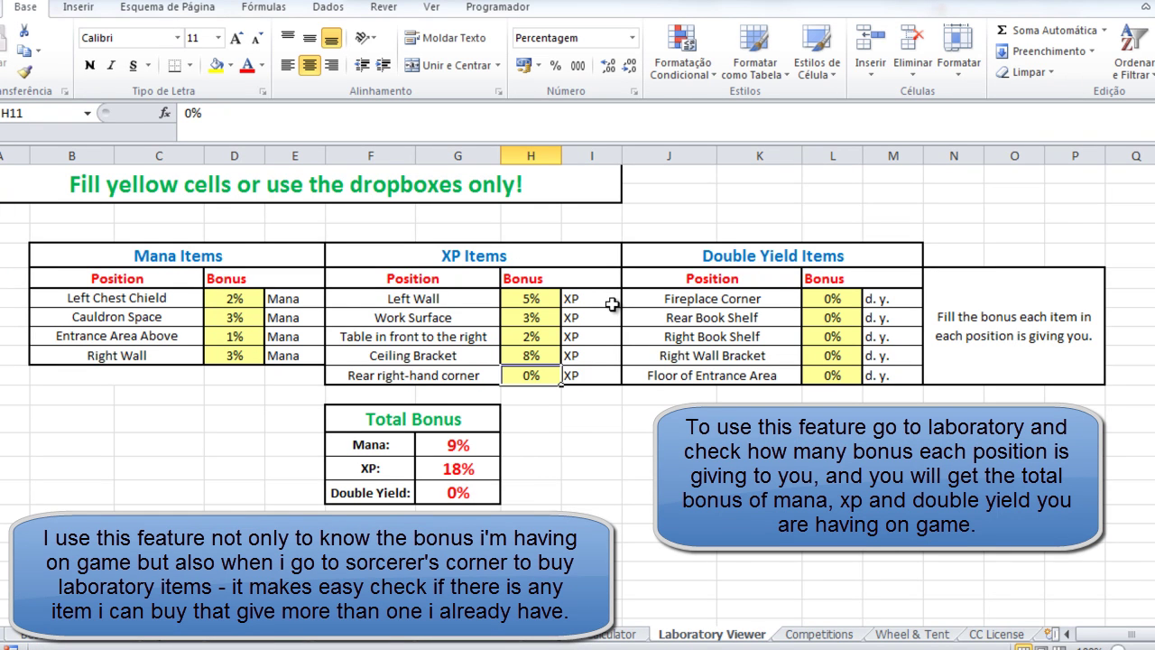
text(2)
key(Return)
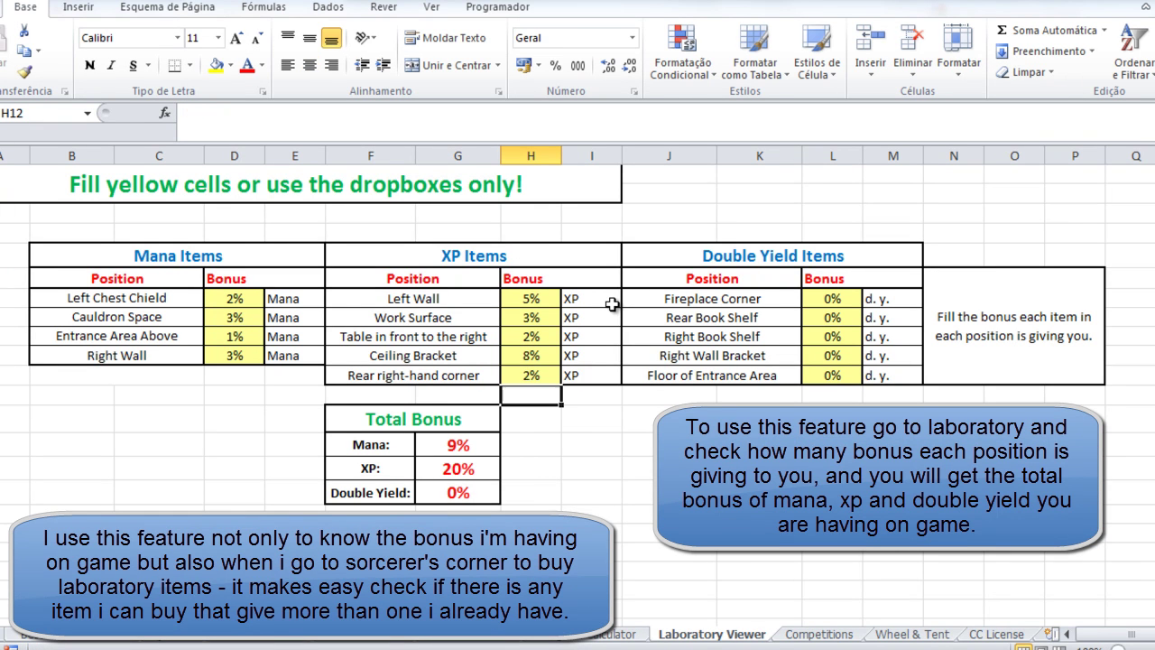
Step: Set the five double yield bonuses to 1%, 2%, 2%, 1% and 3%, from Fireplace Corner down to Floor of Entrance Area
click(830, 298)
text(1)
key(Return)
text(2)
key(Return)
text(2)
key(Return)
text(1)
key(Return)
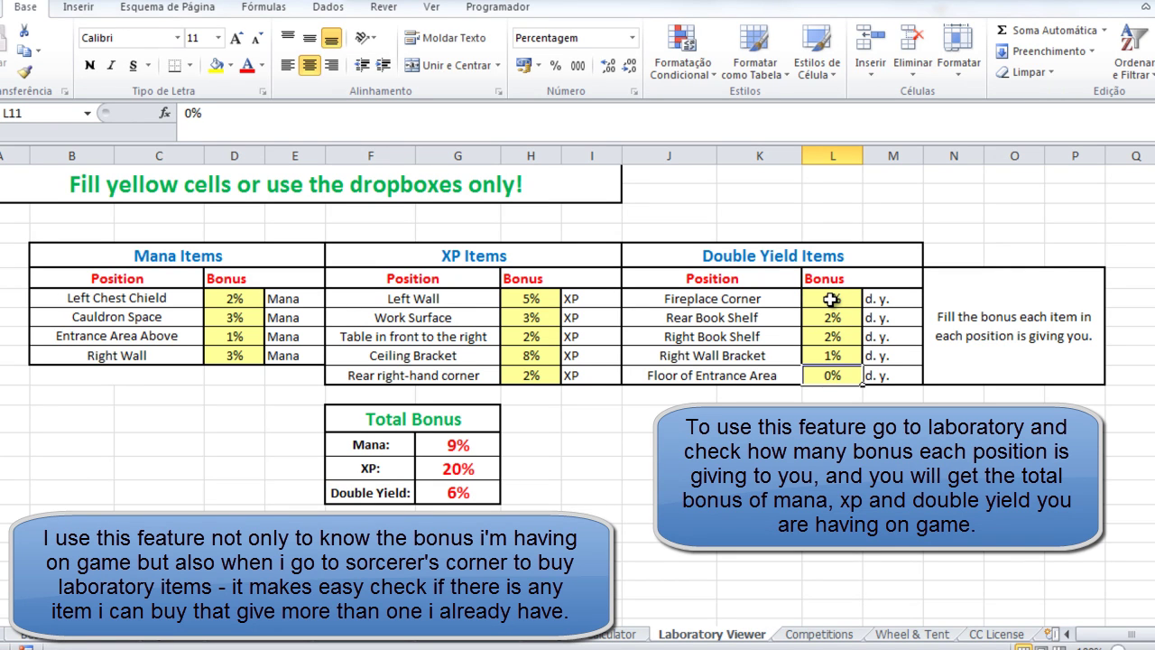
text(3)
key(Return)
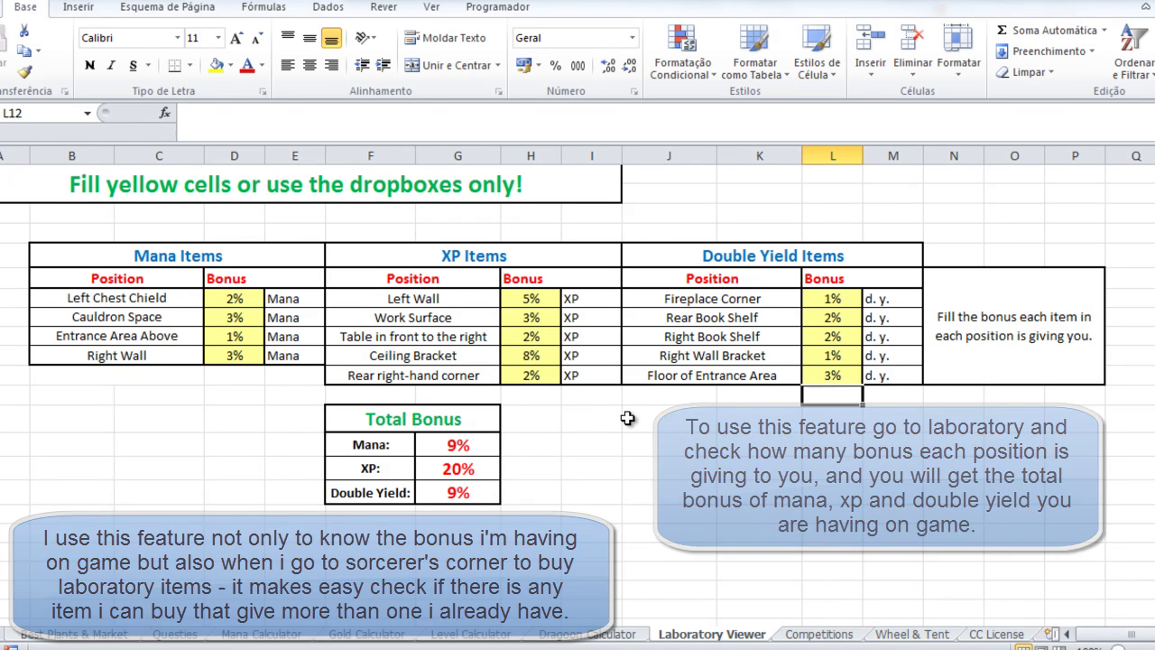
Step: Highlight the Total Bonus table and open the Competitions sheet
drag(403, 416, 393, 499)
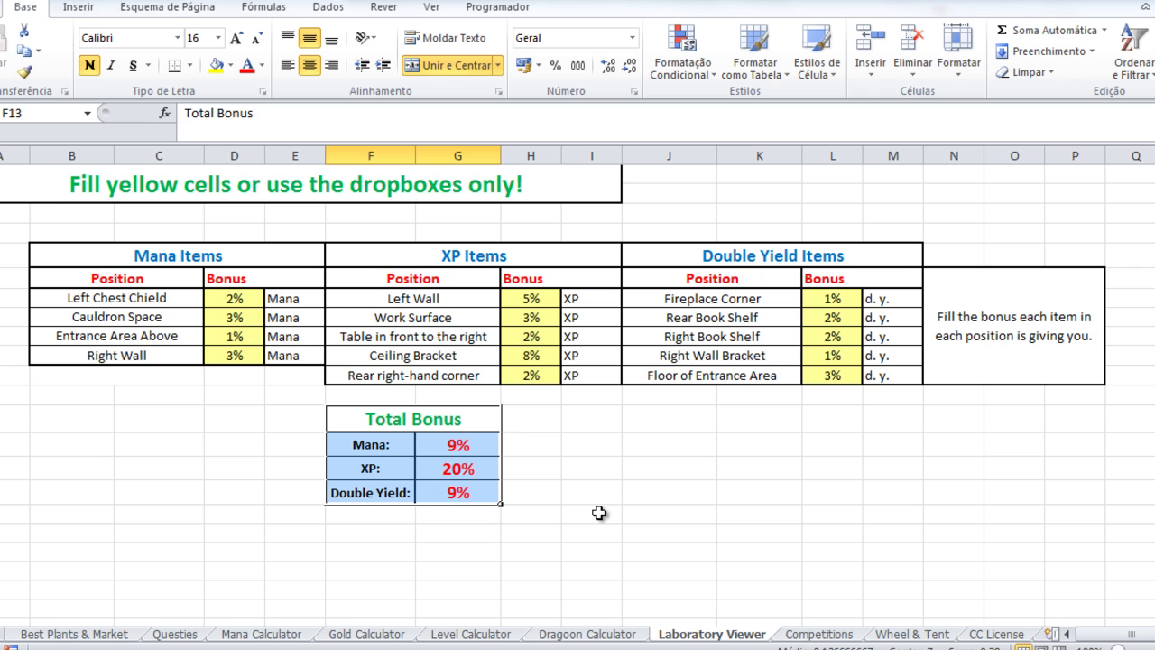
click(393, 415)
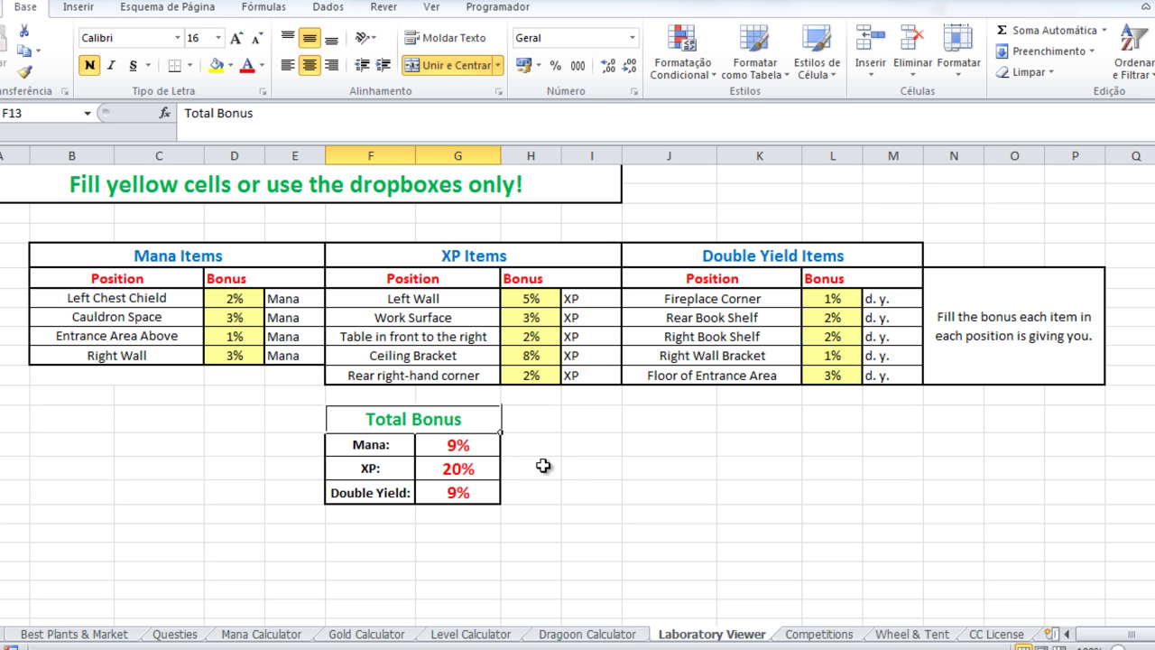
click(842, 639)
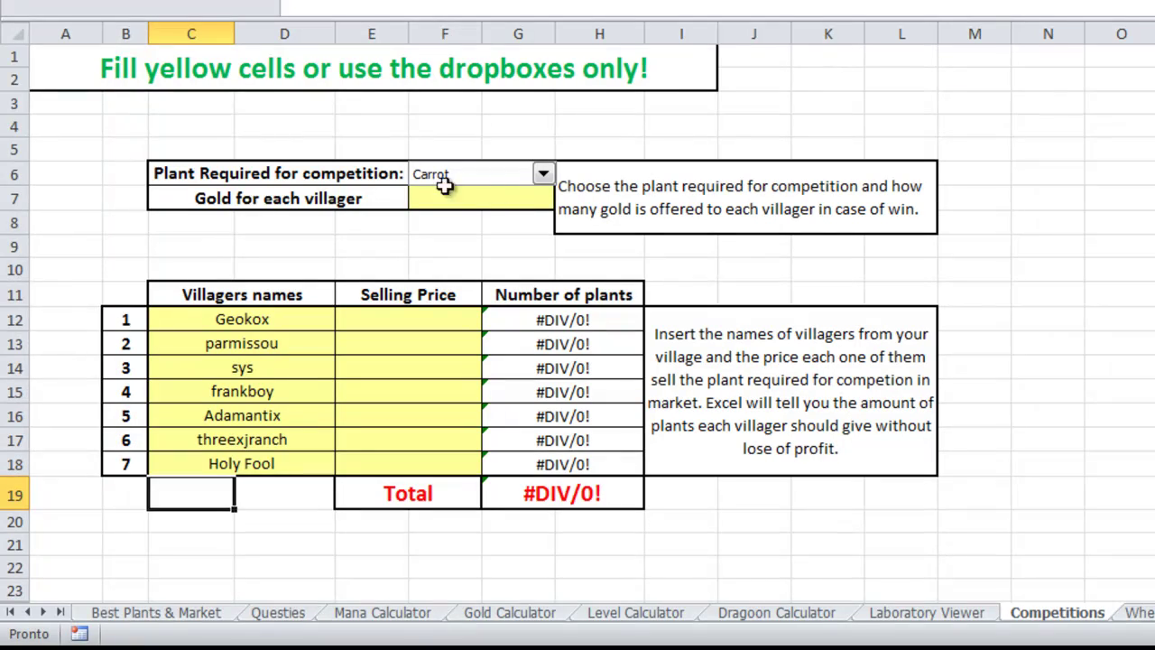
Step: Switch to the Miramagia game, close the Magic Laboratory and look around the village
click(341, 76)
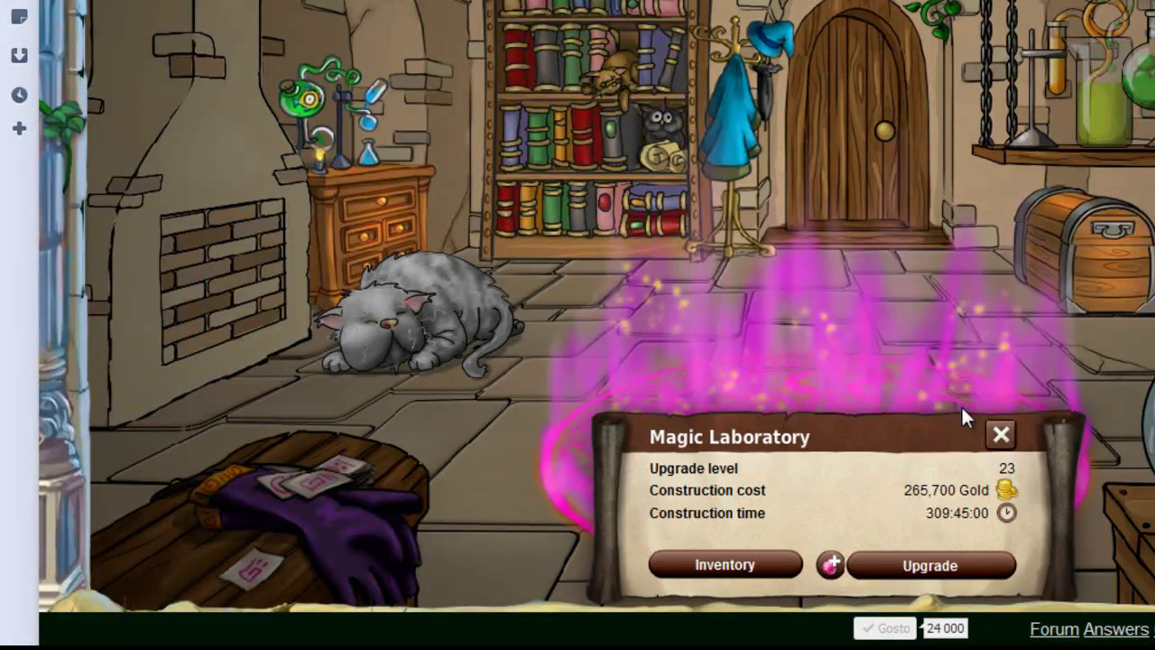
click(1001, 435)
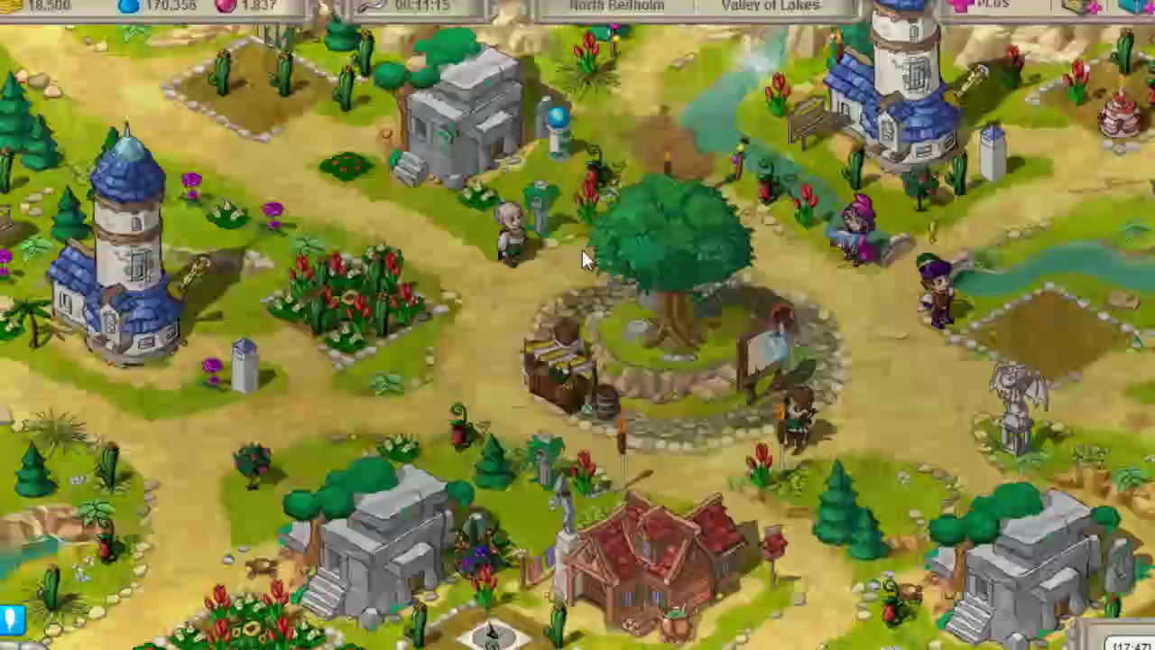
click(607, 154)
click(412, 294)
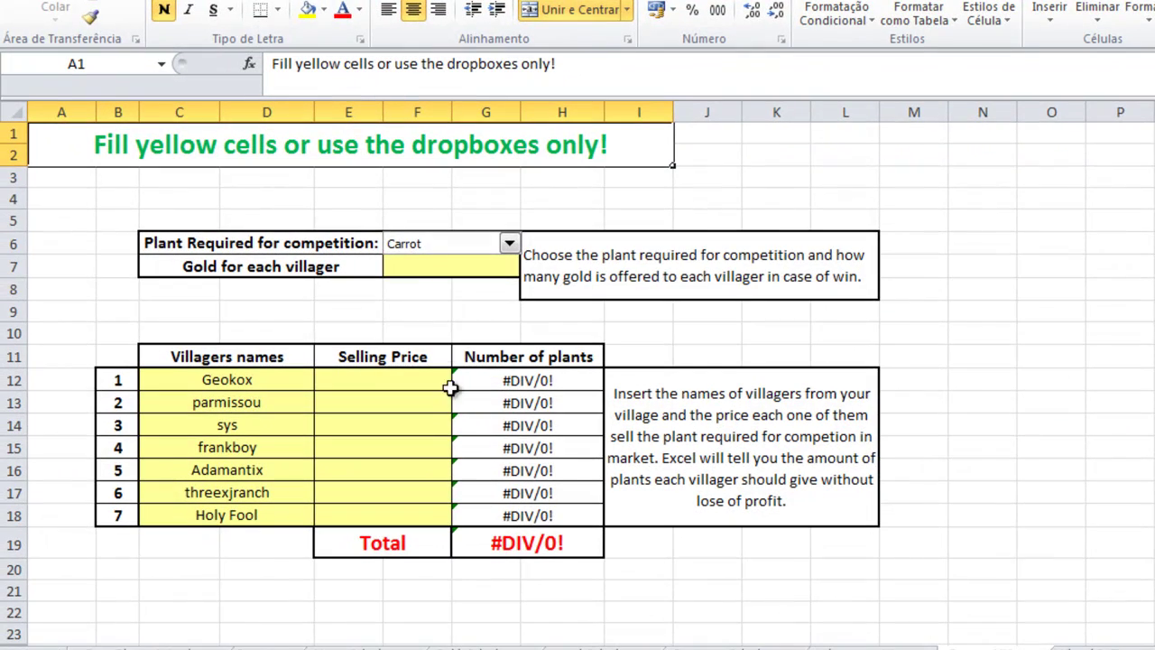
Step: In the Excel Competitions sheet, choose Cristal Fern as the required plant and set the gold for each villager to 102235
click(451, 244)
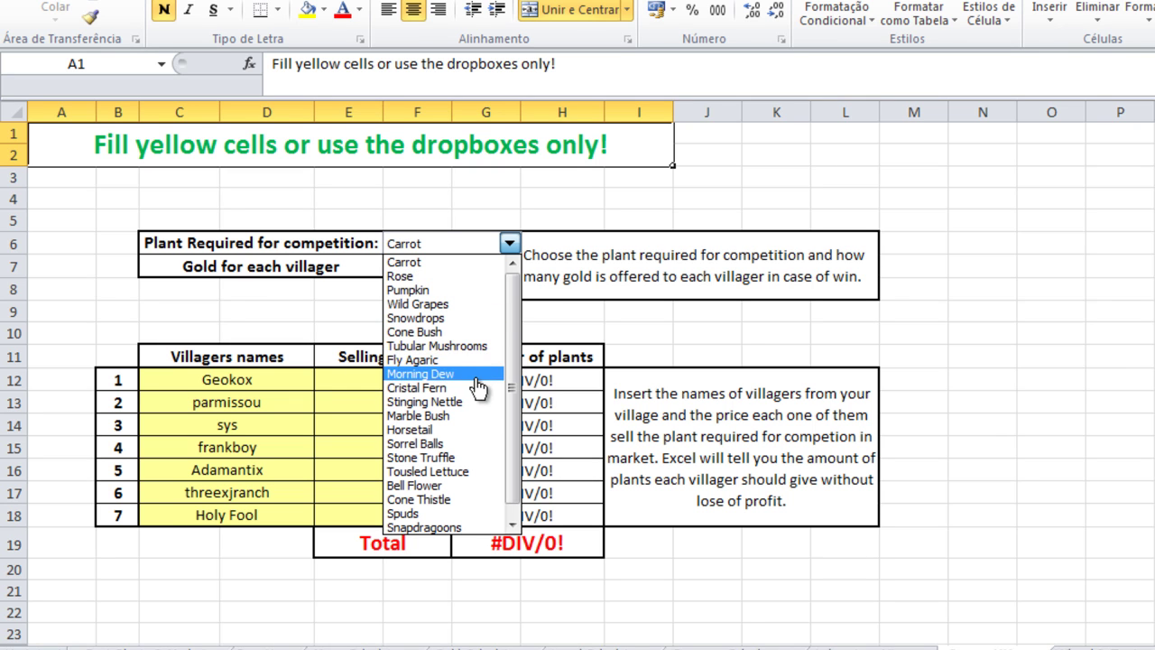
click(477, 388)
click(461, 267)
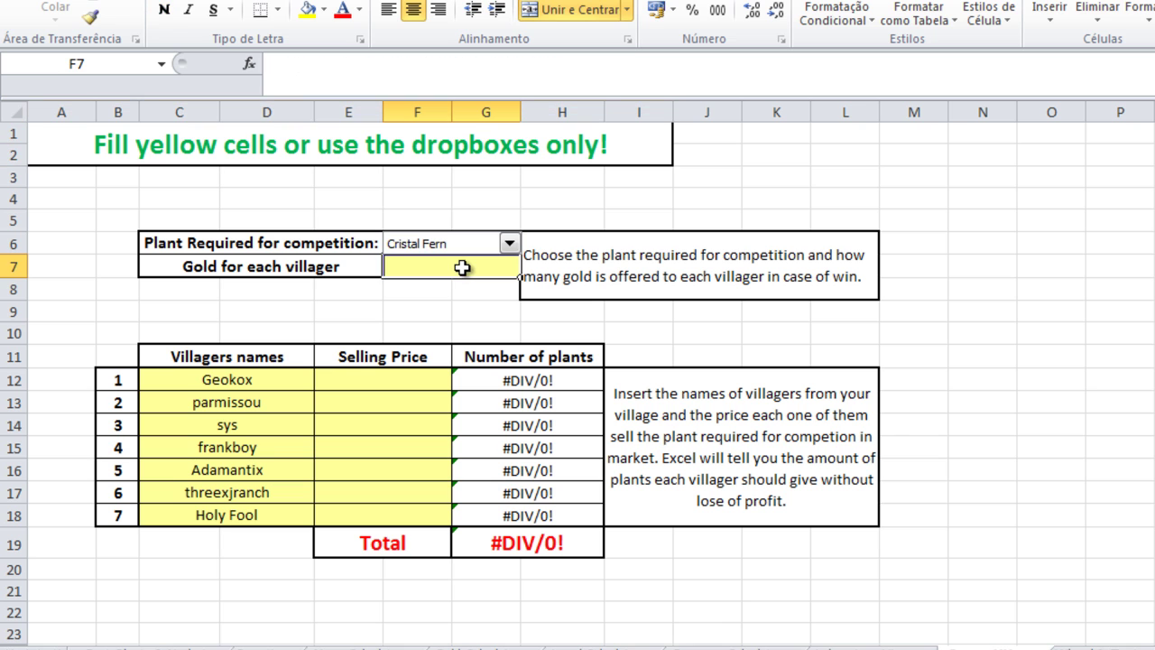
text(102.2)
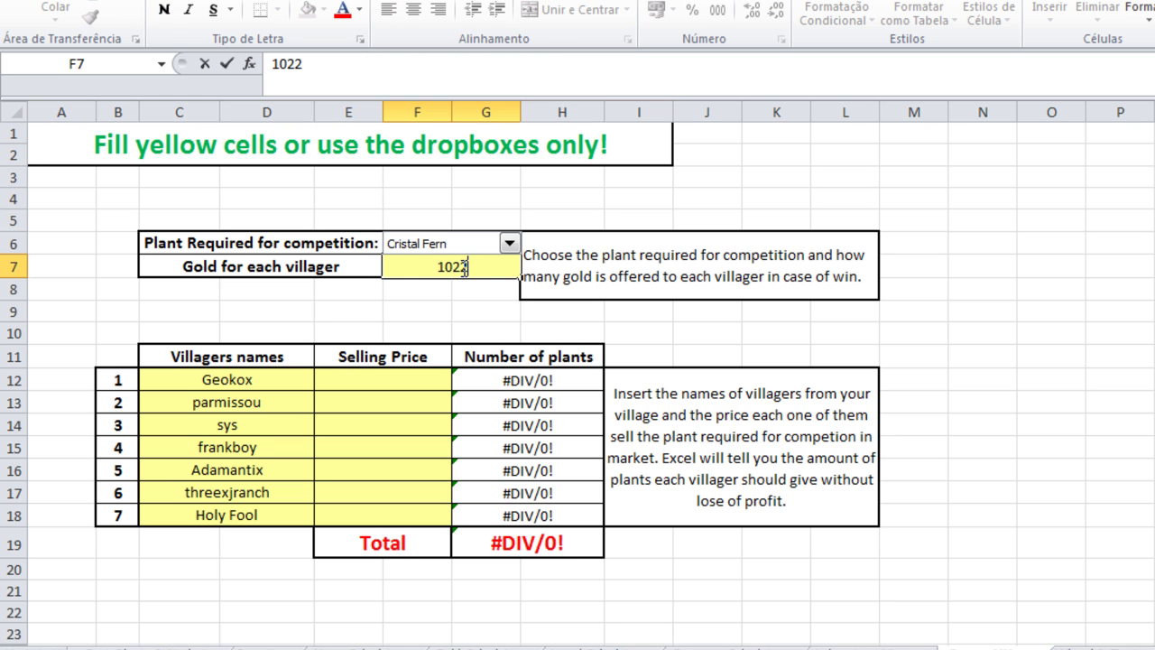
text(35)
key(Return)
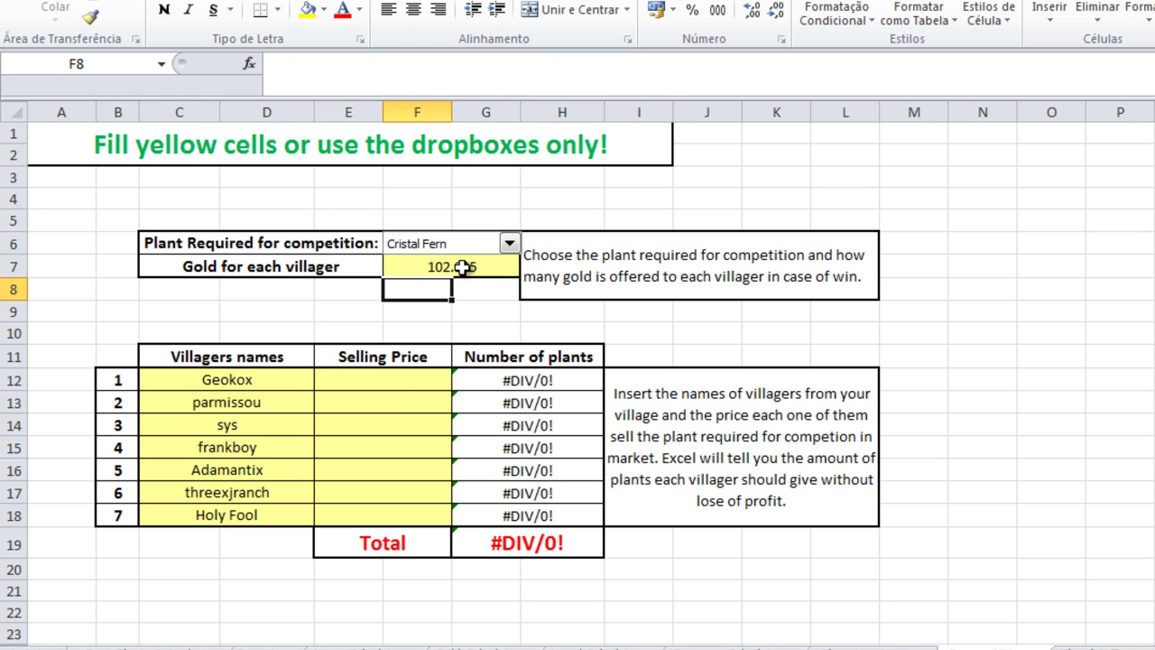
Step: Check the sell price of Cristal Fern in the Best Plants & Market sheet and return to the first villager's selling price in Competitions
click(394, 389)
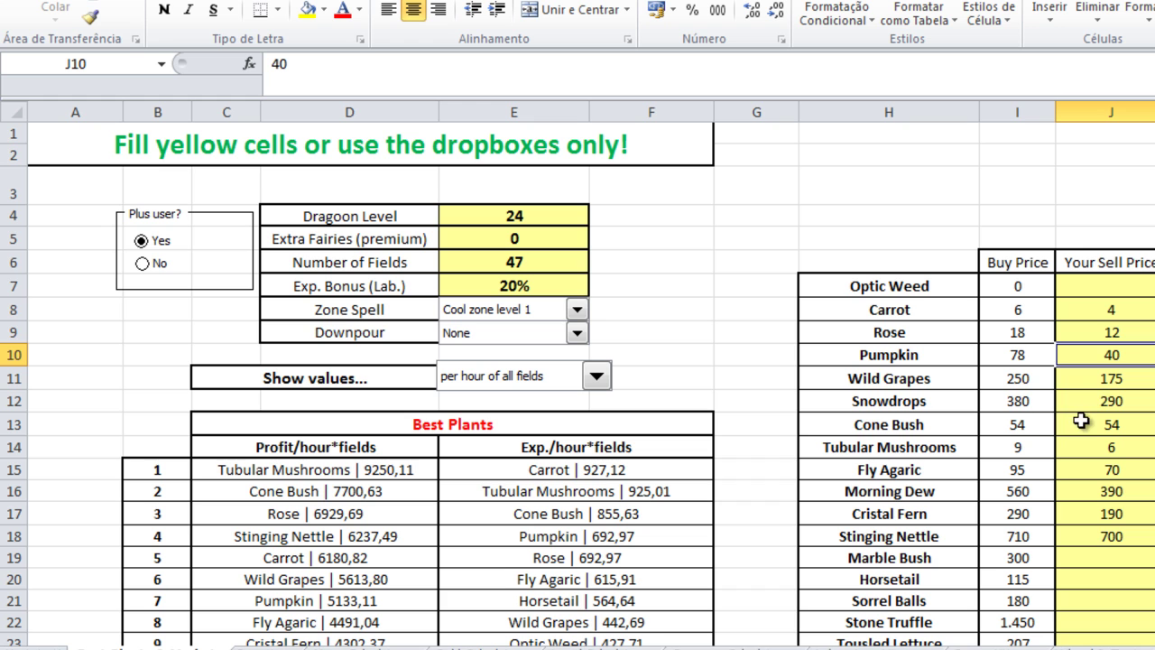
click(978, 515)
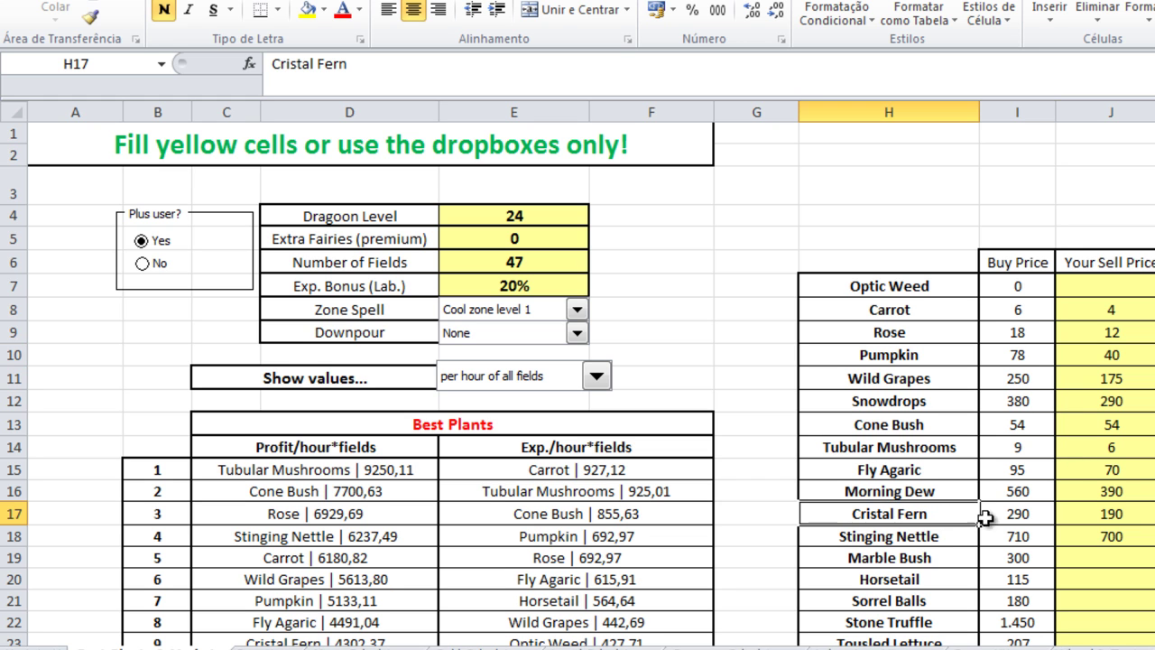
click(1119, 515)
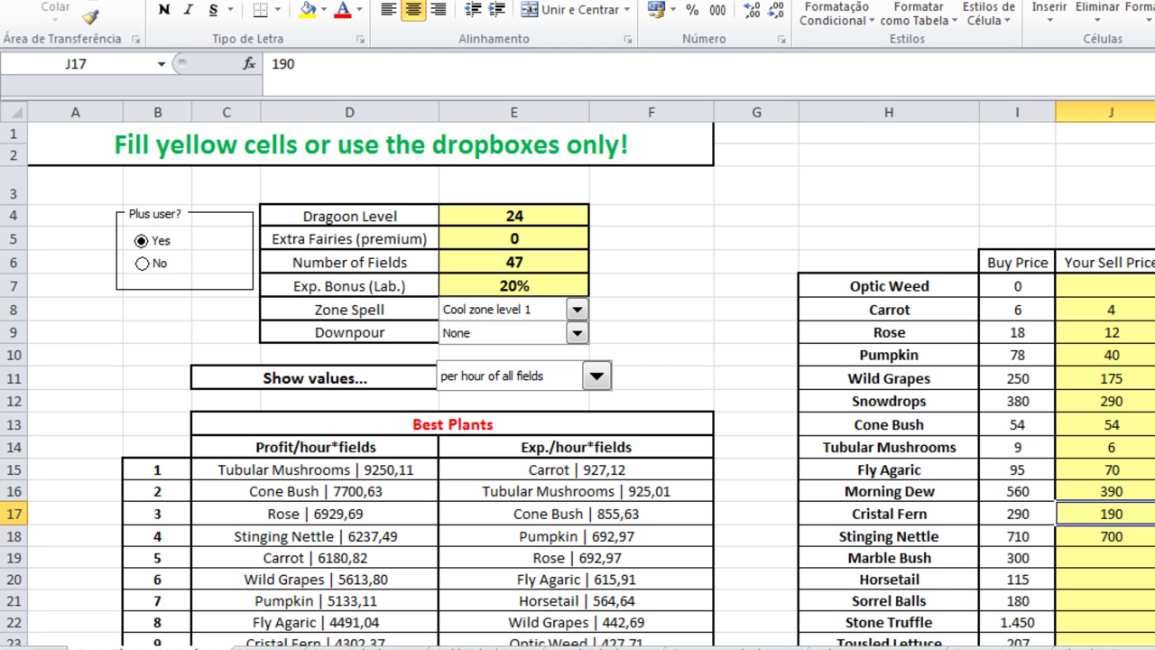
click(979, 647)
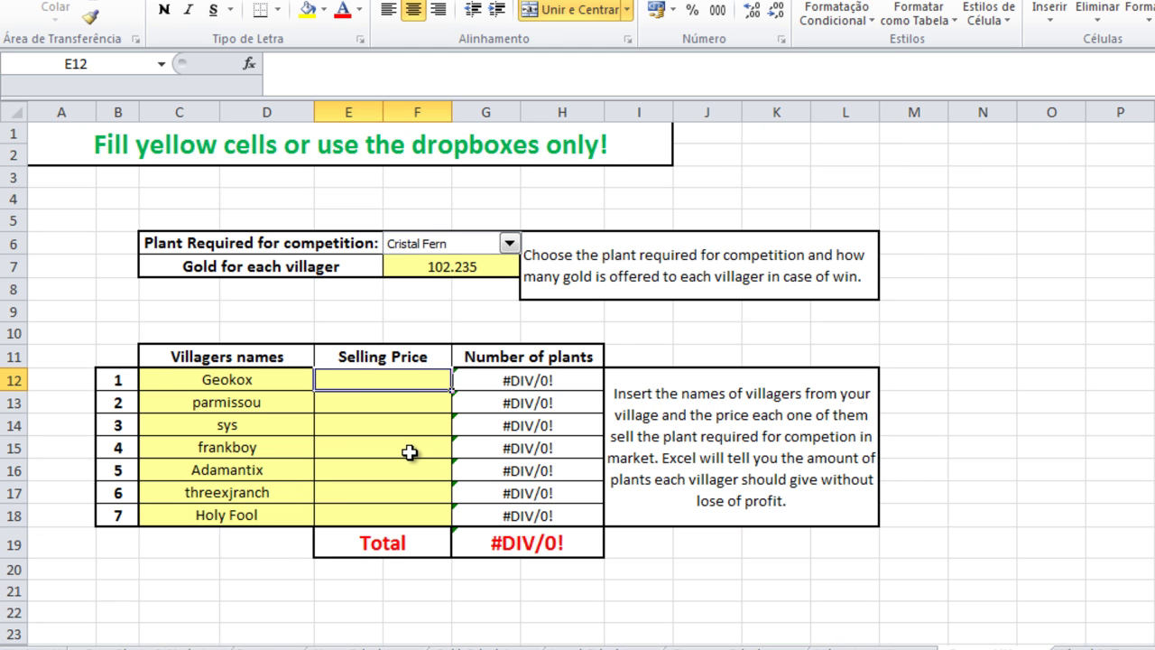
Step: Enter selling prices of 182, 191, 193 and 185 for the first four villagers
text(182)
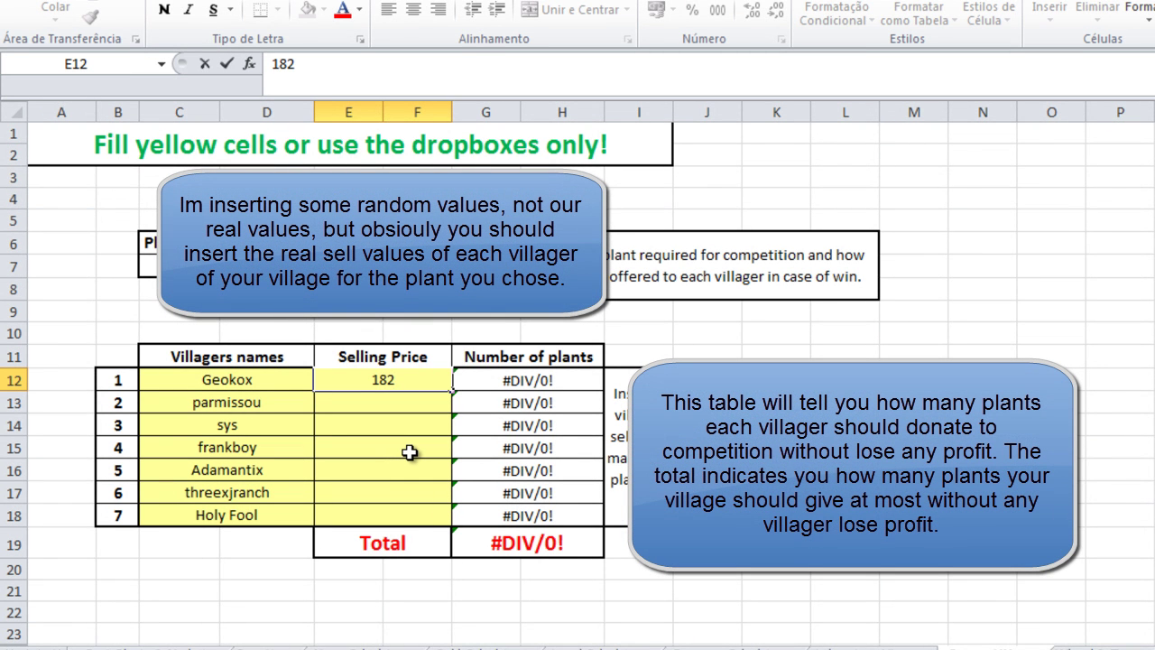
key(Return)
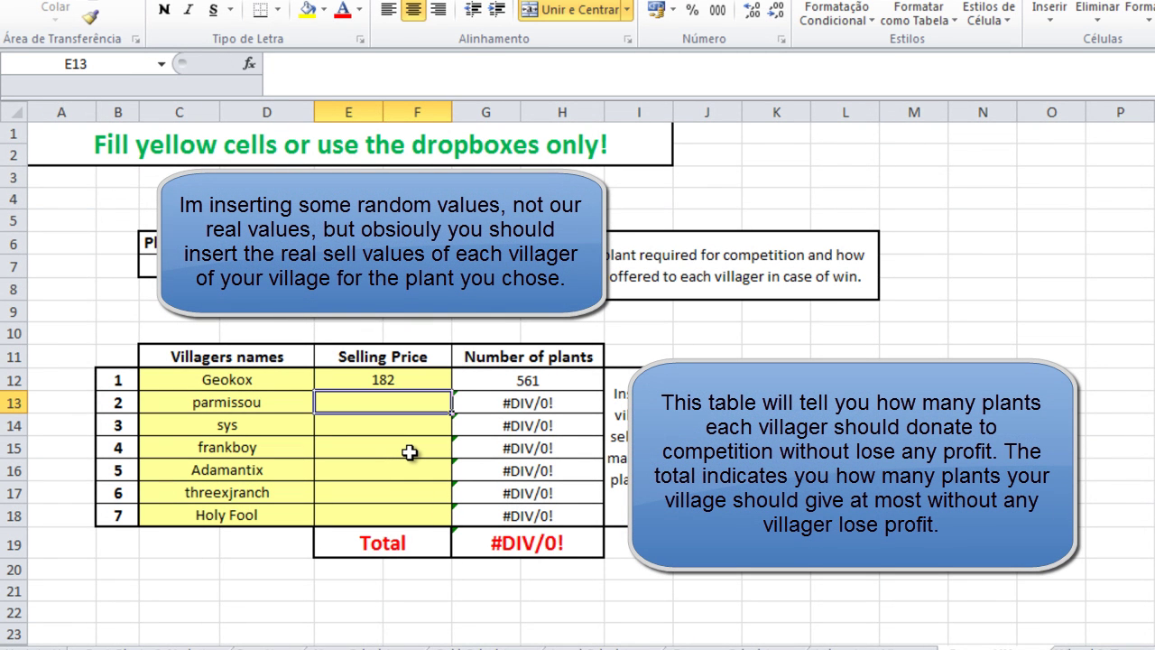
text(191)
key(Return)
text(19)
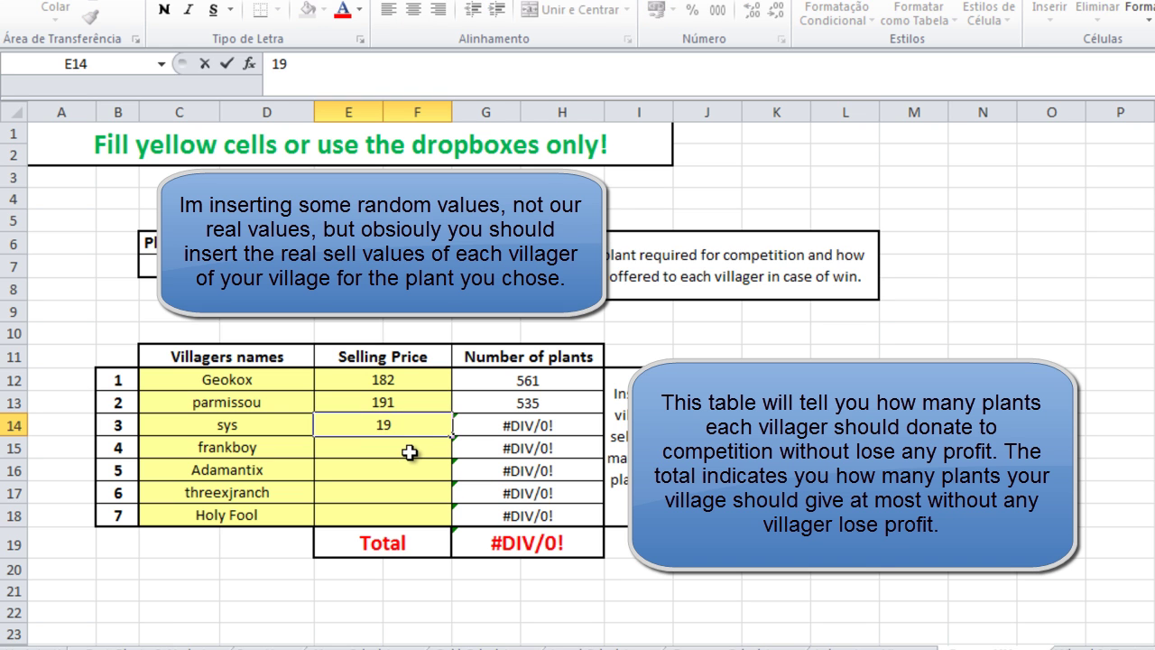
text(3)
key(Return)
text(185)
key(Return)
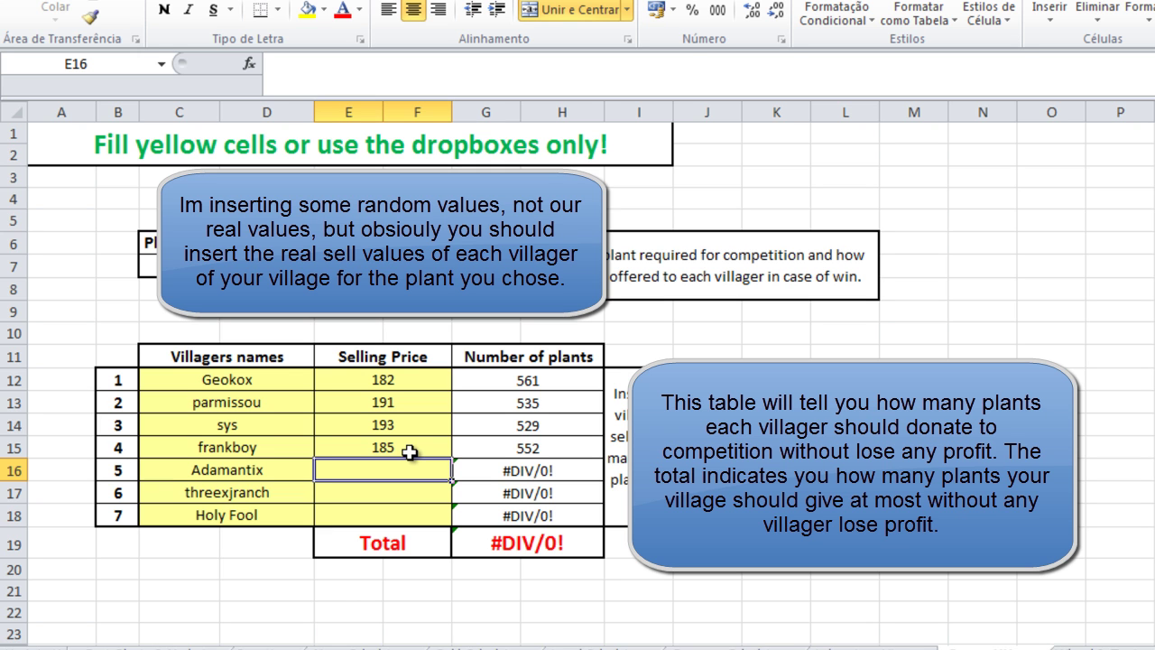
Step: Enter selling prices of 180, 181 and 190 for the fifth, sixth and seventh villagers, then select the total number of plants
text(180)
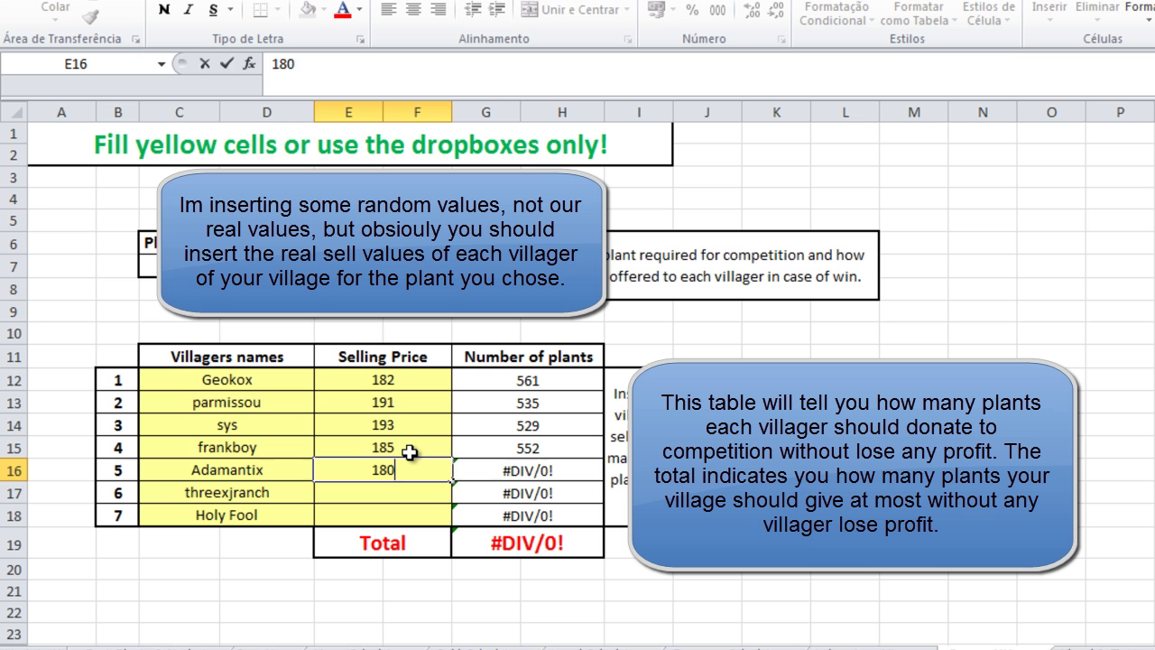
key(Return)
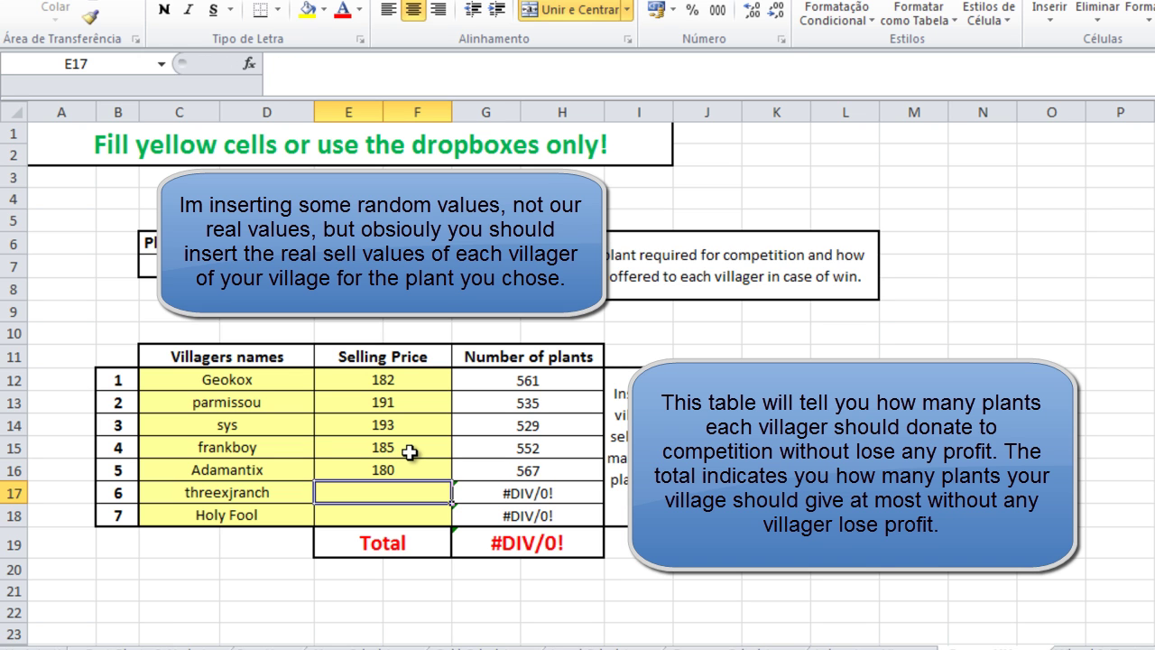
key(Return)
text(190)
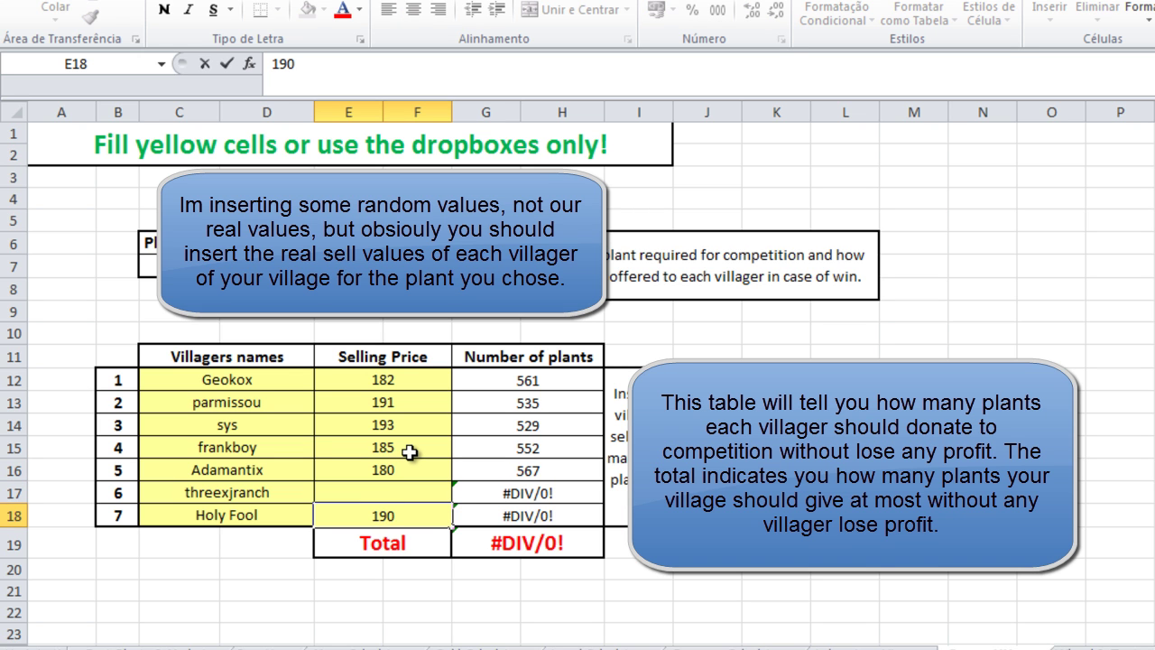
key(Up)
text(18)
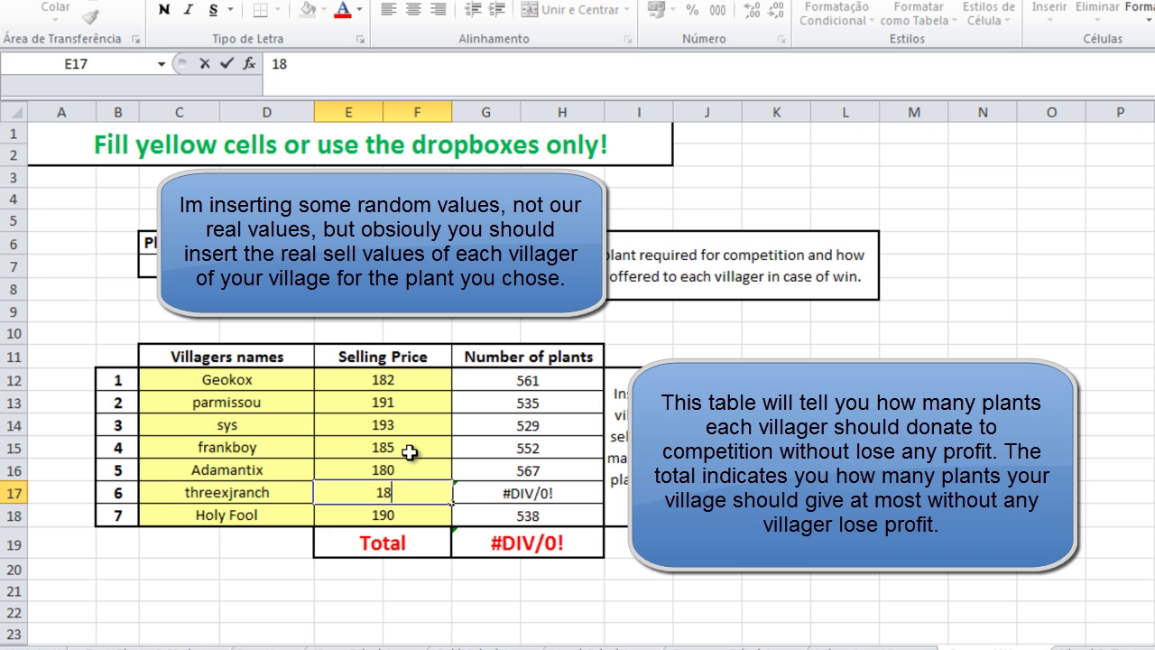
text(1)
key(Return)
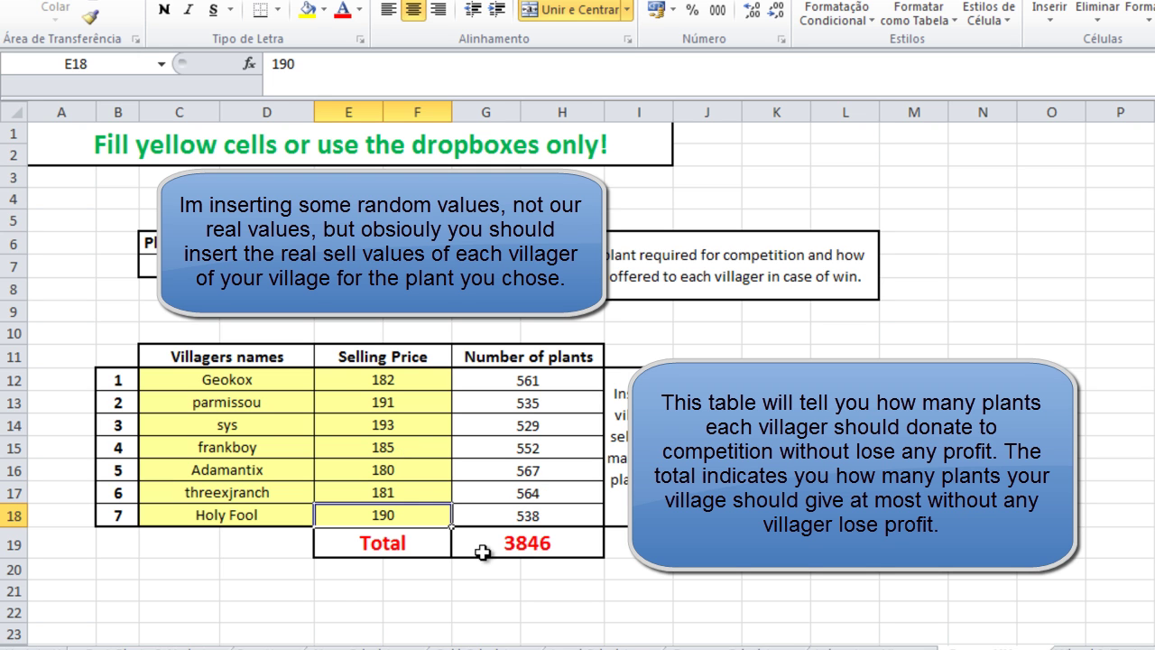
scroll(610, 509, down, 1)
click(573, 480)
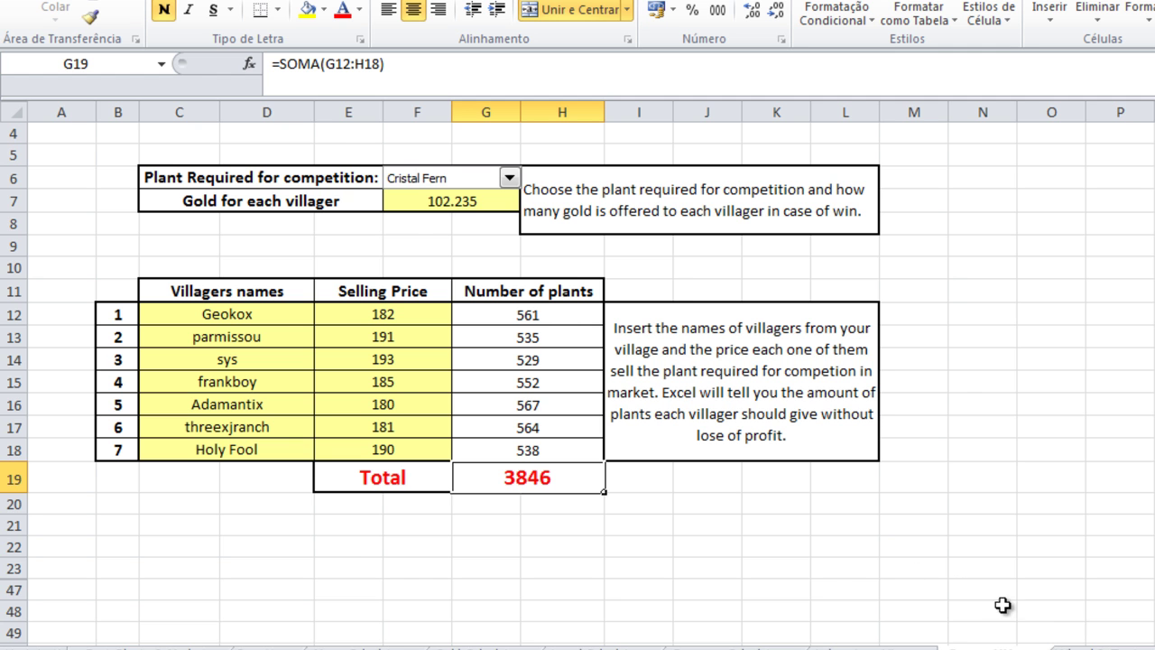
Step: In the wheel and tent sheet, set the "How many times should I spin?" table to Tent of Magic with Coins as the wanted item
click(1064, 646)
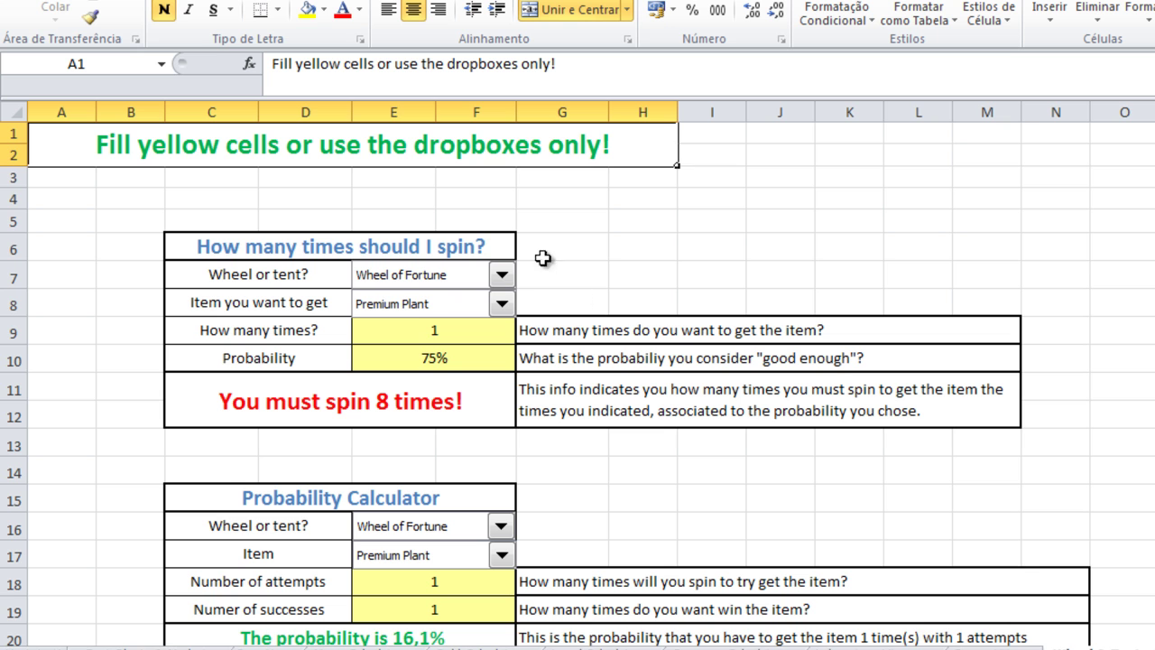
click(496, 279)
click(488, 309)
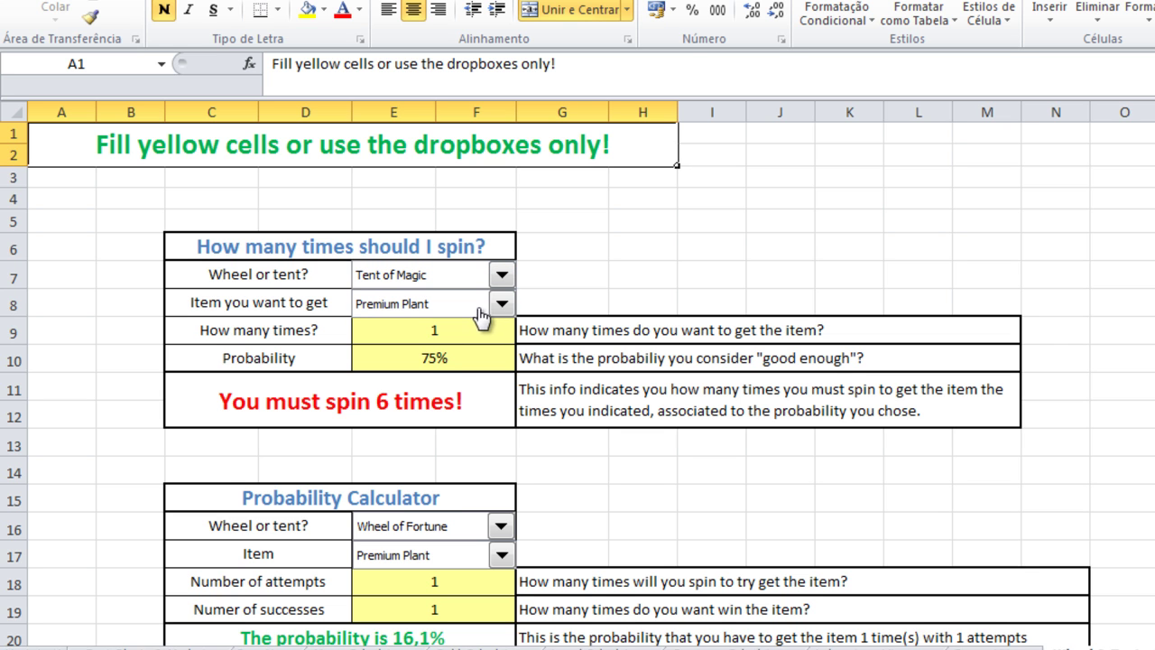
click(490, 308)
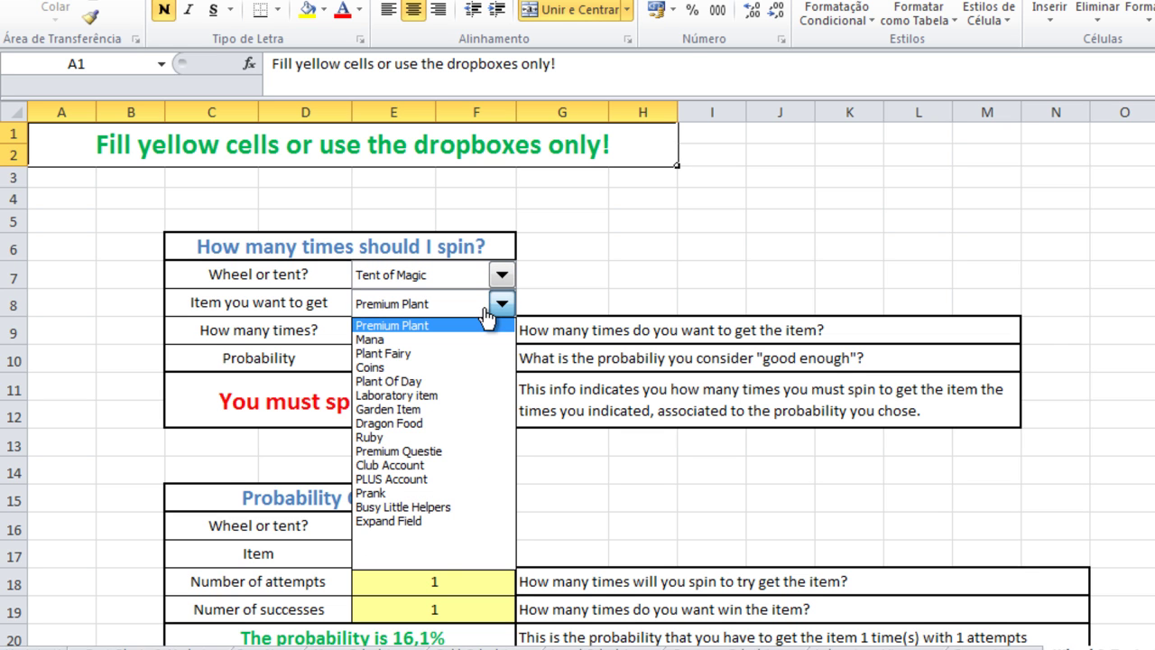
click(469, 366)
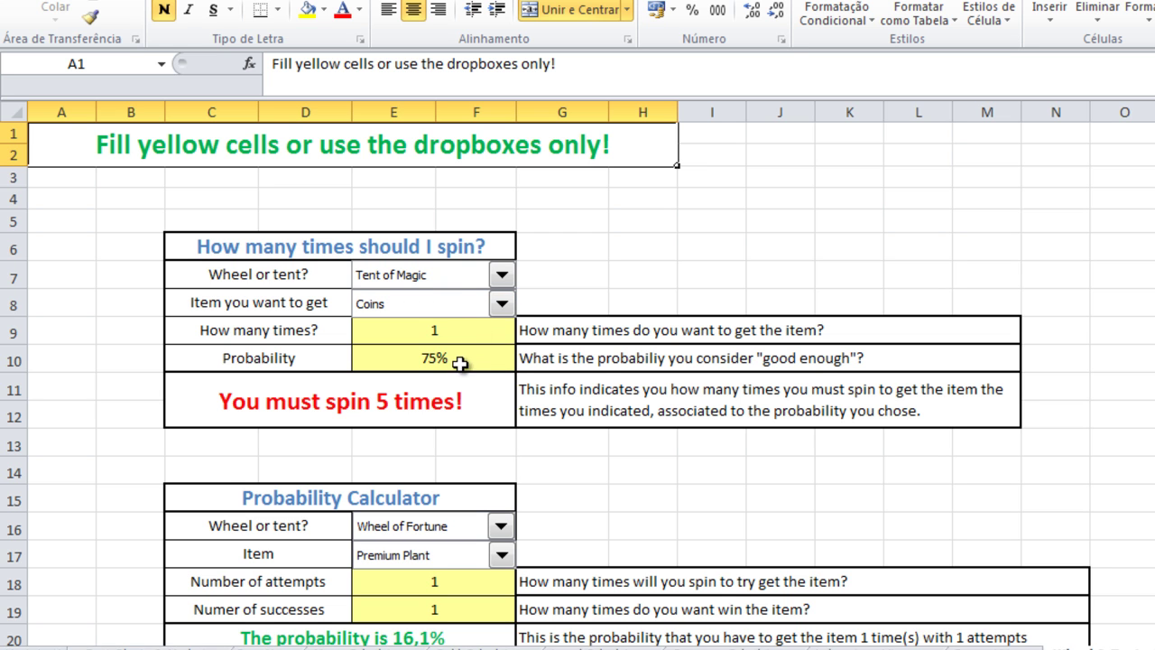
Step: Set the number of times to get the item to 5 and the acceptable probability to 50%
click(449, 334)
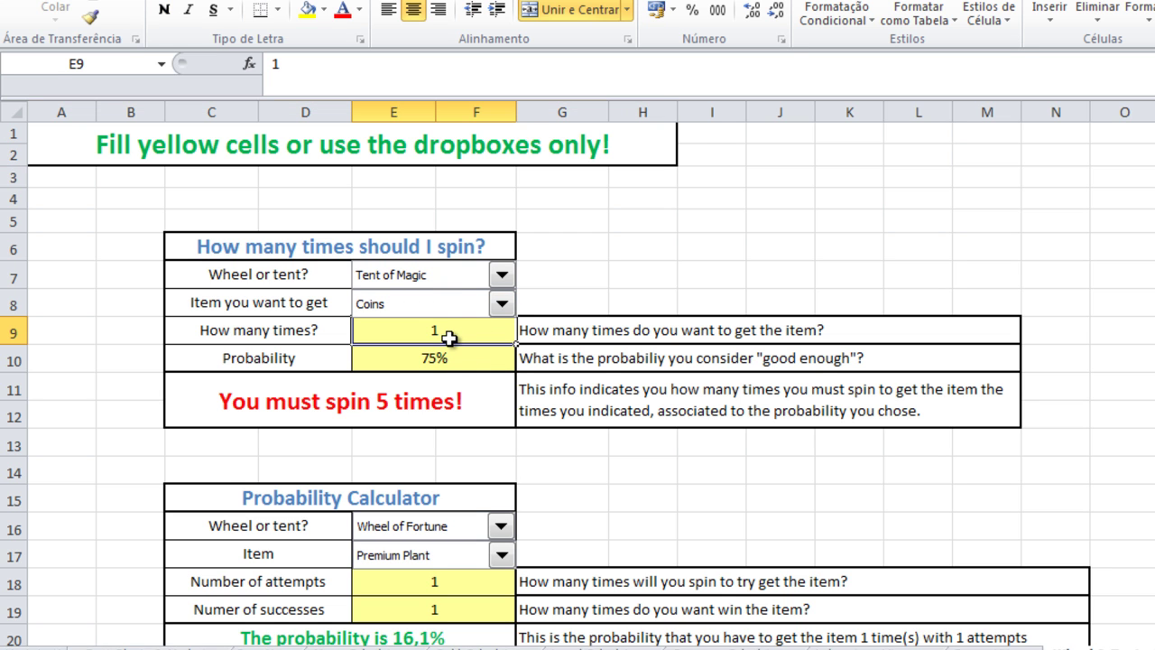
text(5)
key(Return)
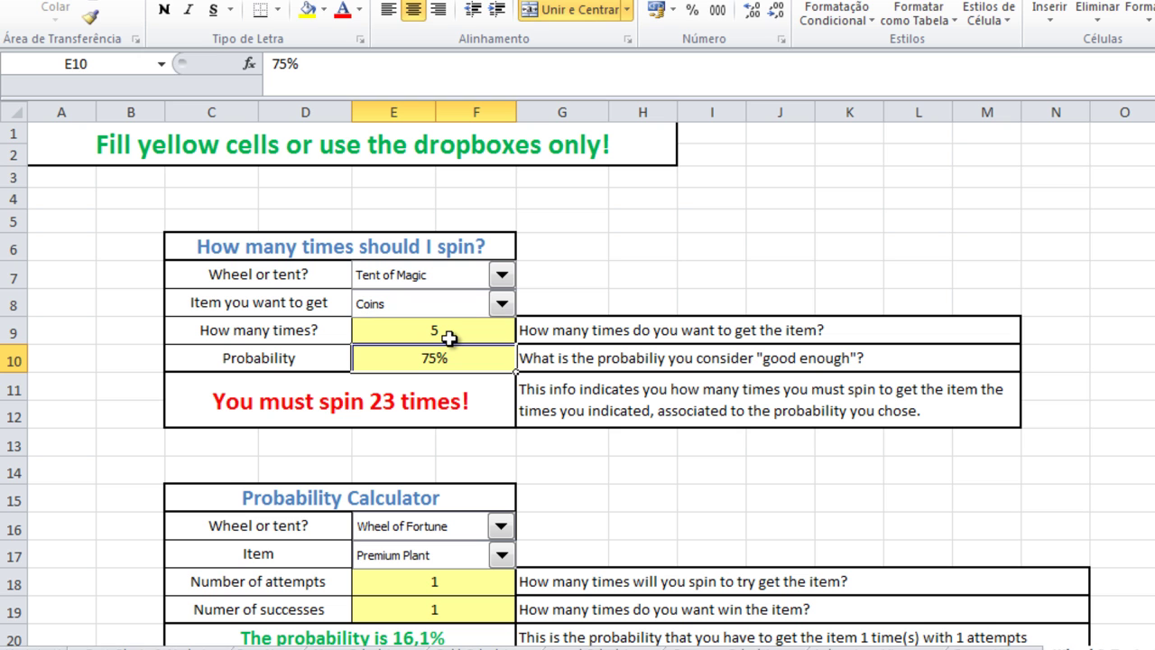
text(50)
key(Return)
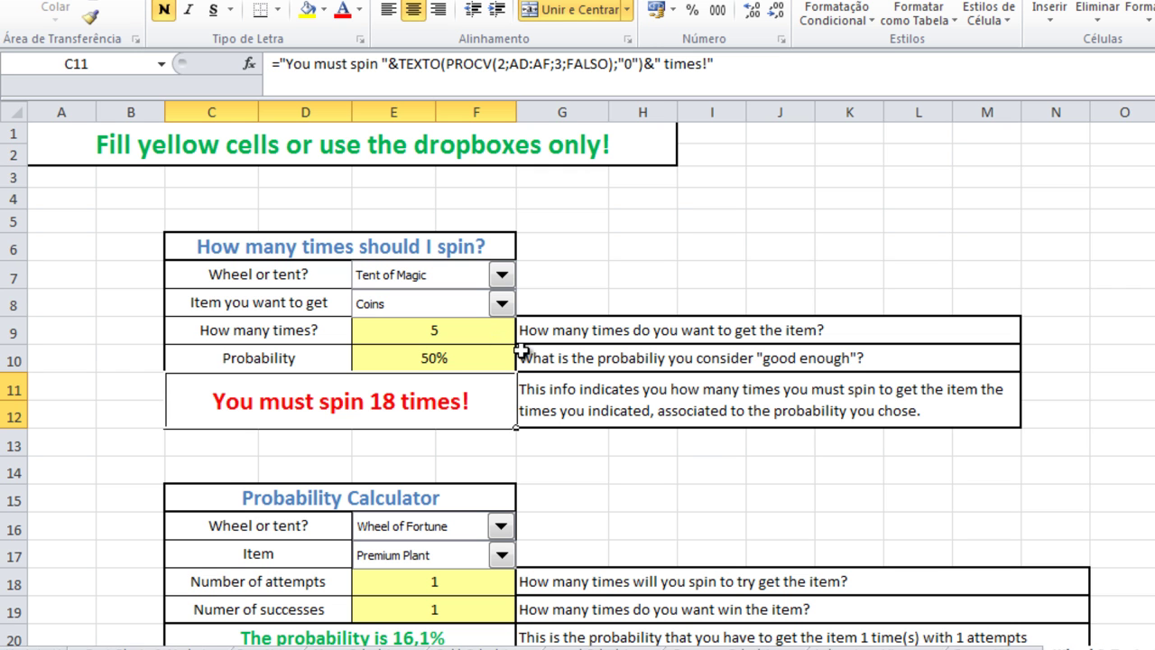
Step: In the Probability Calculator, keep Wheel of Fortune and choose Plant Of Day as the item
scroll(522, 352, down, 3)
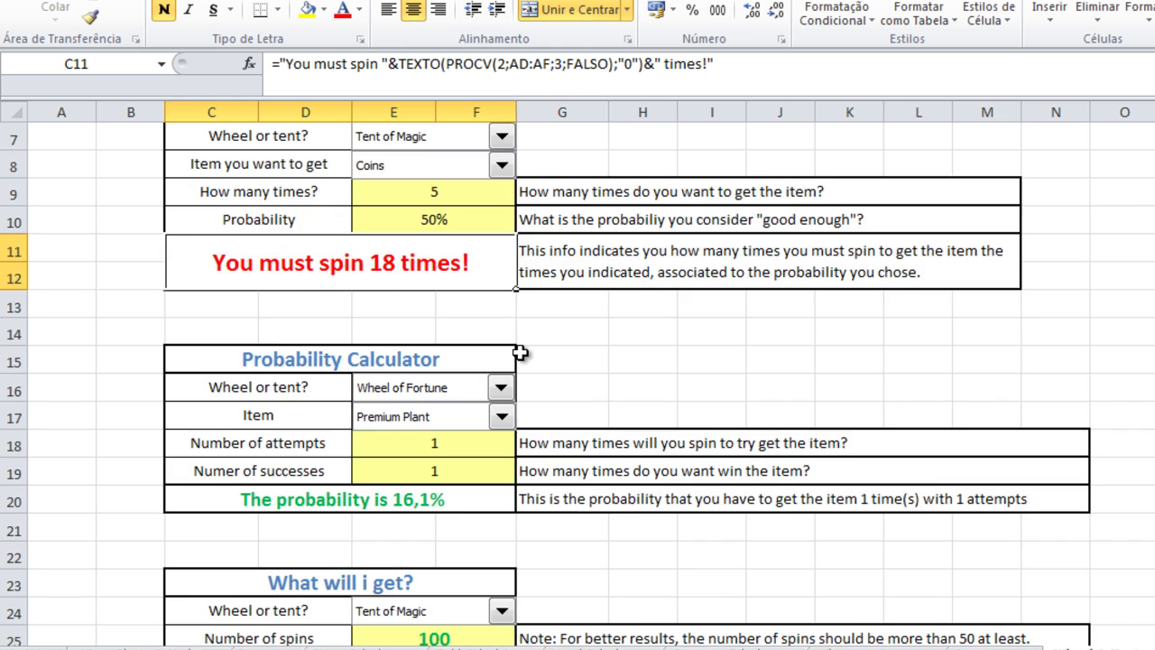
click(500, 304)
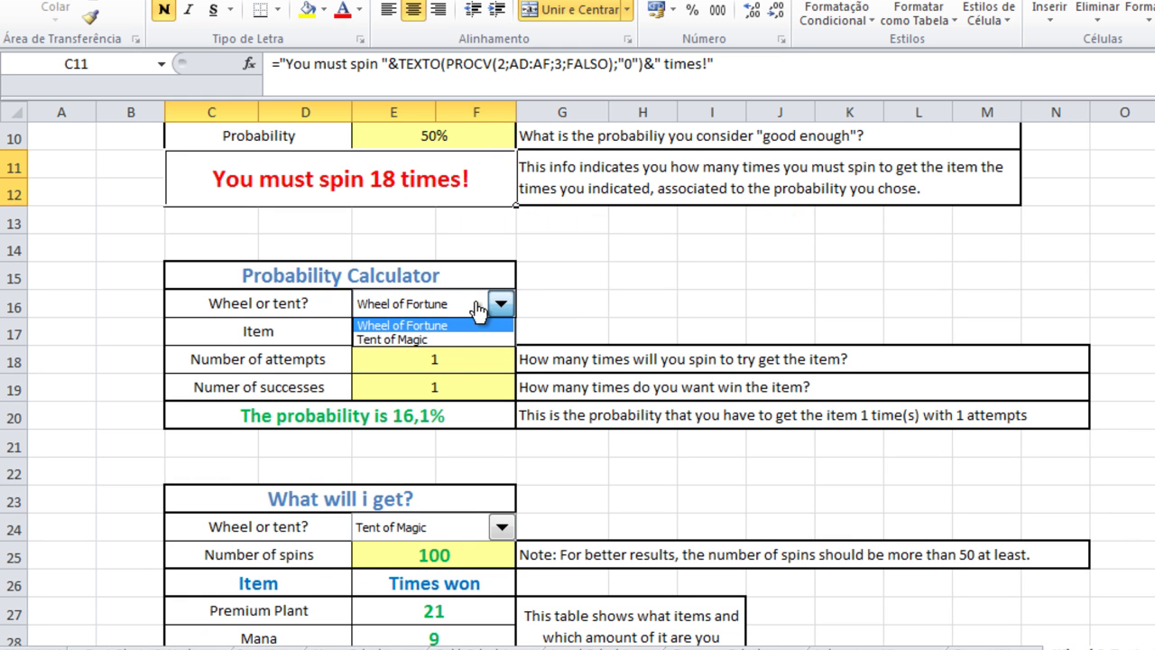
click(464, 326)
click(468, 333)
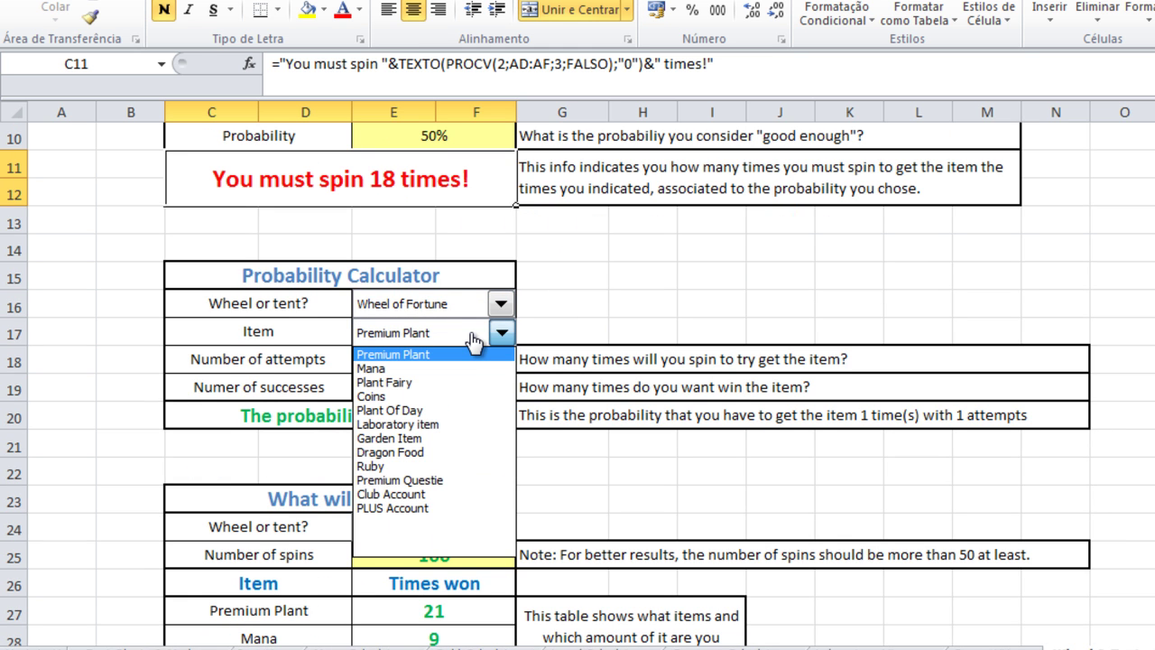
click(449, 411)
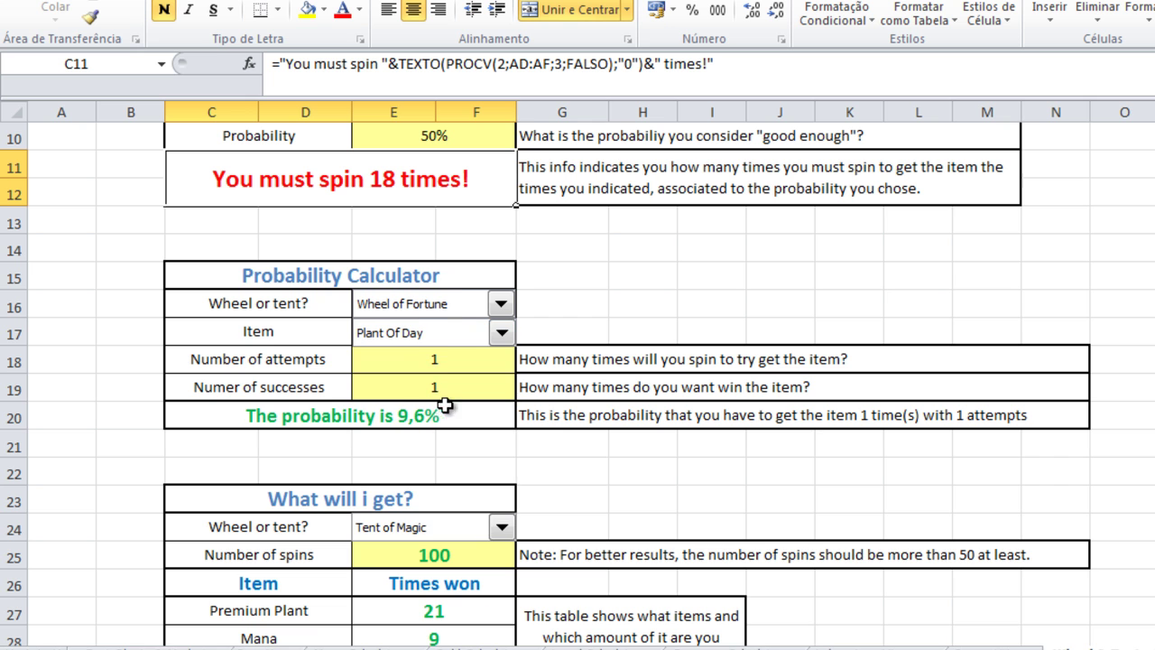
Step: Set the Probability Calculator's number of attempts to 100 and its number of successes to 20
click(442, 359)
text(10)
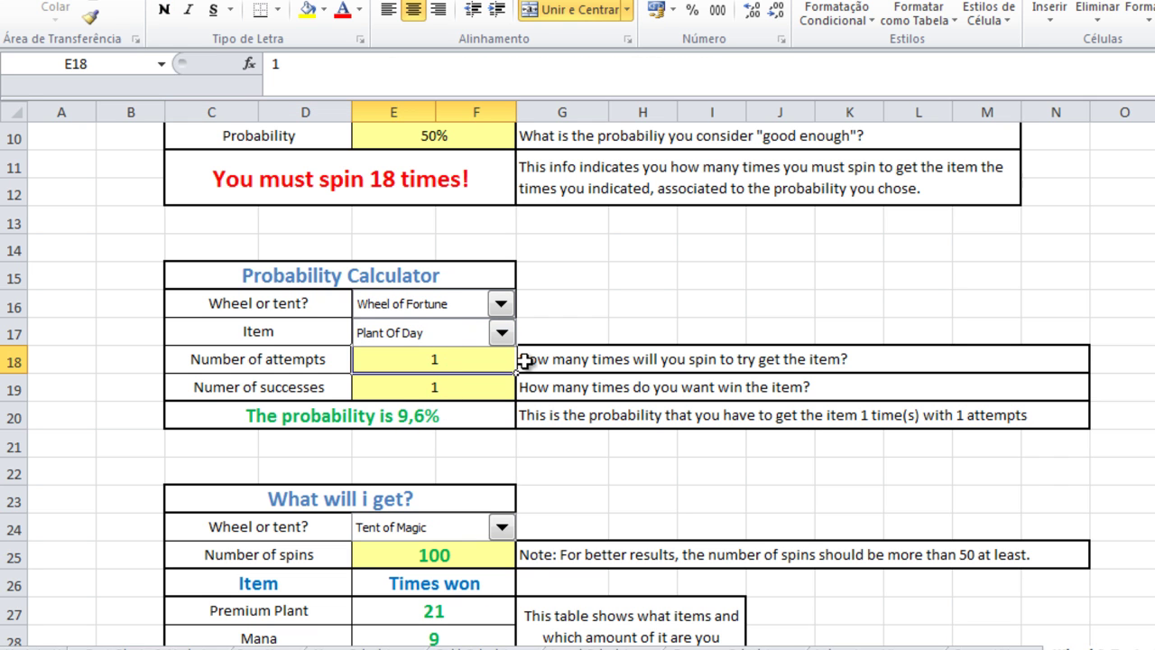
text(0)
key(Return)
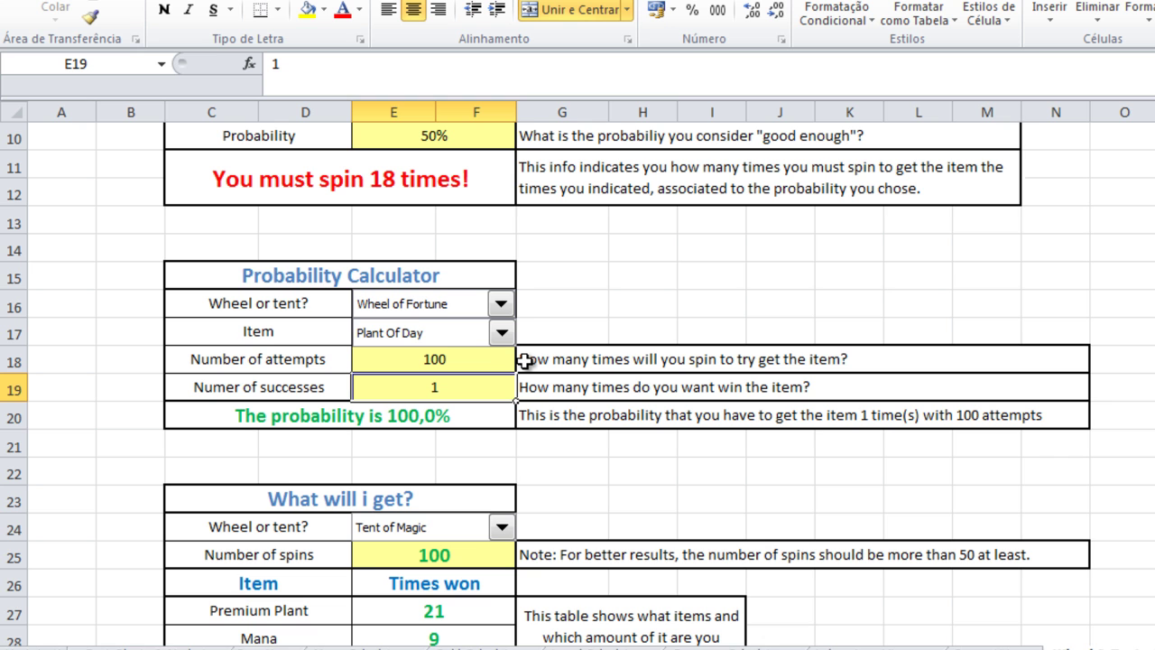
text(20)
key(Return)
key(Up)
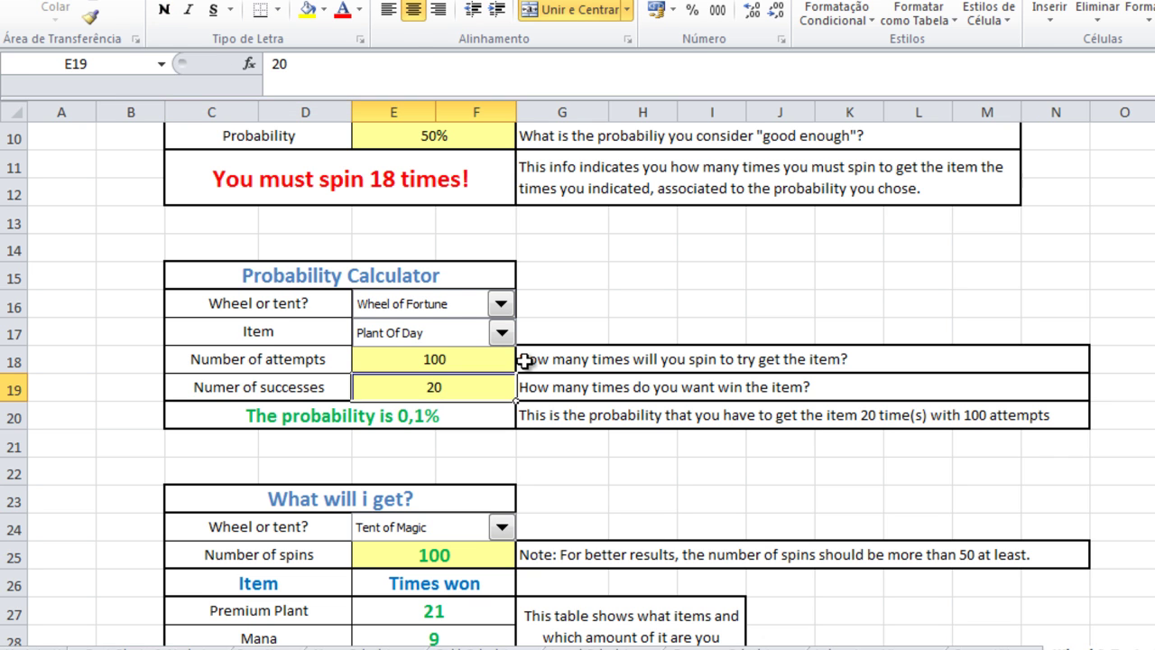
Step: Set the number of successes to 10 and select the explanation beside the calculated probability
text(10)
key(Return)
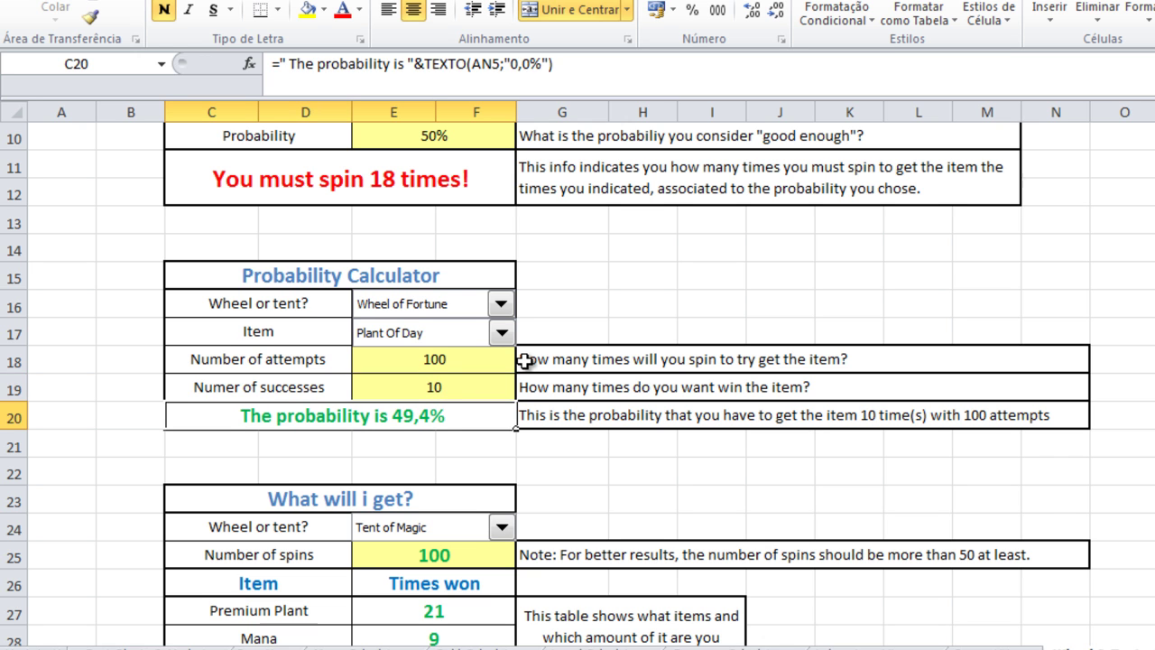
click(441, 396)
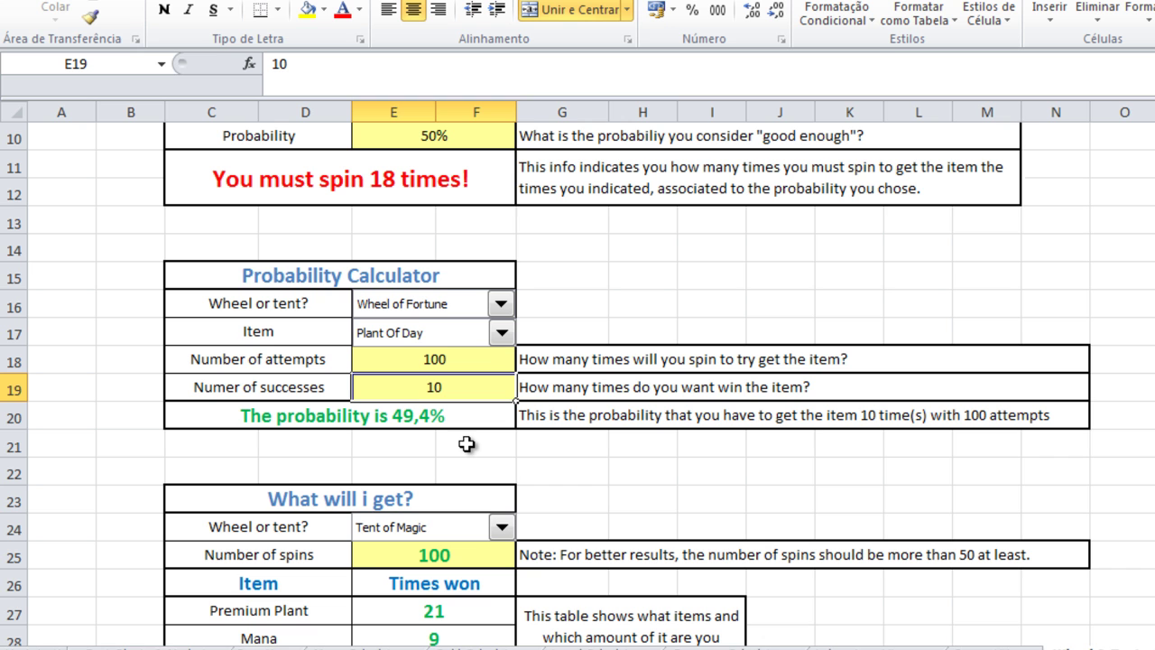
click(611, 417)
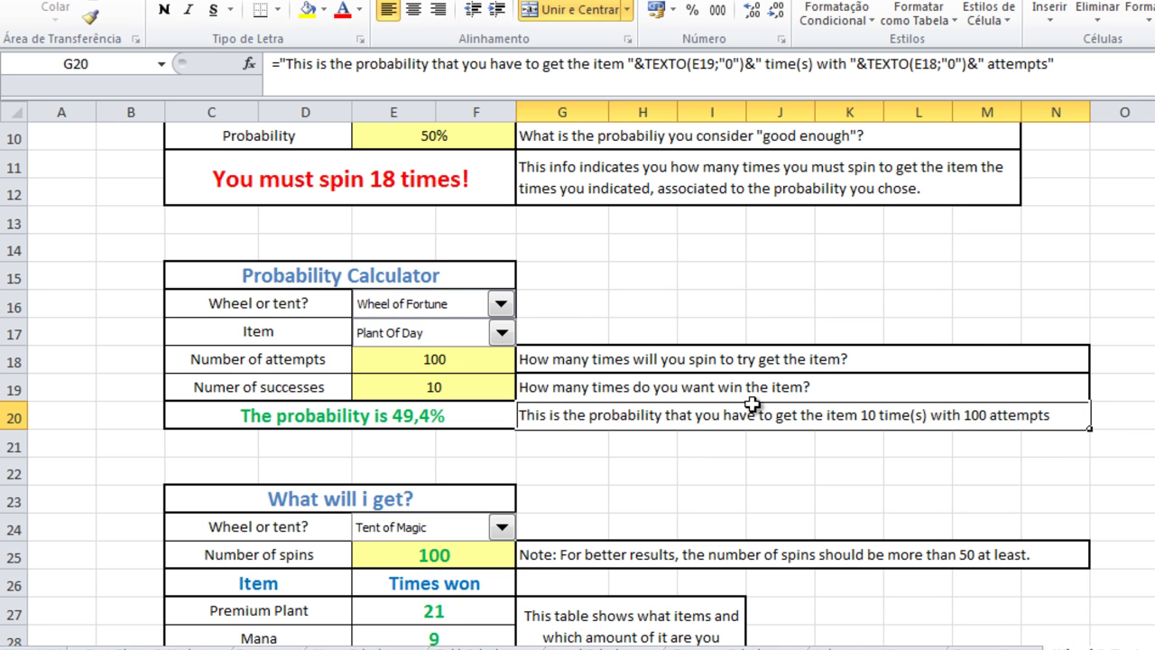
Step: In the "What will i get?" table, keep Tent of Magic and set the number of spins to 300
scroll(713, 406, down, 2)
click(501, 359)
click(439, 397)
click(442, 397)
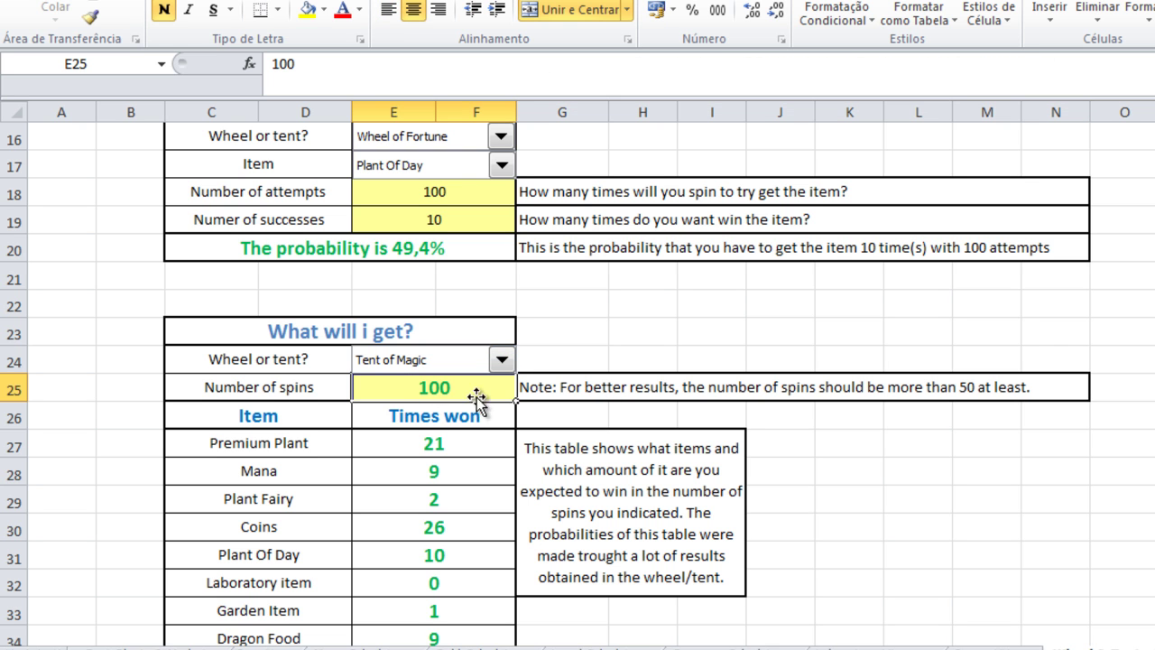
text(300)
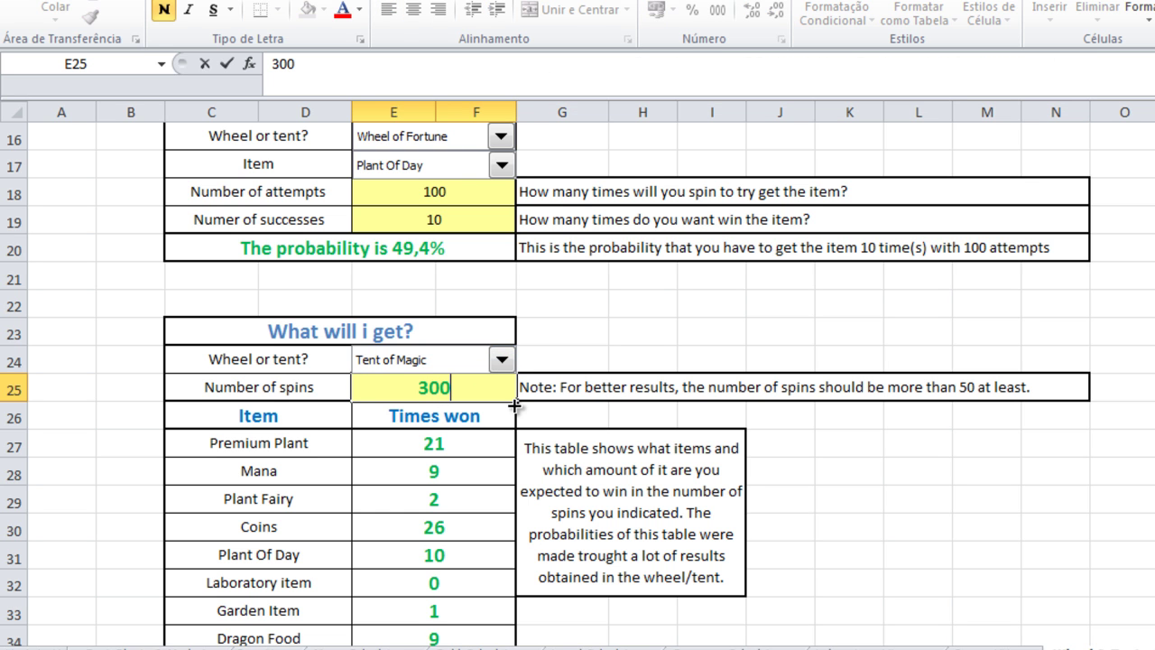
key(Return)
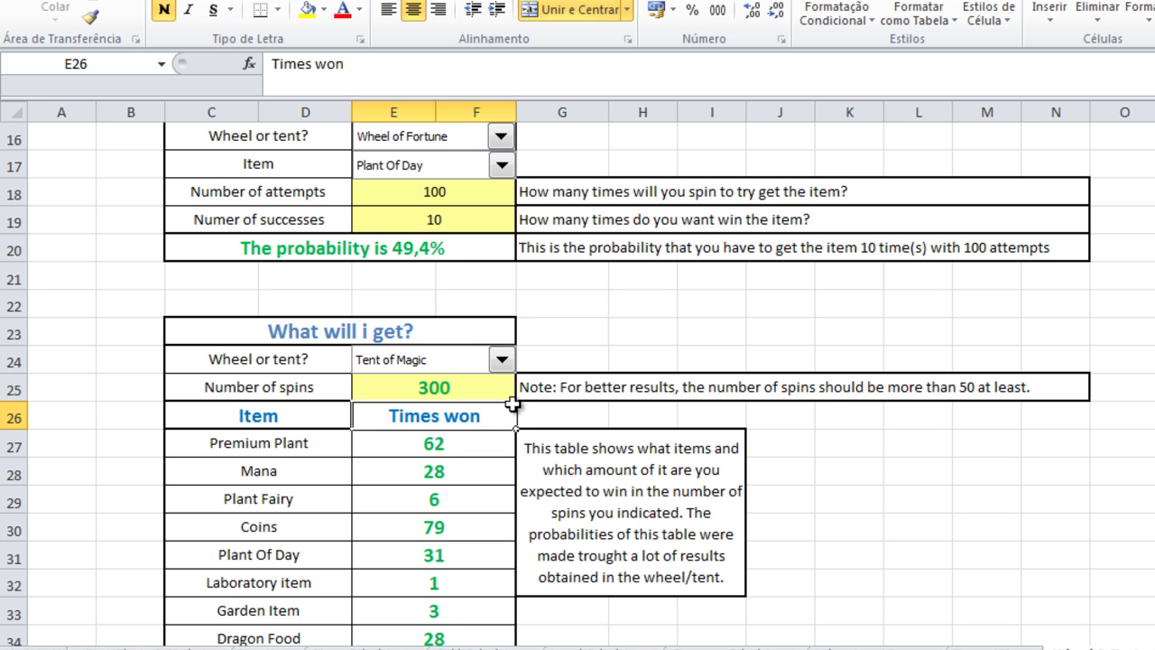
Step: Highlight the whole "What will i get?" table to review the expected Tent of Magic winnings, then select its title
scroll(626, 411, down, 2)
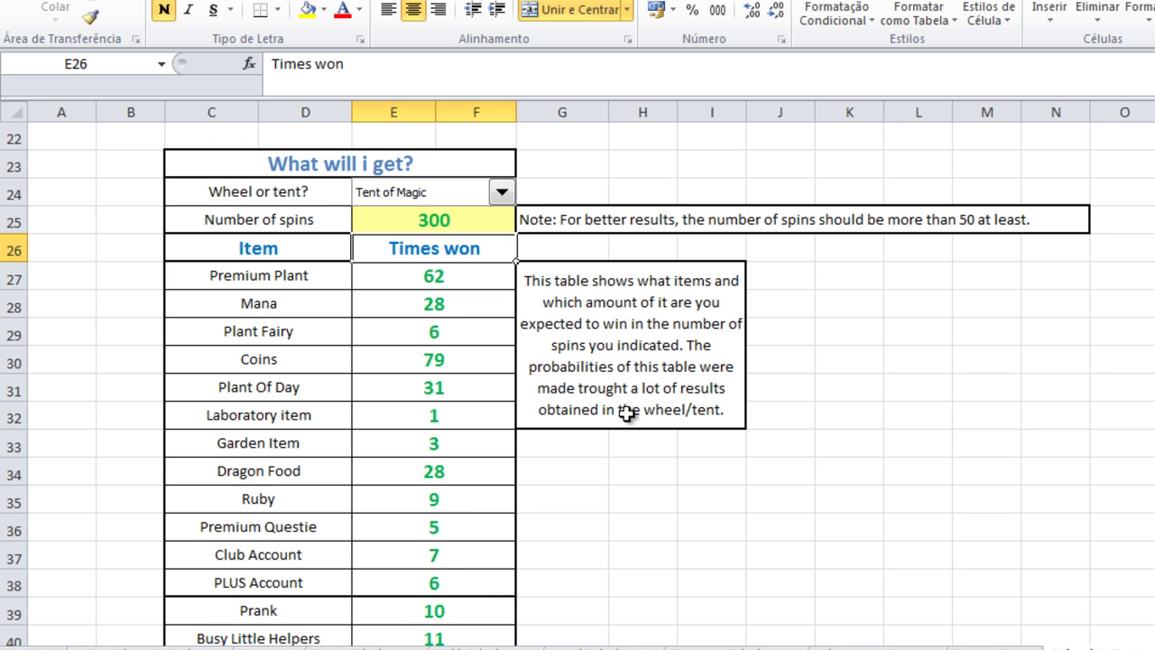
drag(226, 162, 274, 582)
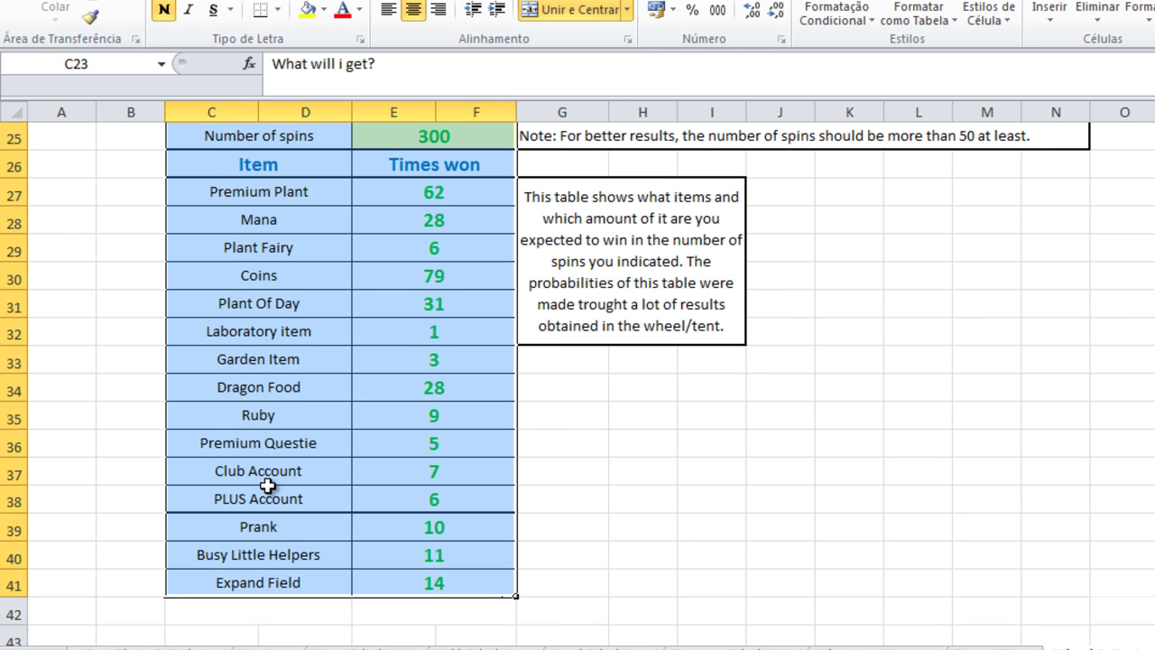
click(445, 379)
scroll(363, 299, up, 1)
click(227, 174)
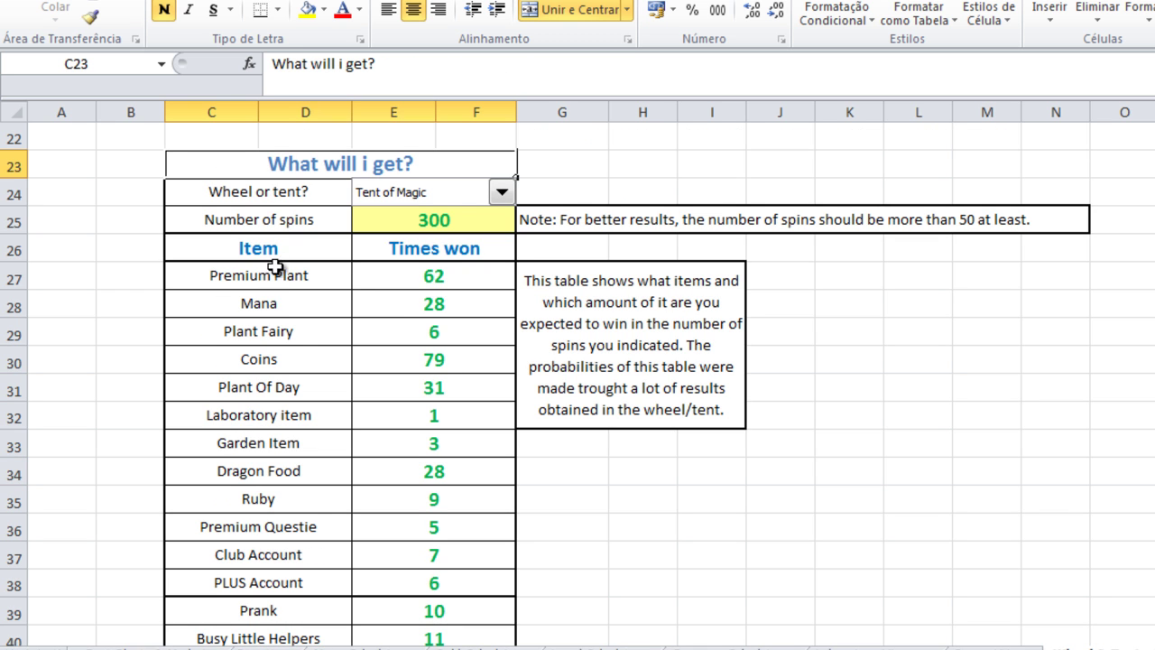
Step: Switch the "What will i get?" table to Wheel of Fortune with 500 spins and highlight the listed items and times won
click(433, 193)
click(435, 211)
click(437, 217)
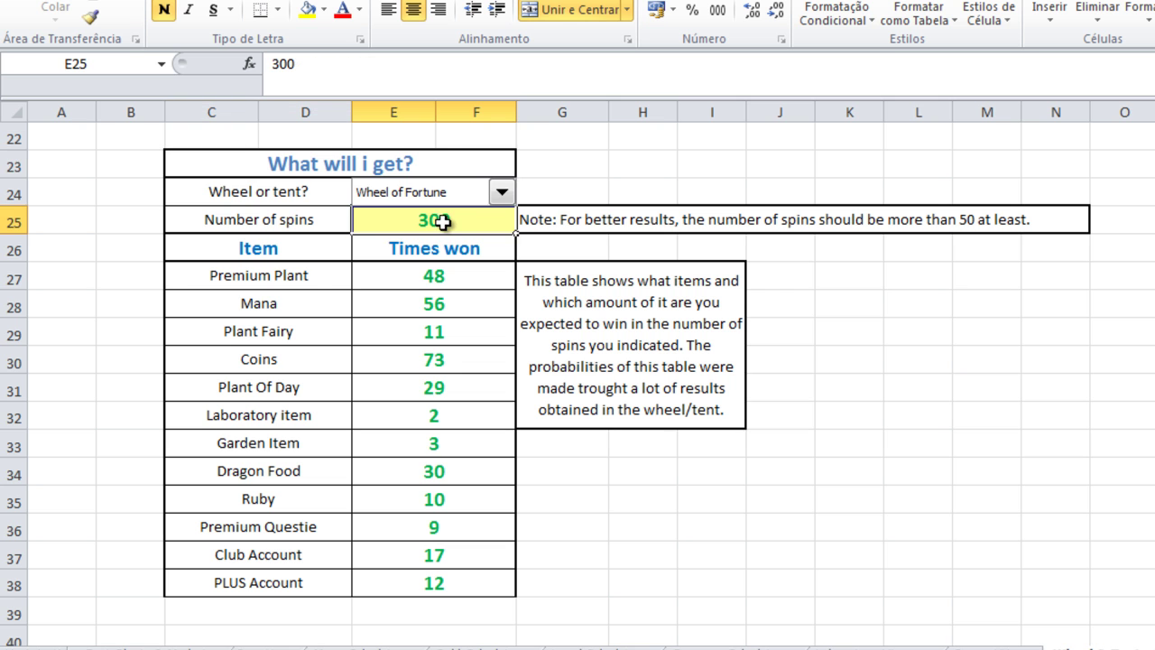
text(500)
key(Return)
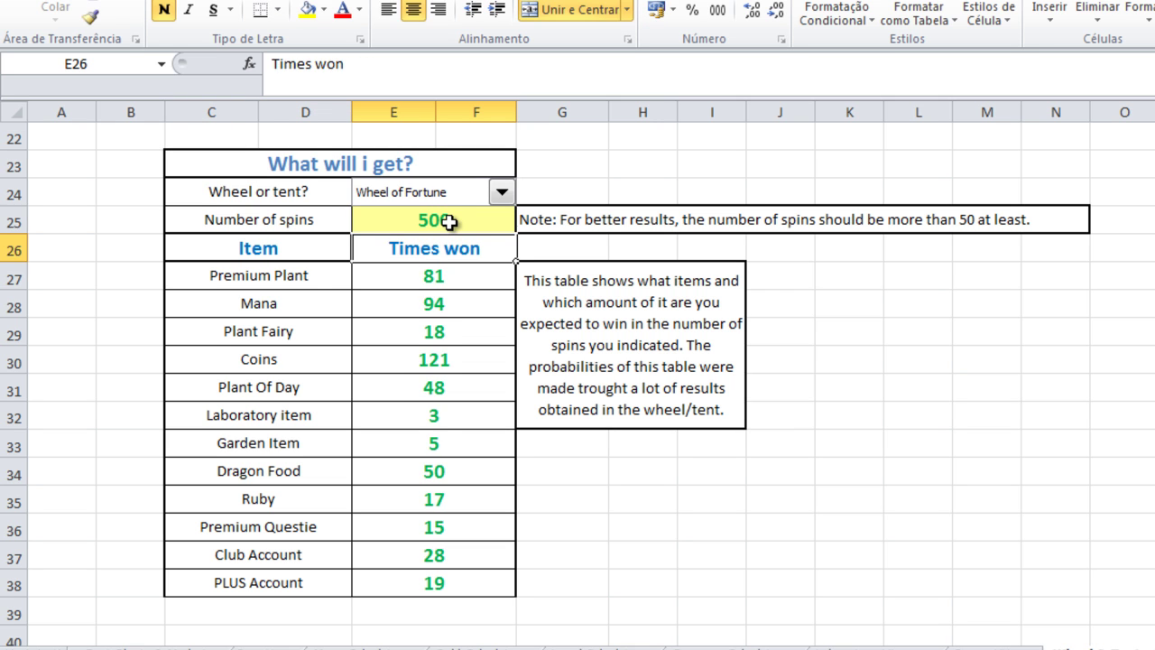
drag(307, 281, 422, 585)
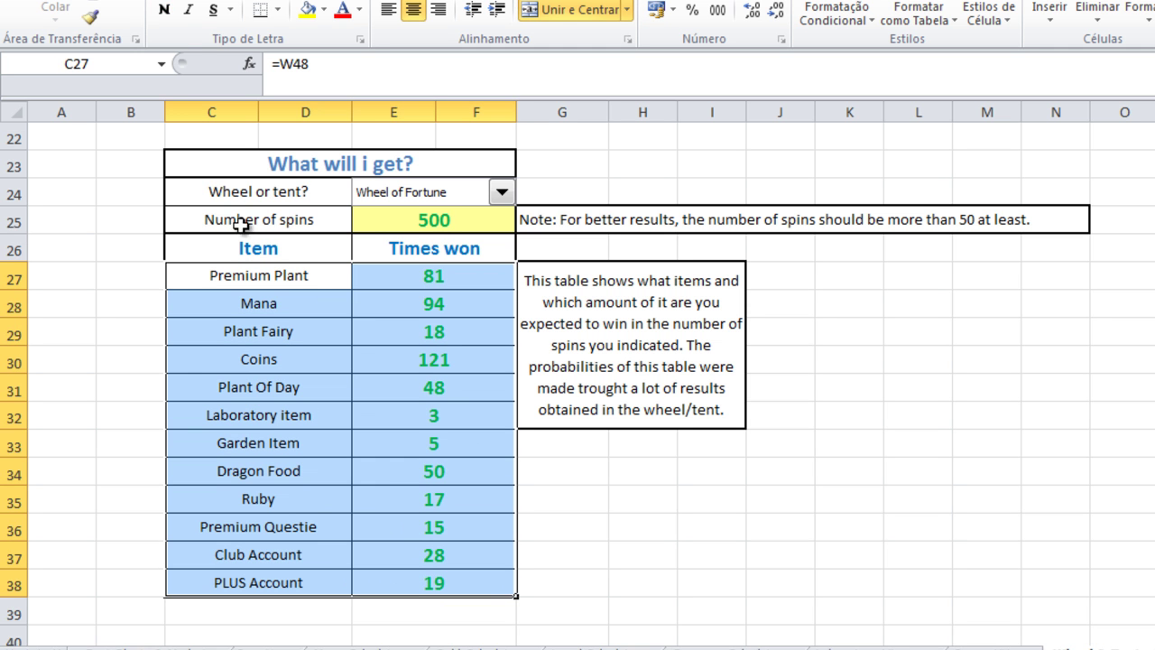
click(244, 163)
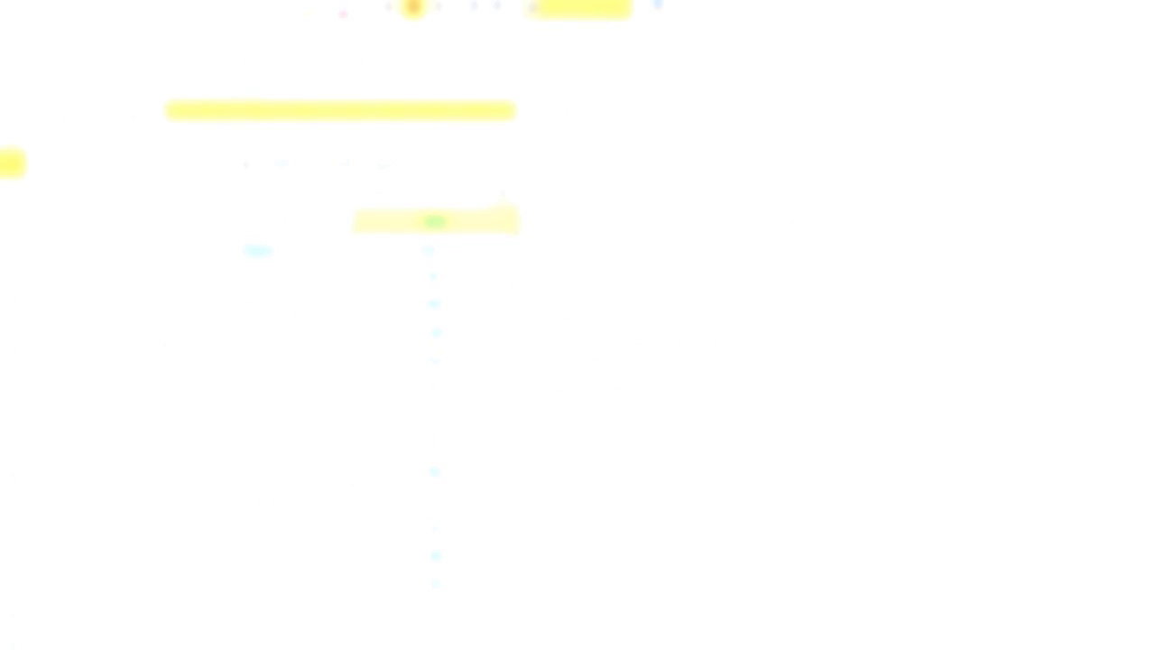